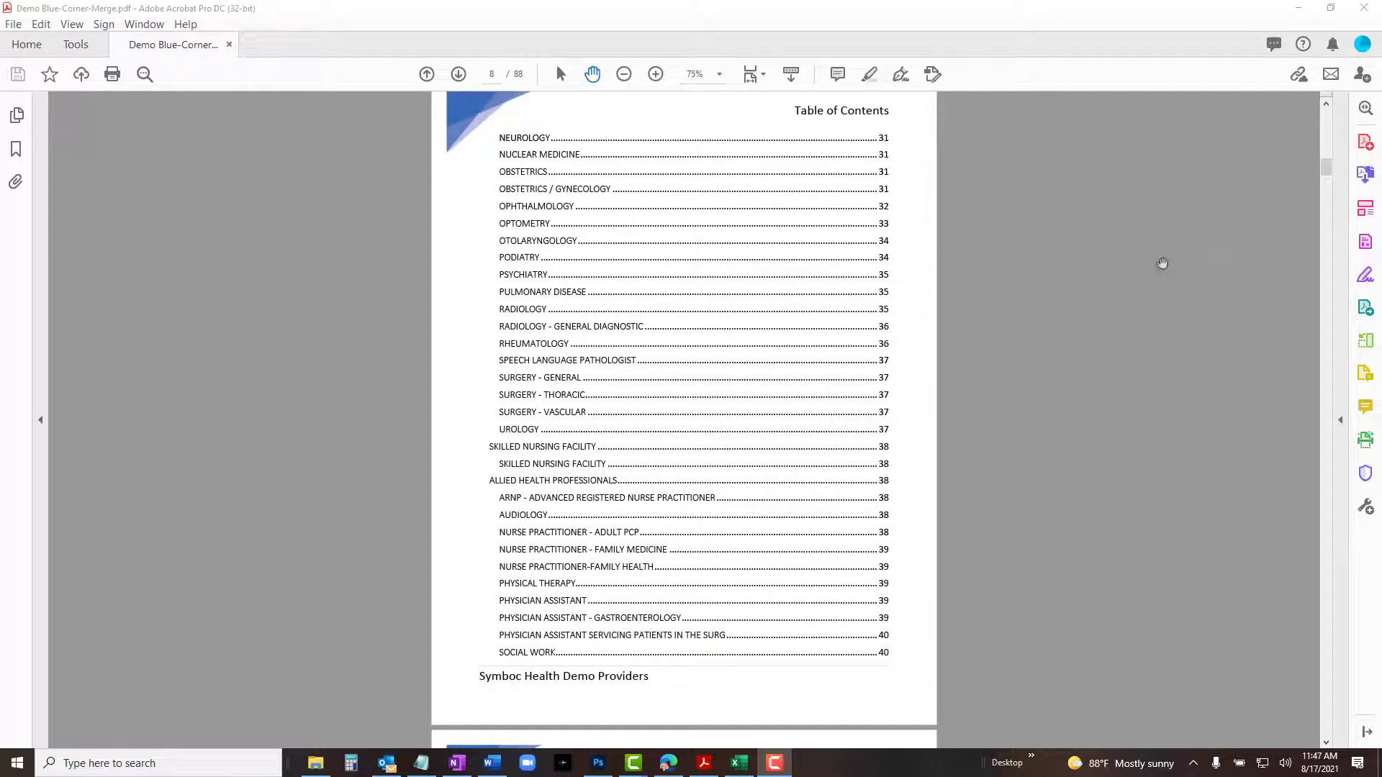
Browse the finished PDF directory's table of contents and alphabetical index pages.
click(883, 295)
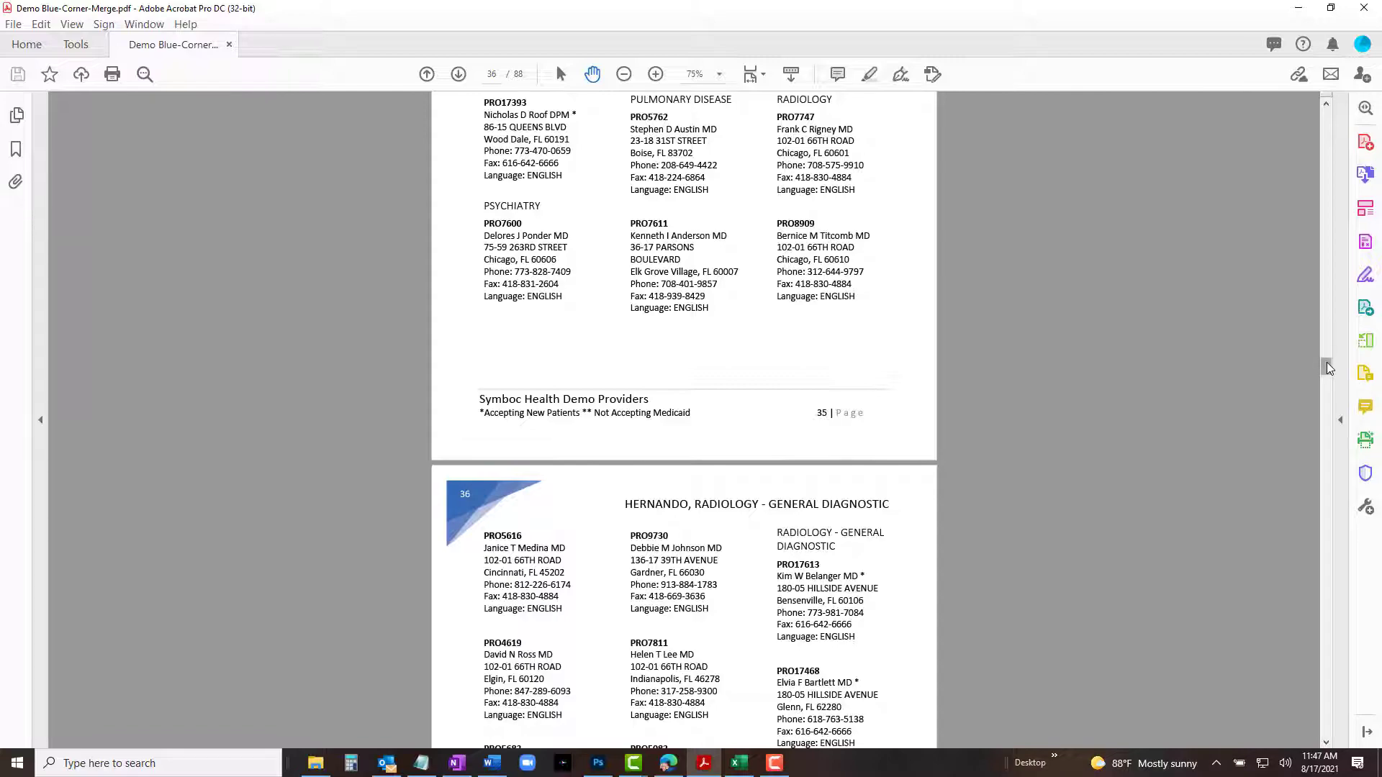
drag(1327, 362, 1291, 654)
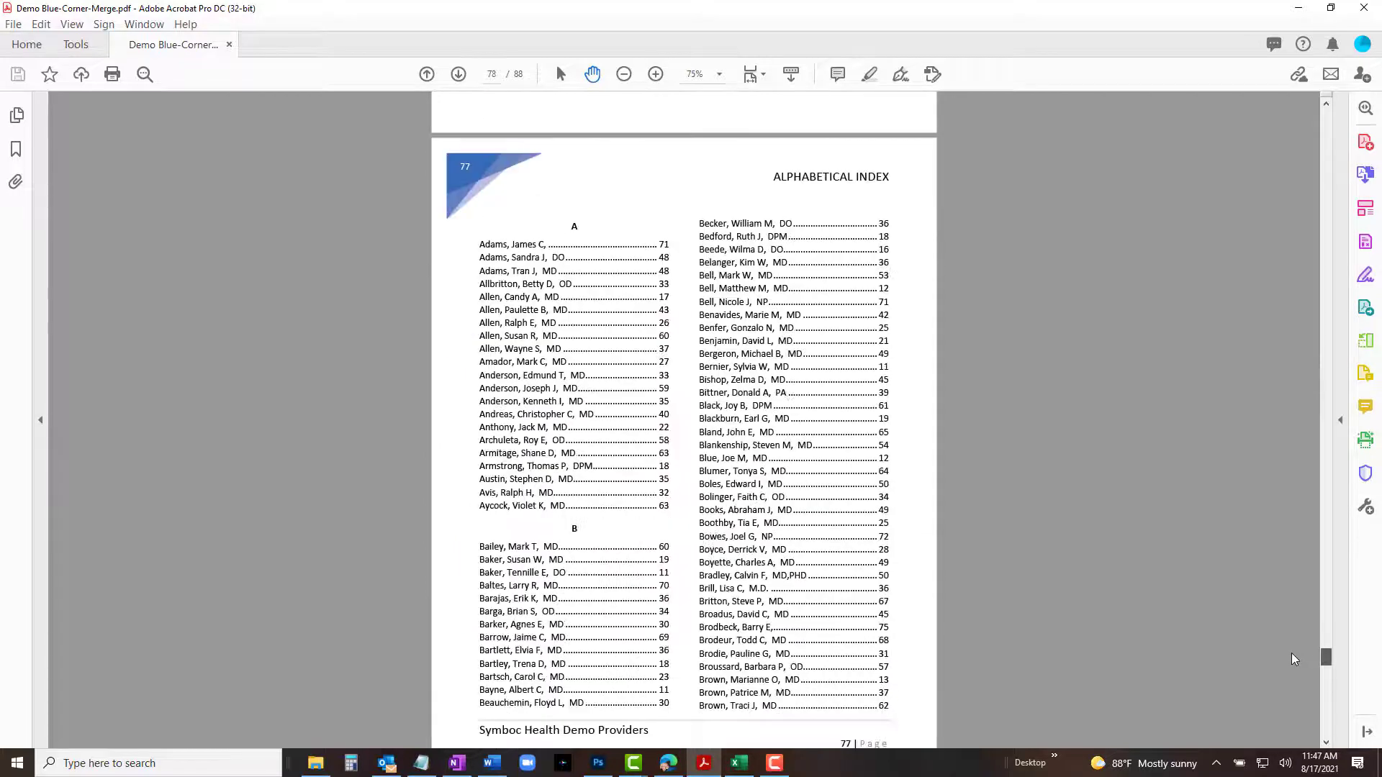
scroll(1202, 454, down, 1)
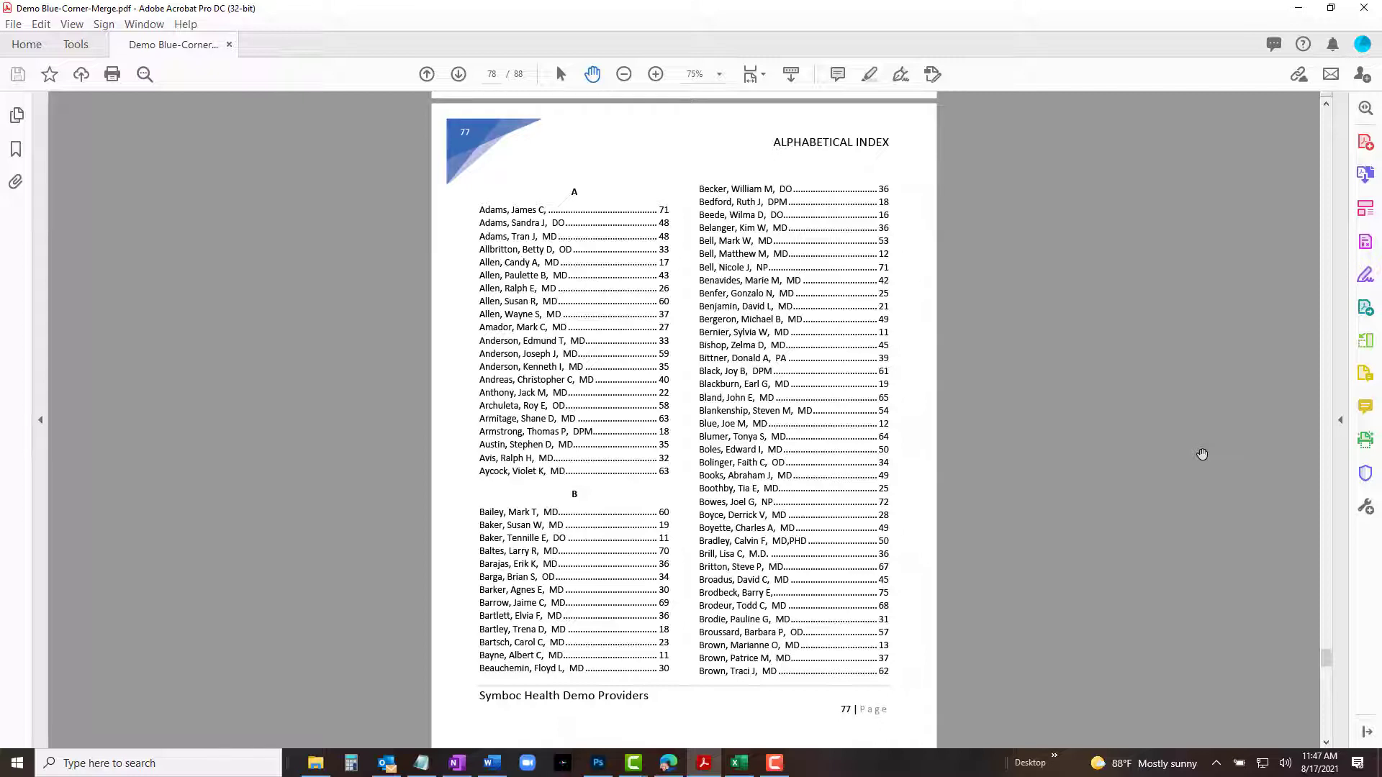
scroll(1202, 454, down, 12)
scroll(1202, 454, down, 20)
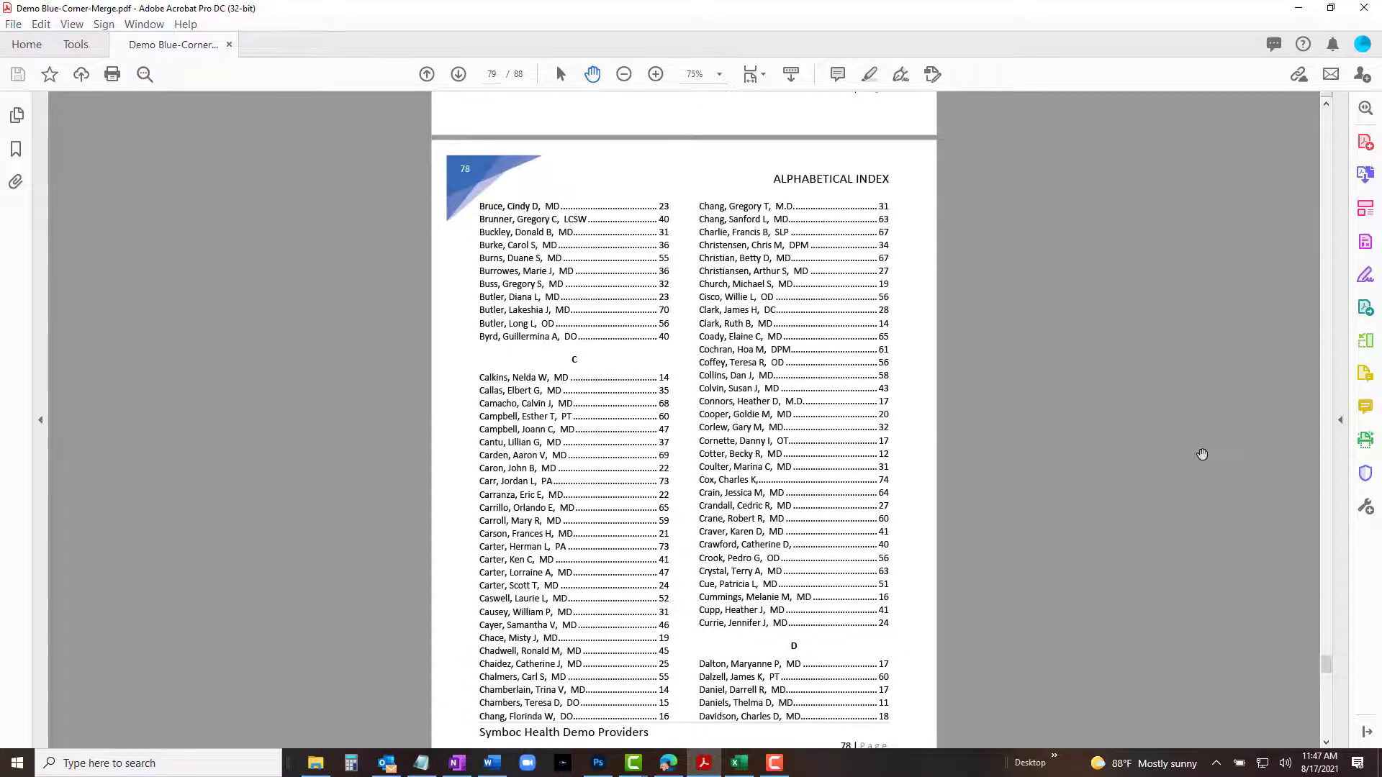
scroll(1202, 455, down, 6)
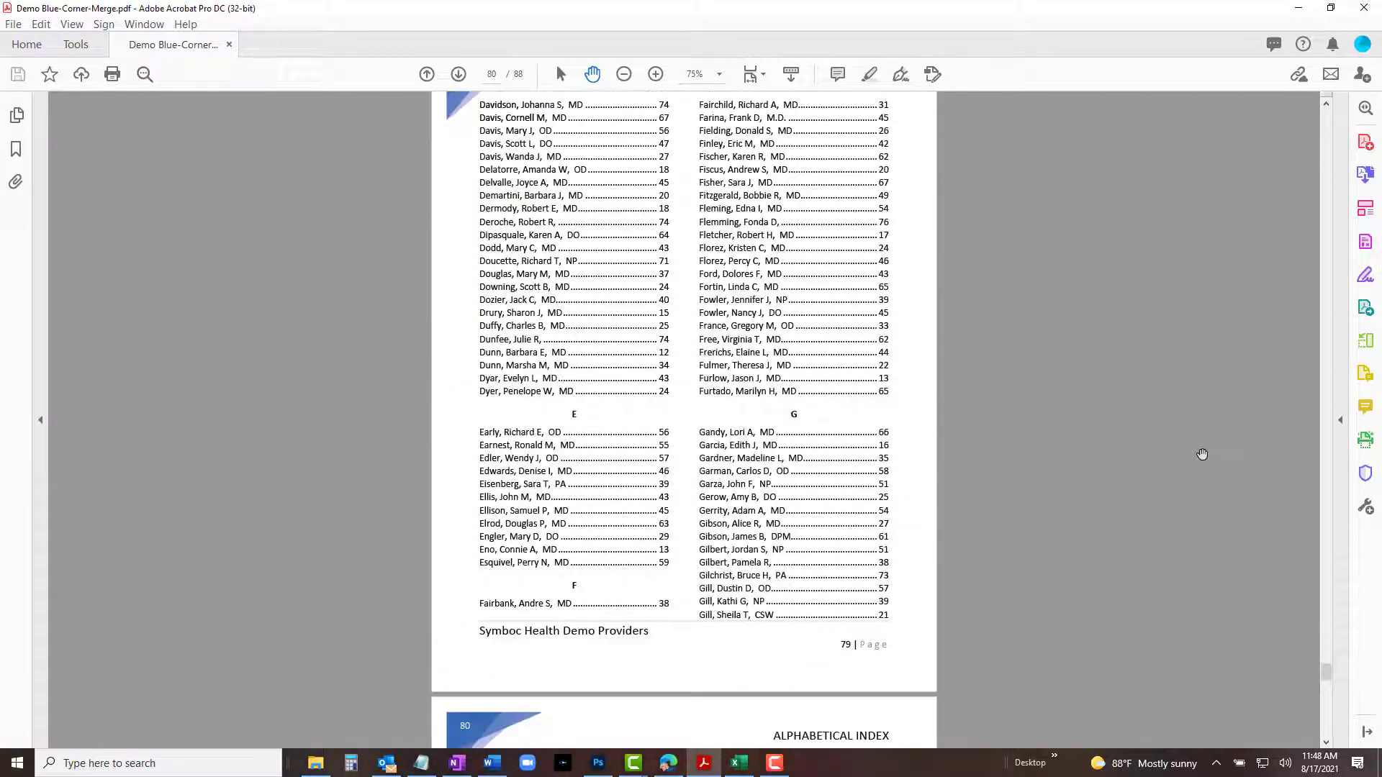
scroll(1202, 454, down, 7)
scroll(1202, 454, down, 15)
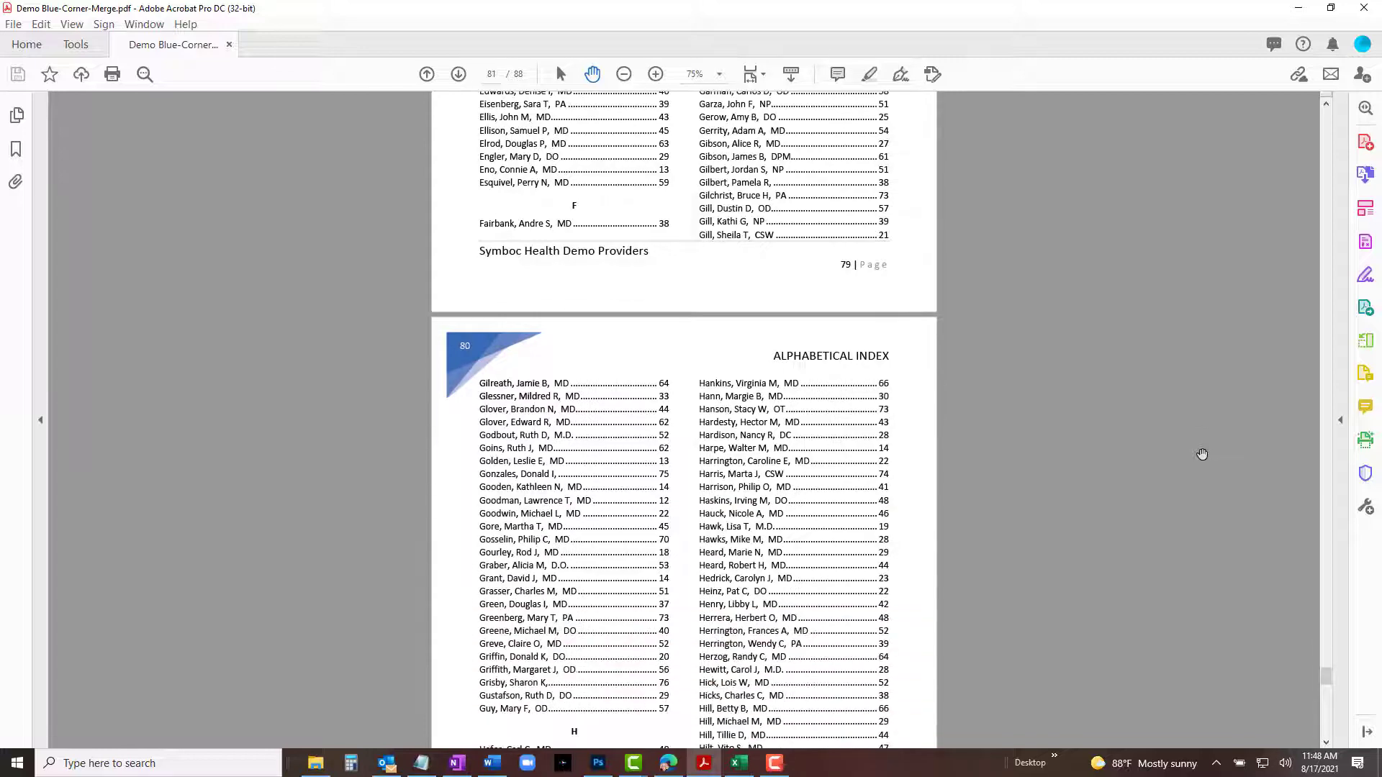
scroll(1202, 454, down, 13)
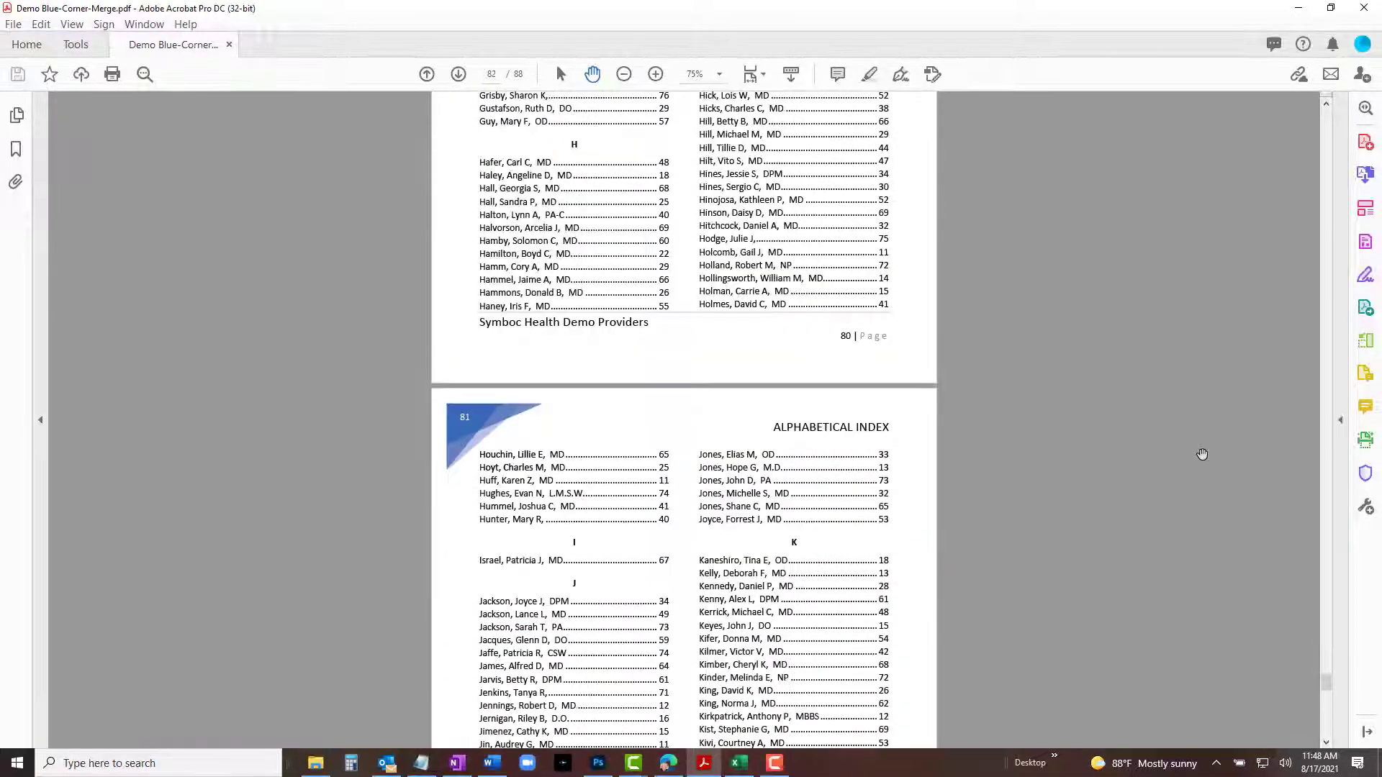
scroll(1202, 454, down, 8)
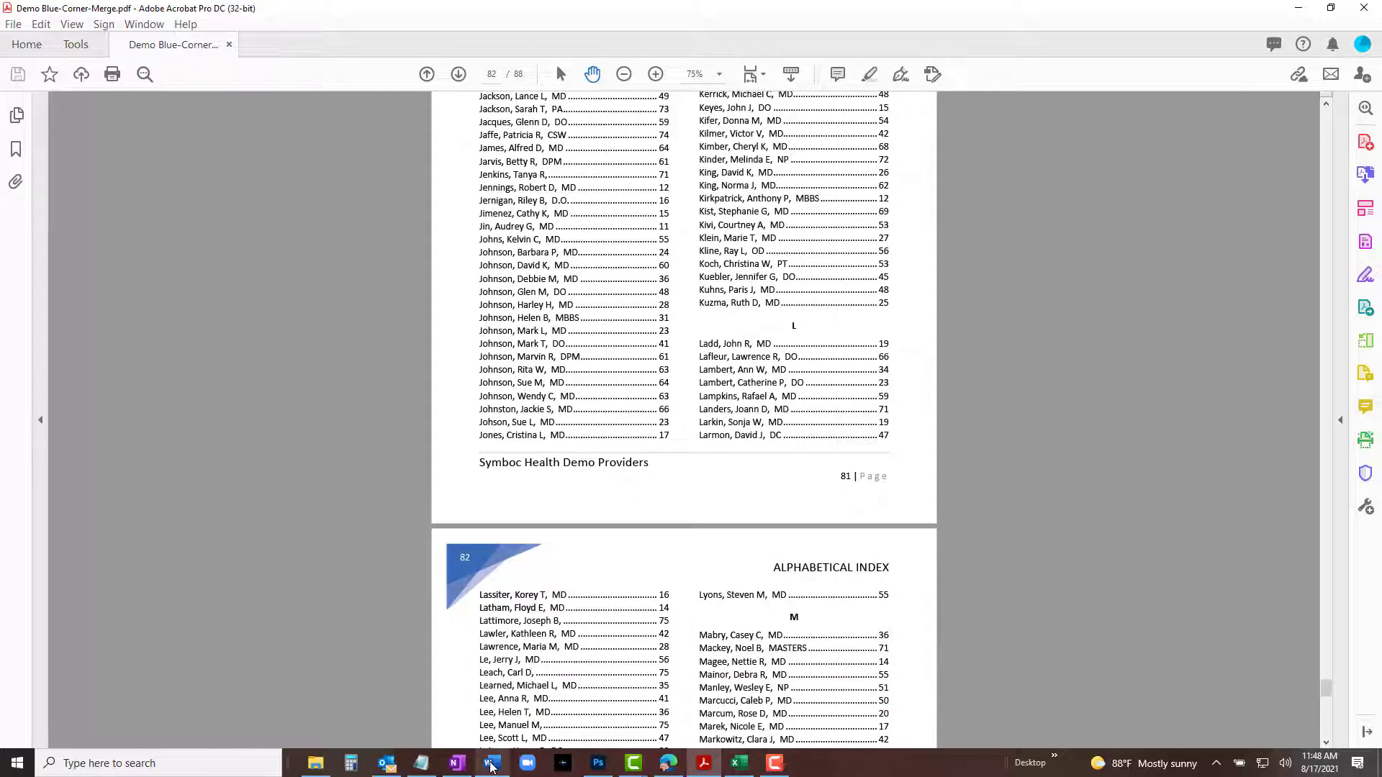
Switch to the Word document and insert a continuous section break after the Table of Contents heading.
mouse_move(491, 766)
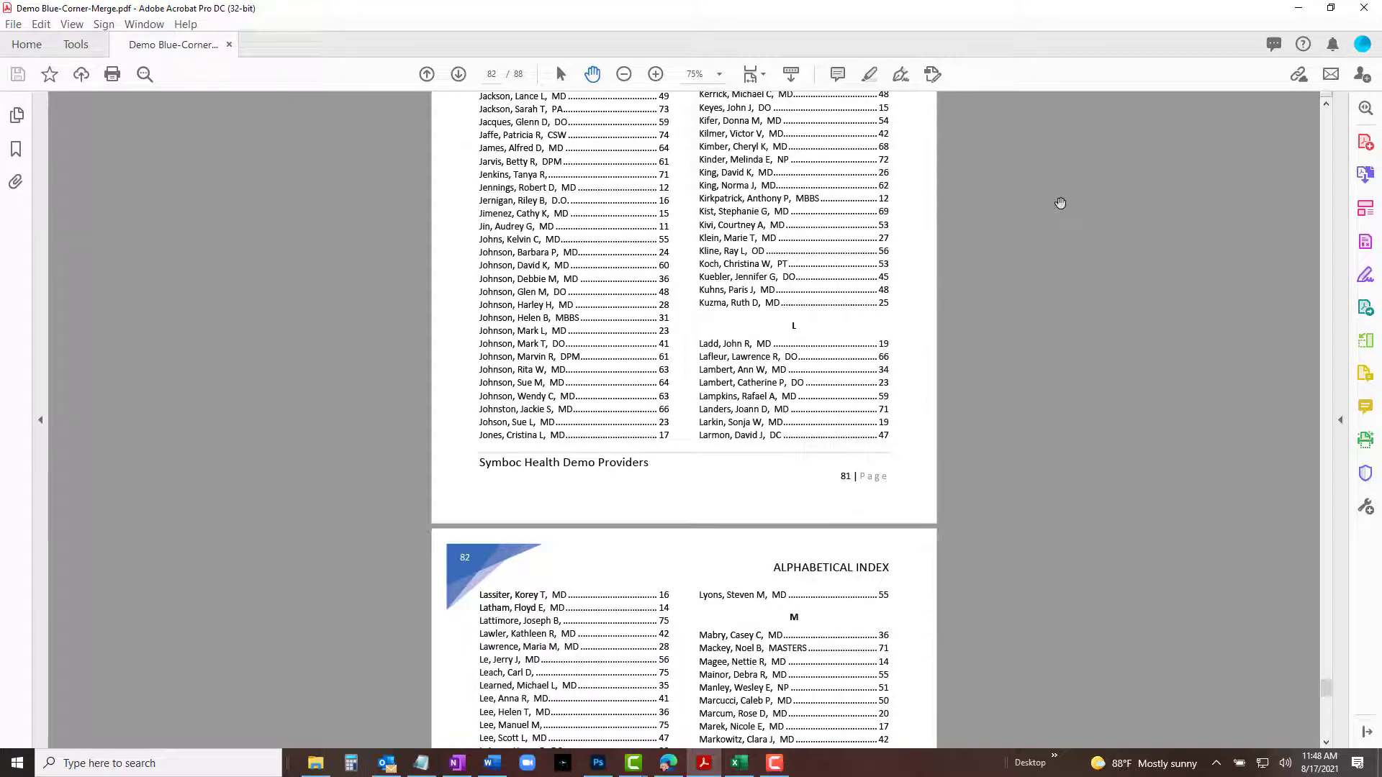
scroll(1060, 203, down, 9)
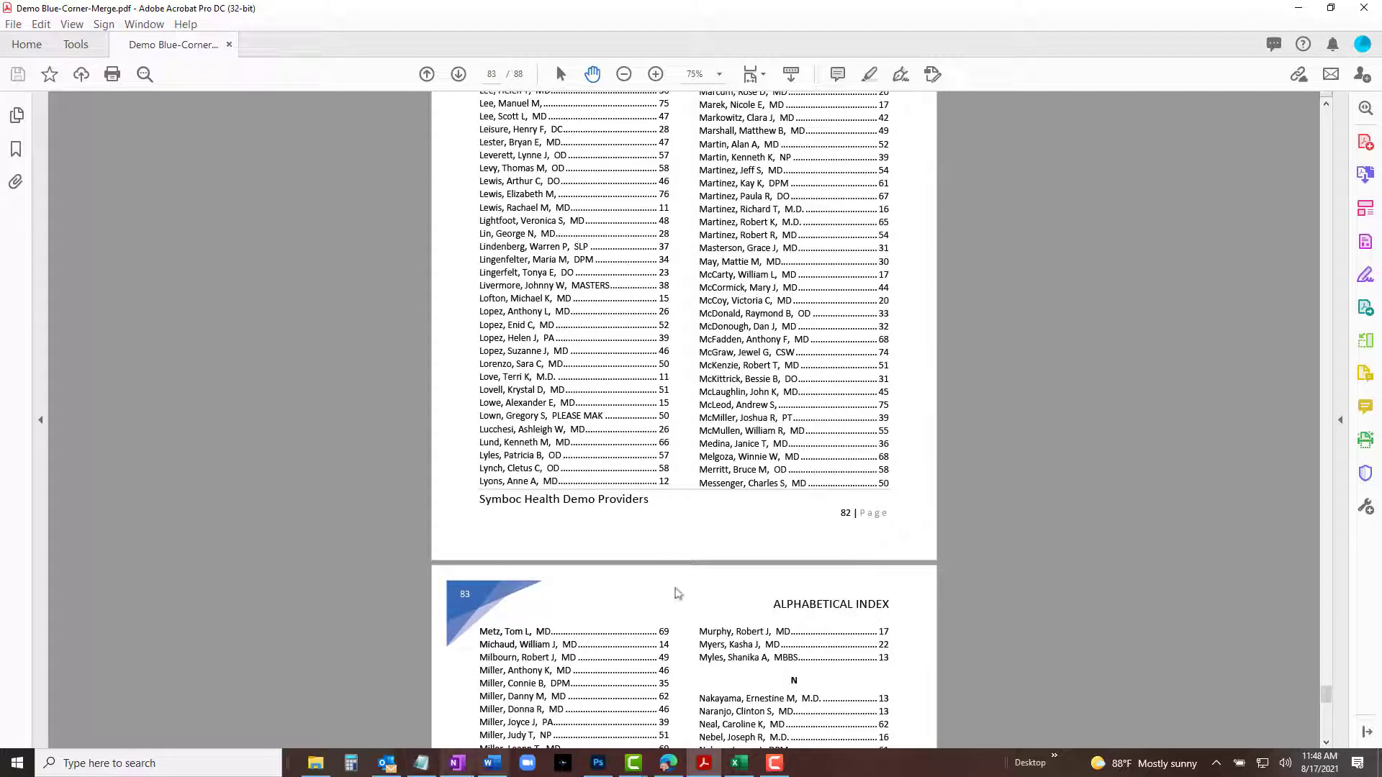
click(493, 766)
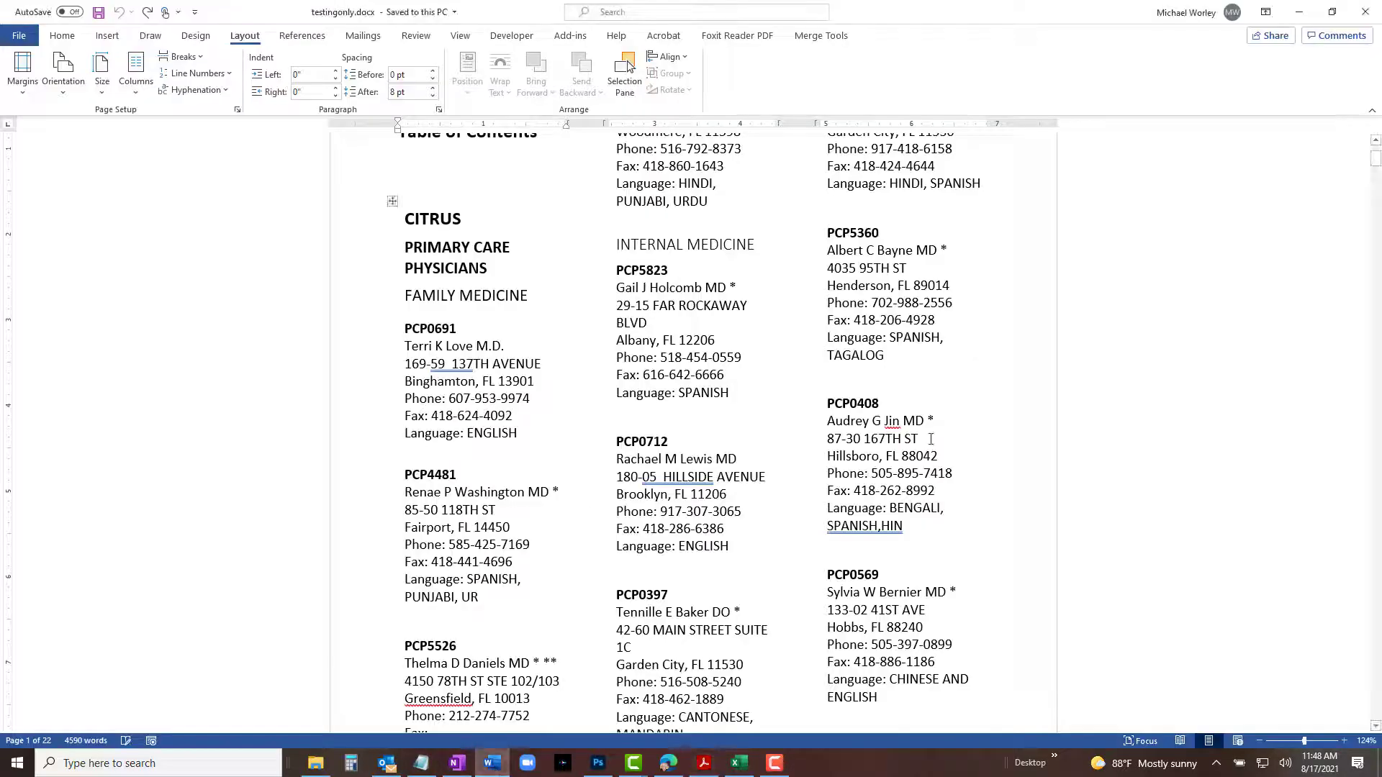
scroll(931, 439, up, 2)
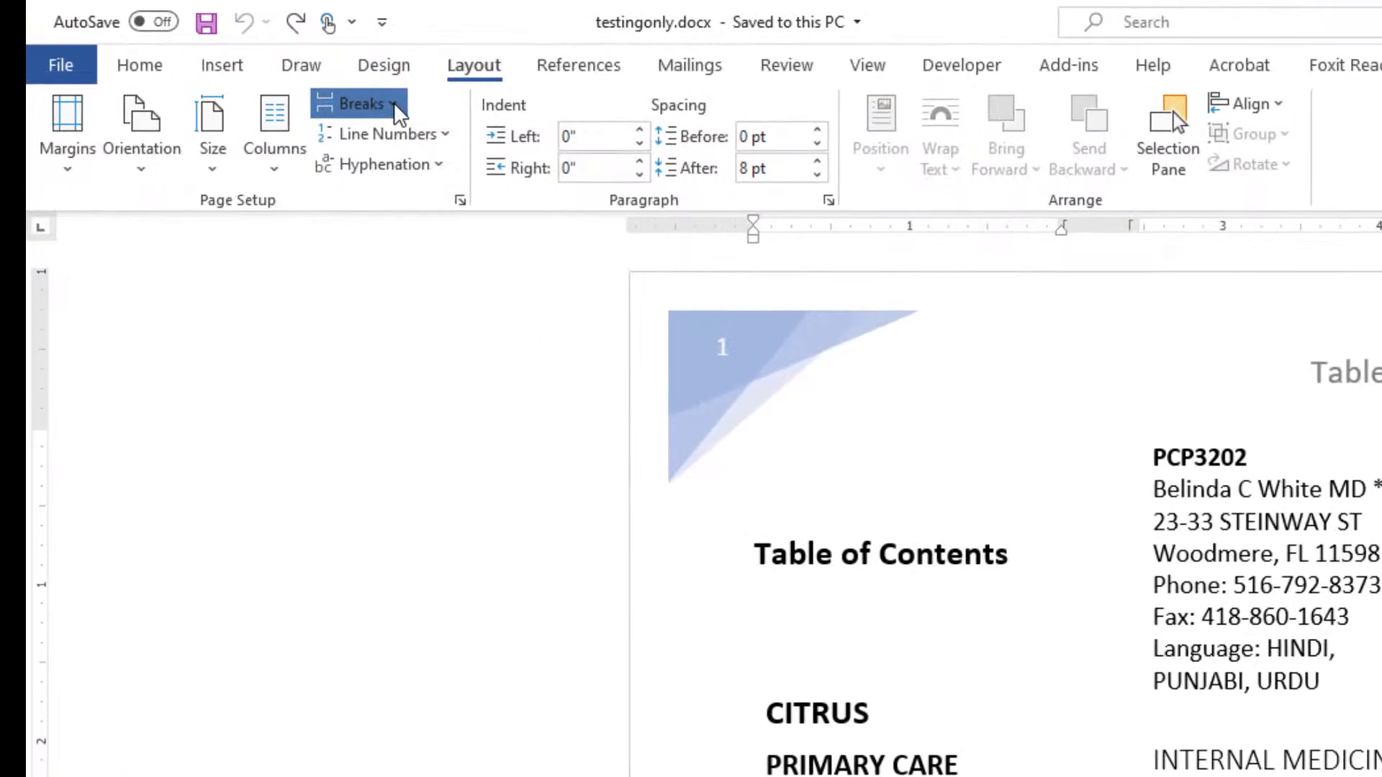
click(396, 105)
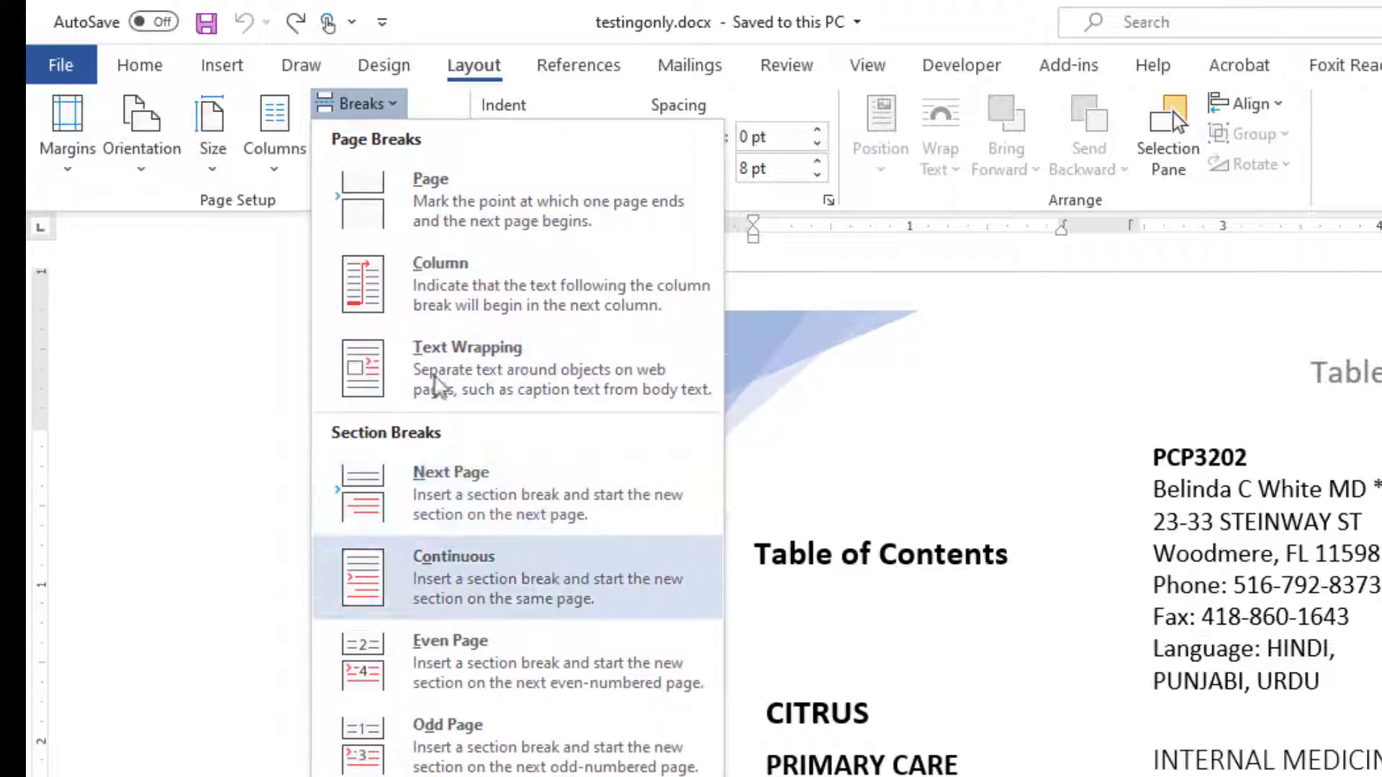
click(463, 502)
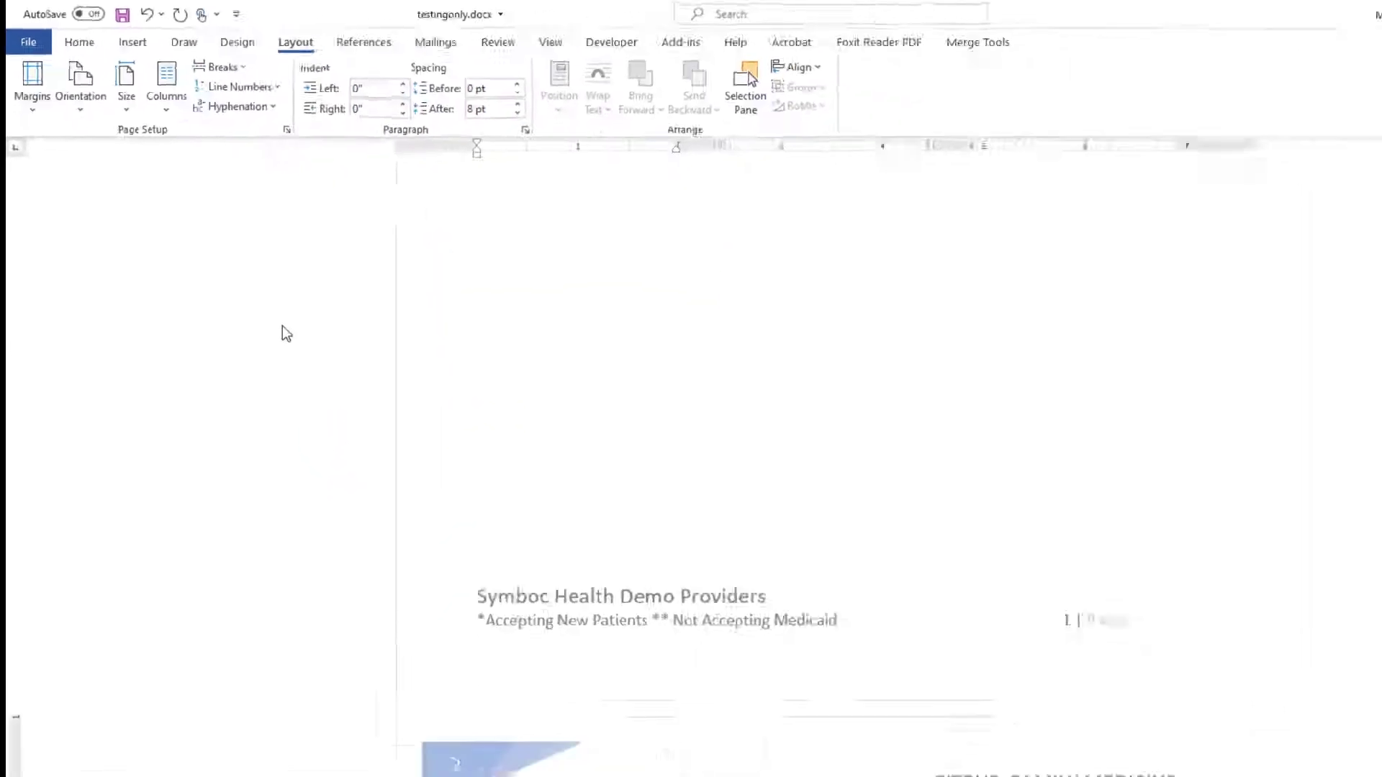
Set the new first section of the document to a single column layout.
scroll(762, 593, up, 7)
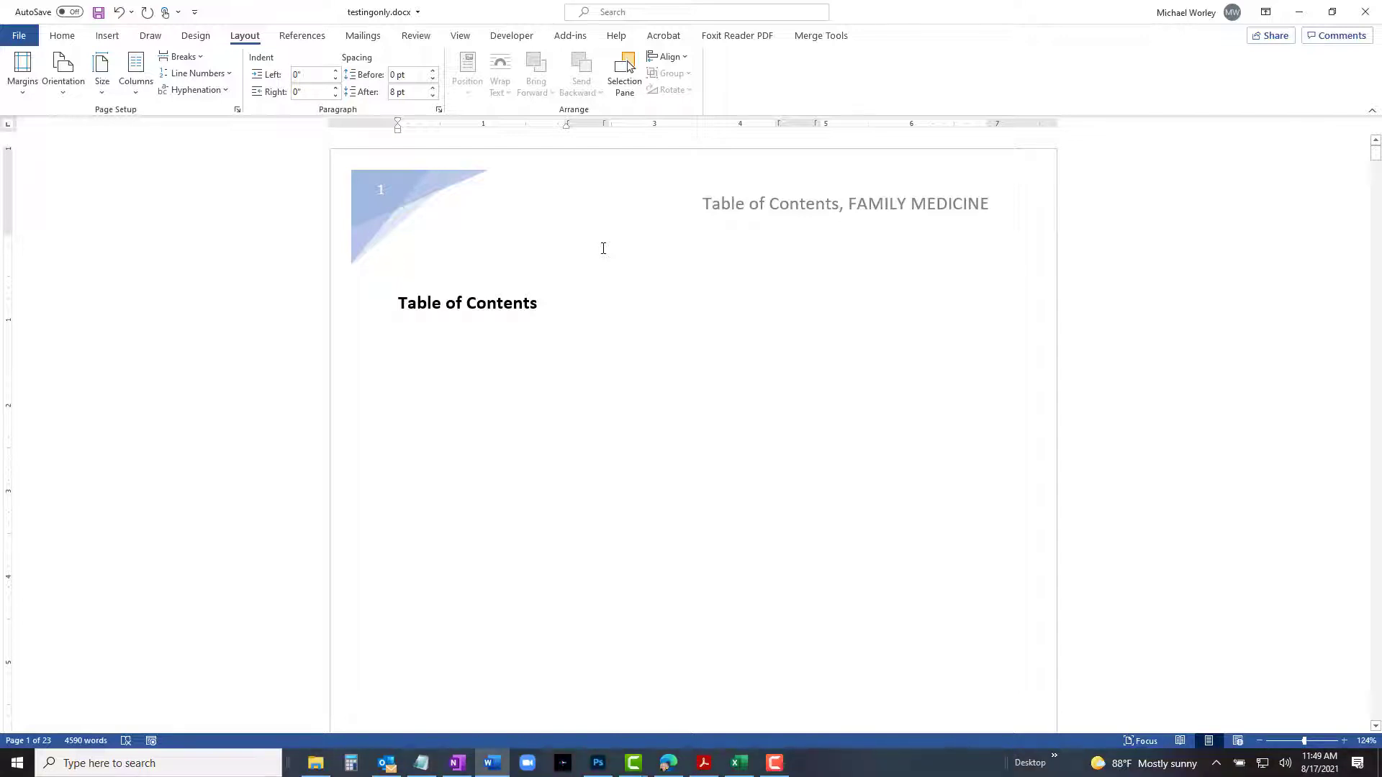
scroll(603, 248, down, 8)
scroll(603, 248, up, 8)
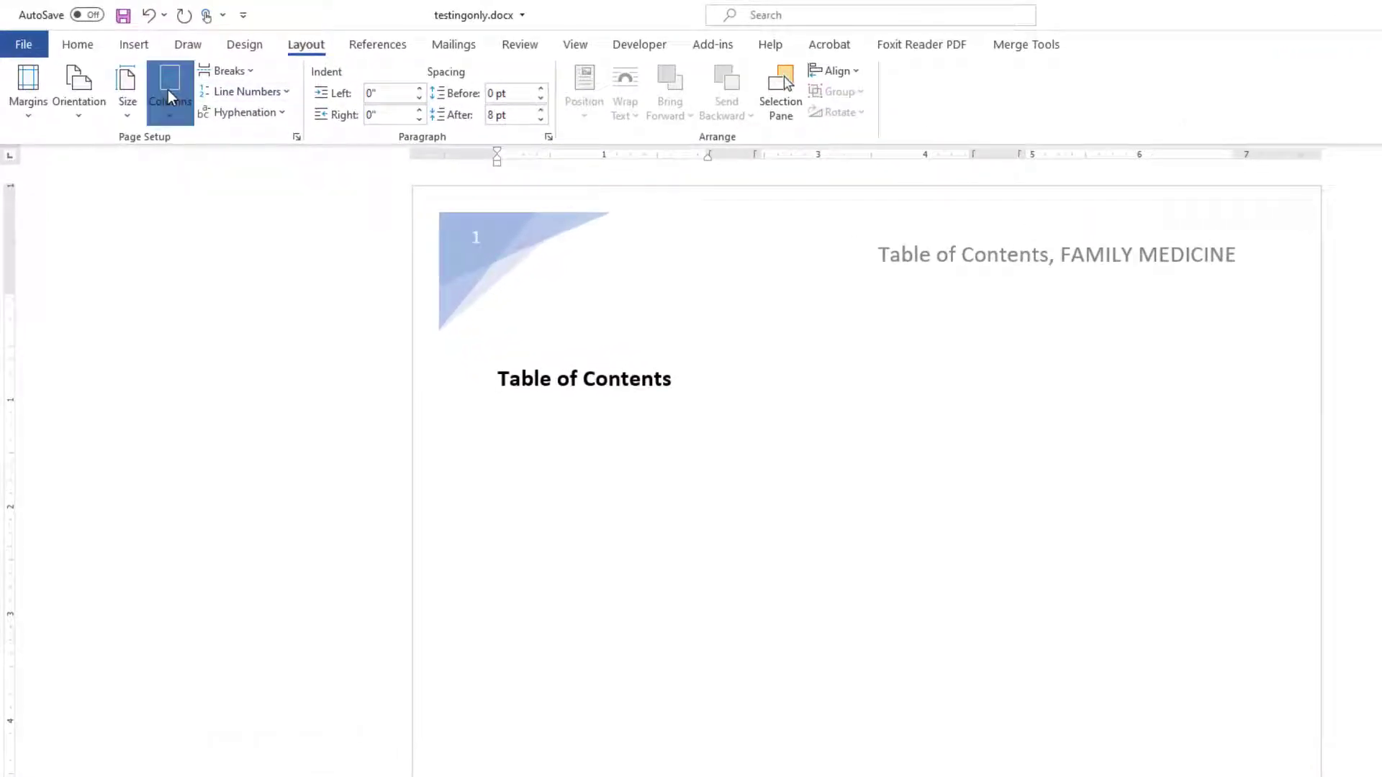
click(168, 96)
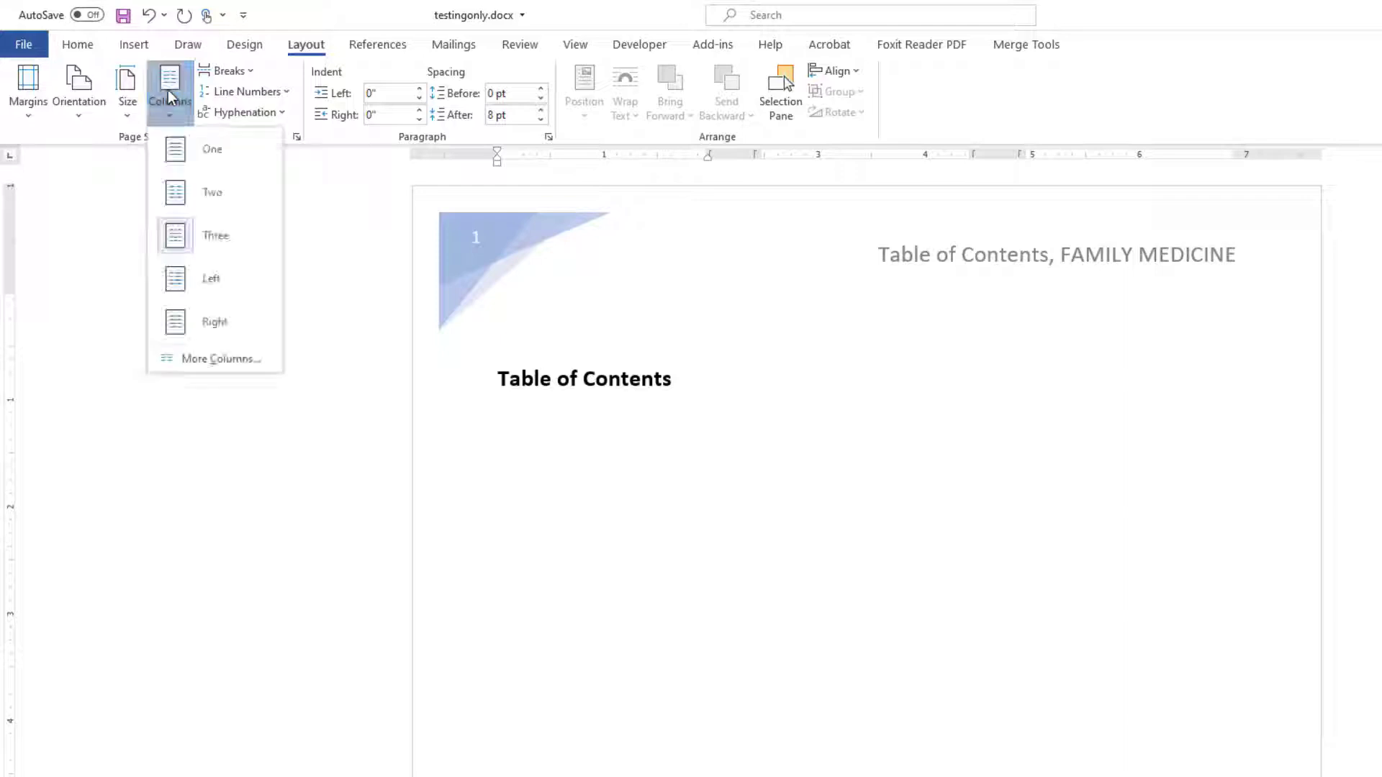
click(213, 155)
Insert a Next Page section break below the Table of Contents heading on the first page.
scroll(723, 360, down, 1)
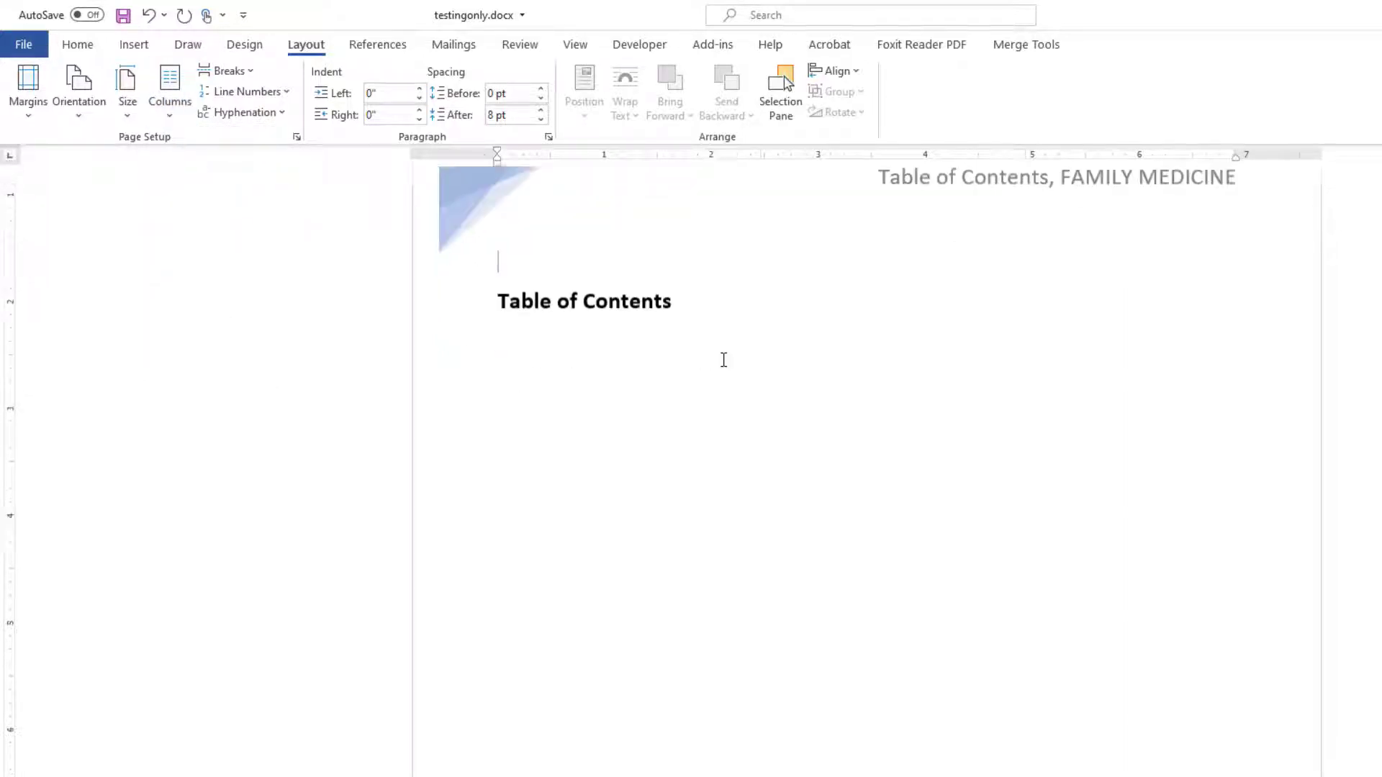
scroll(724, 359, down, 10)
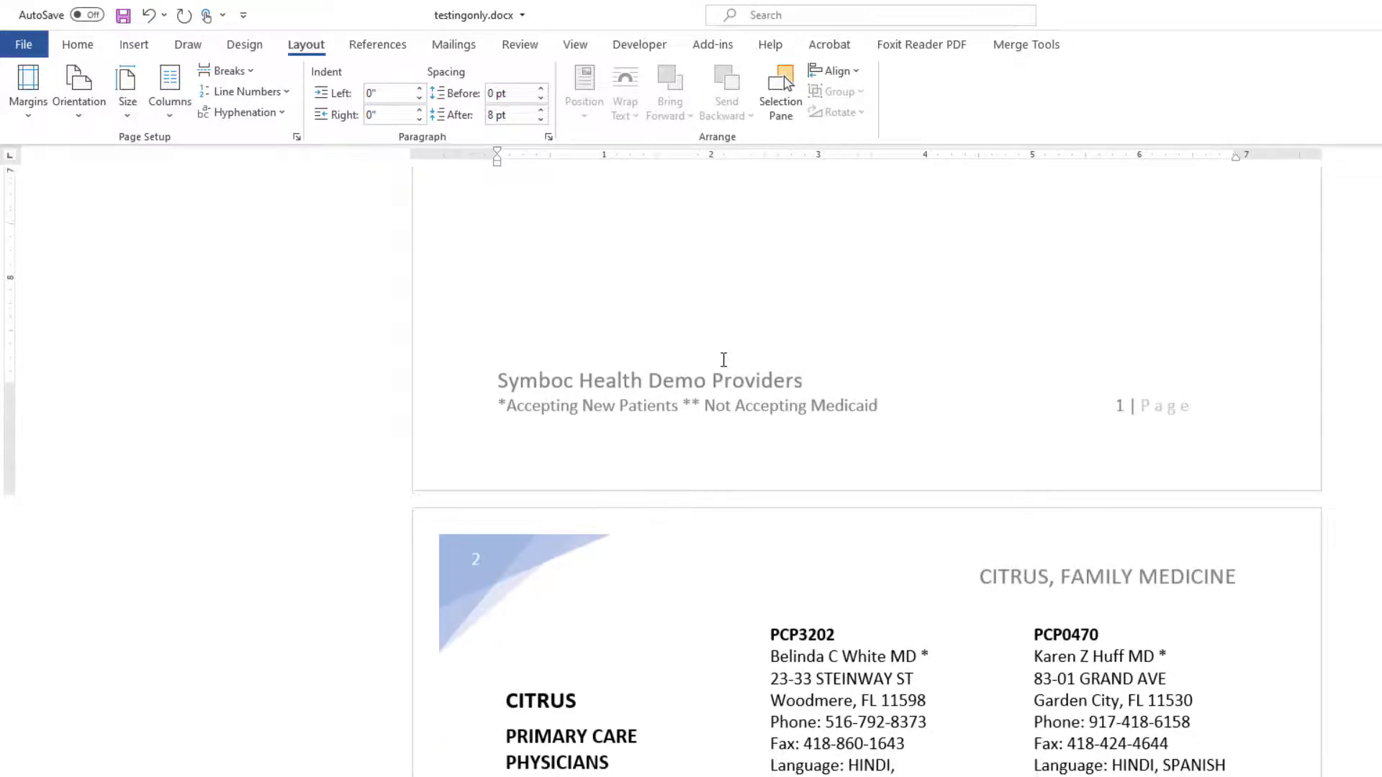
scroll(723, 360, down, 7)
scroll(723, 360, up, 18)
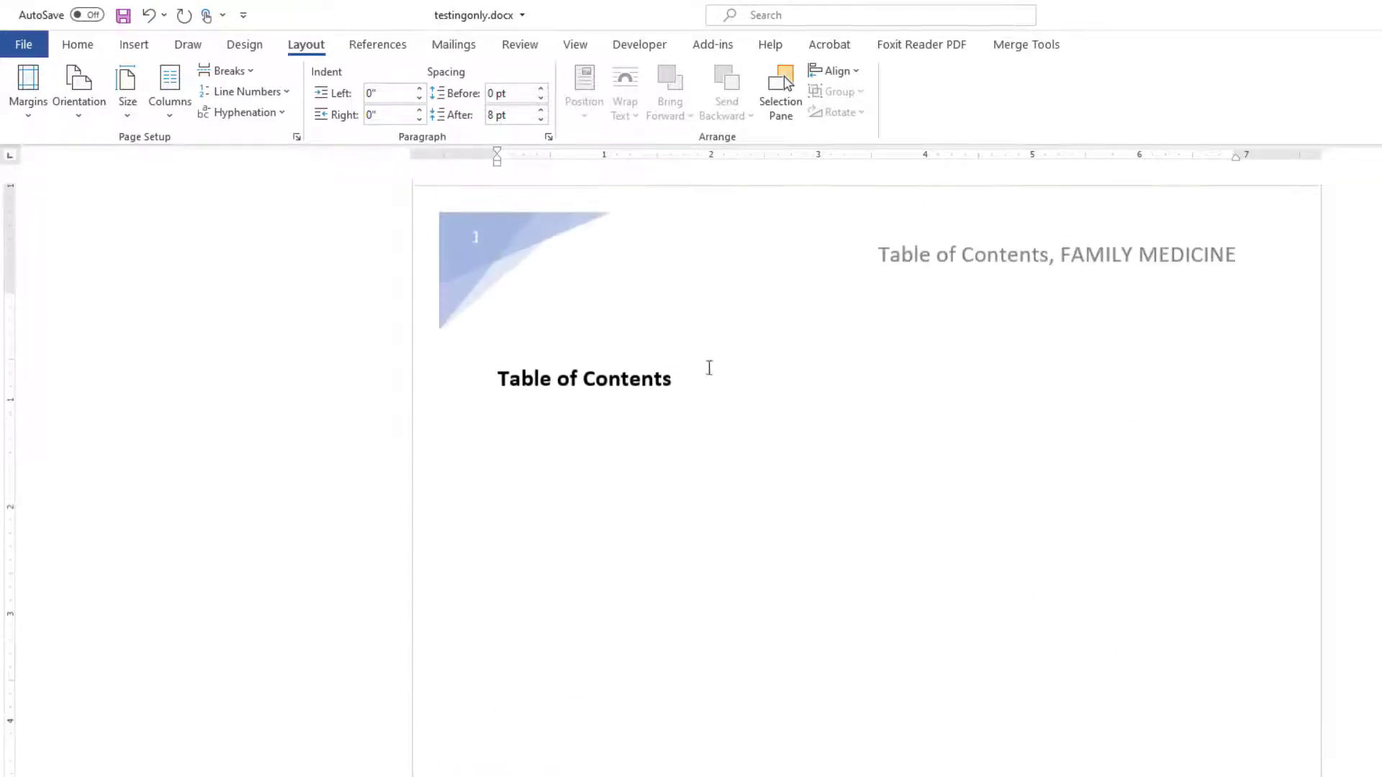
click(621, 403)
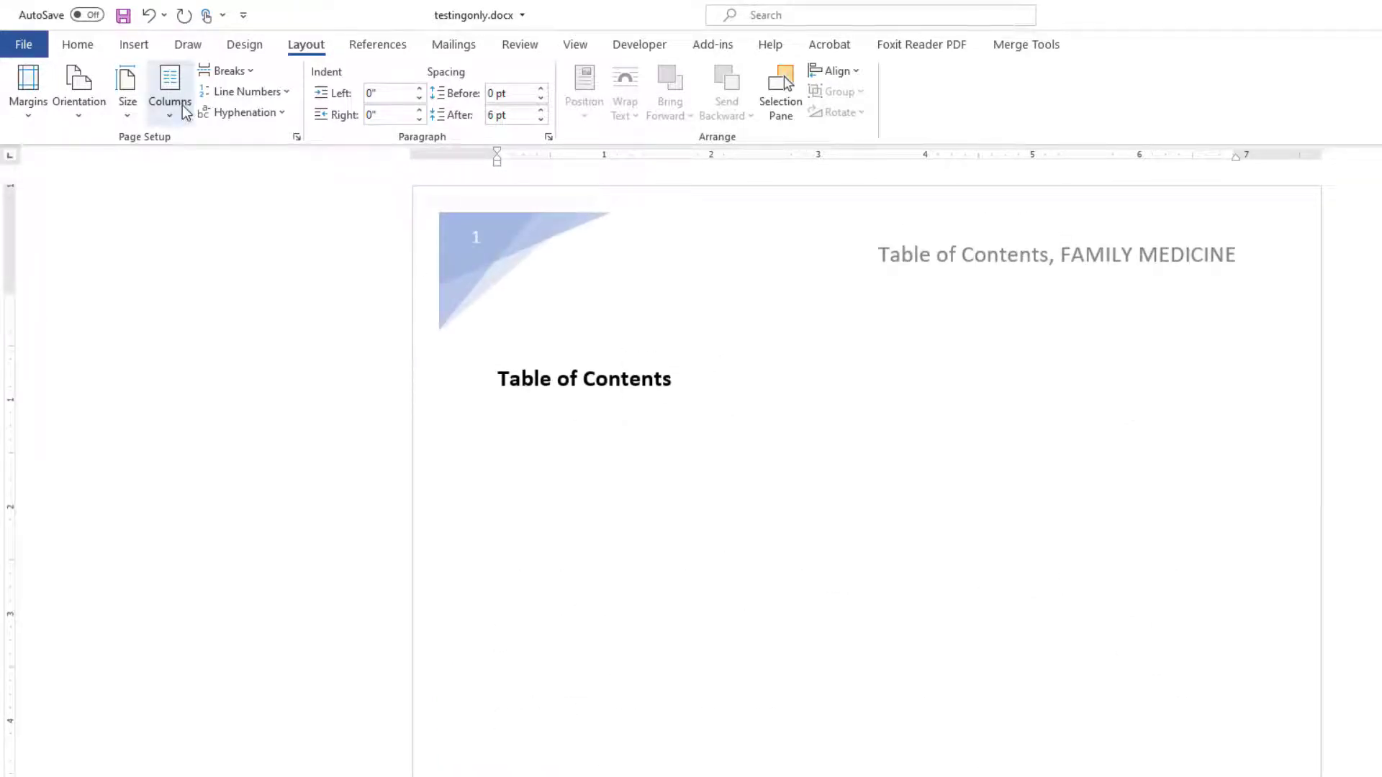
click(542, 314)
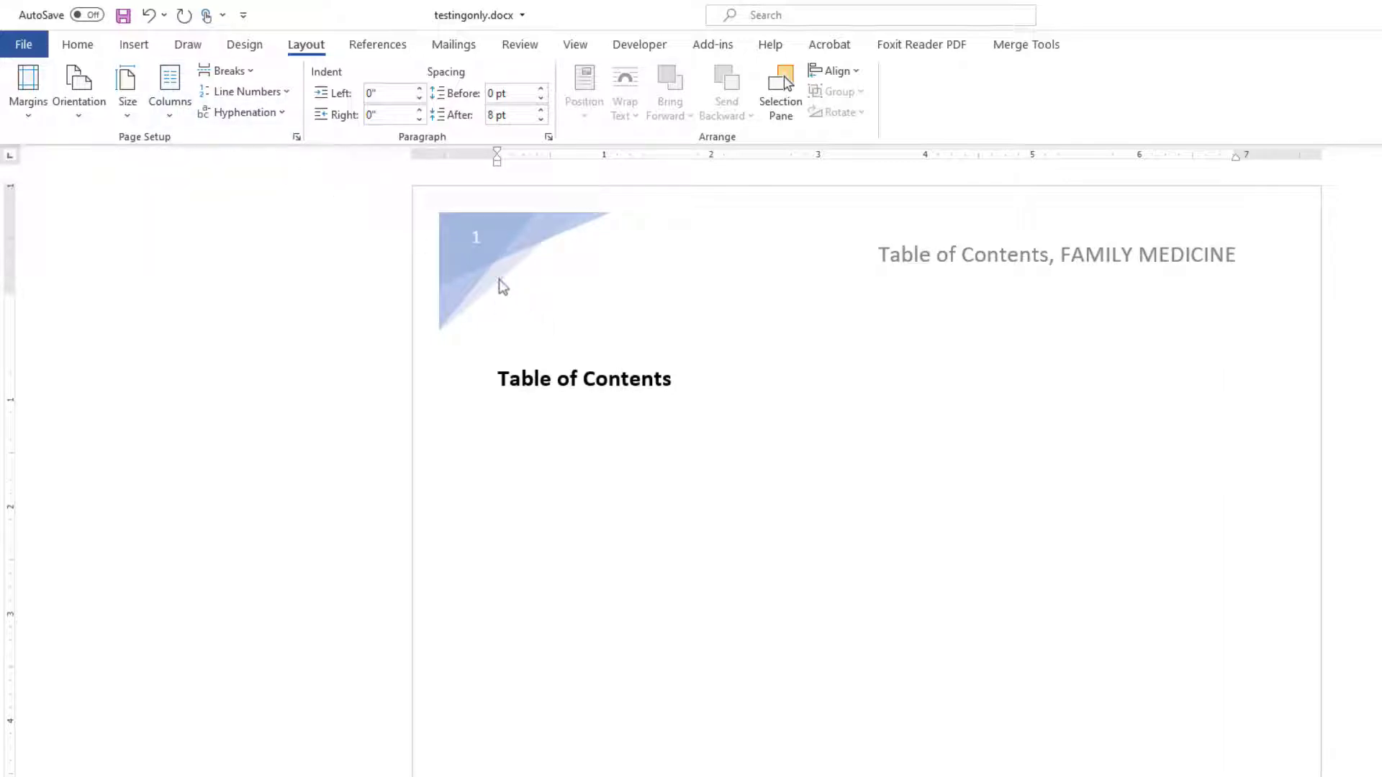
click(242, 72)
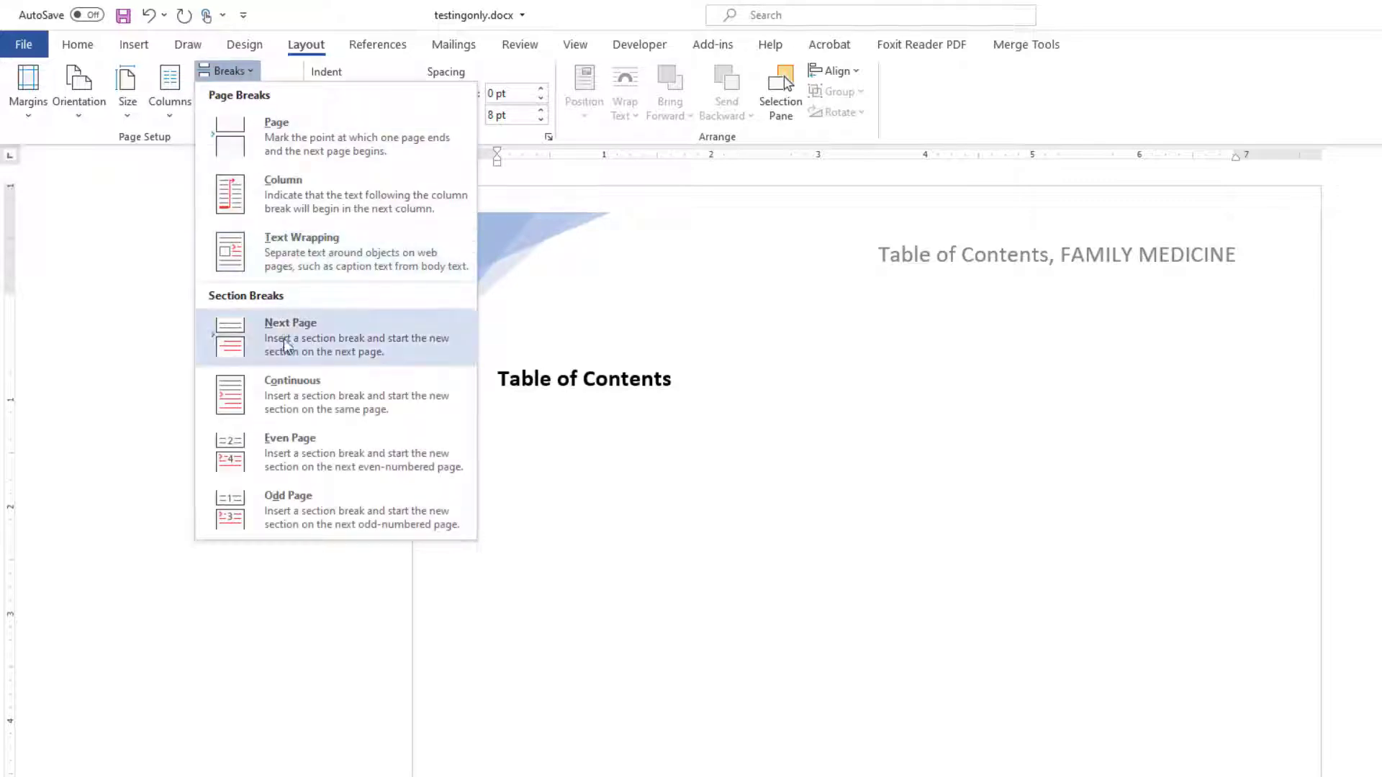
click(286, 346)
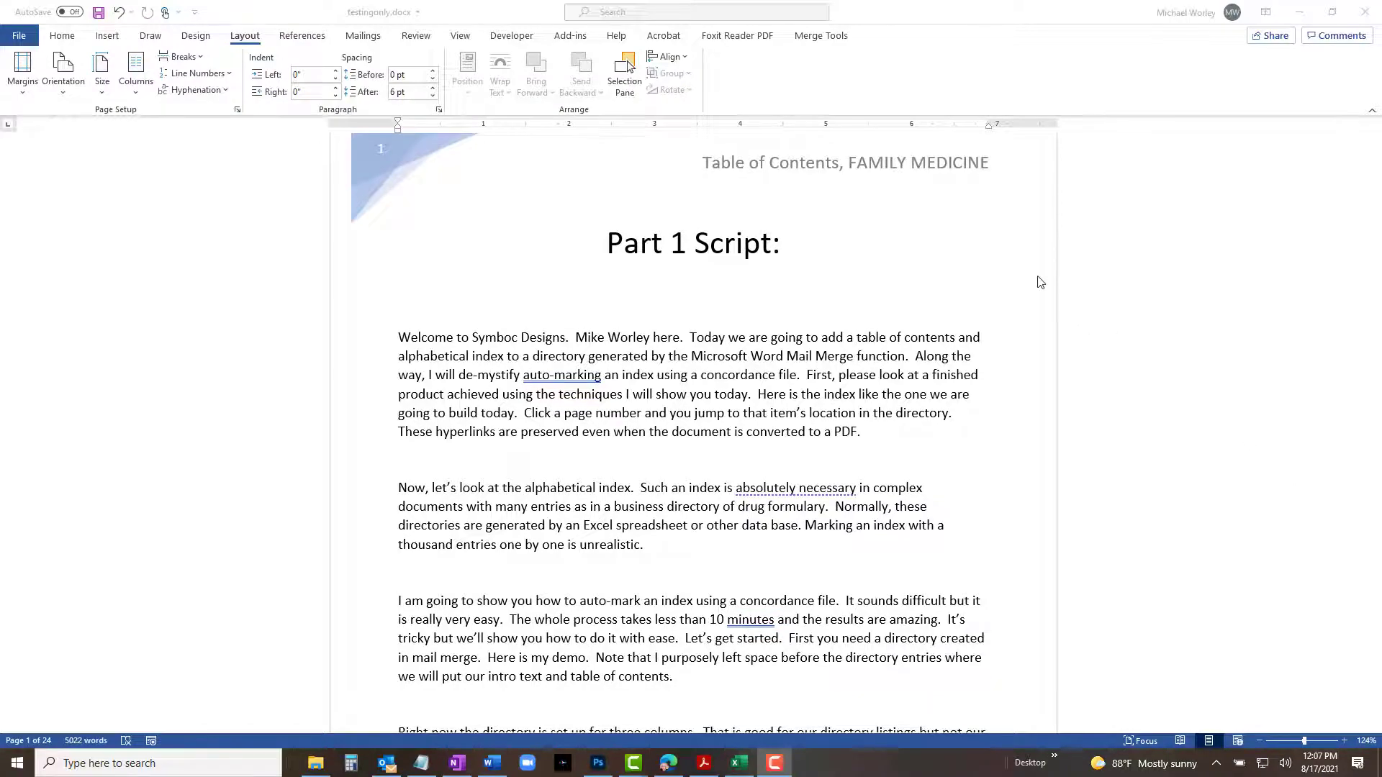
Start a custom table of contents under the Table of Contents heading and clear the TOC levels of Heading 2 and Heading 3.
scroll(1040, 282, down, 3)
scroll(1040, 282, down, 9)
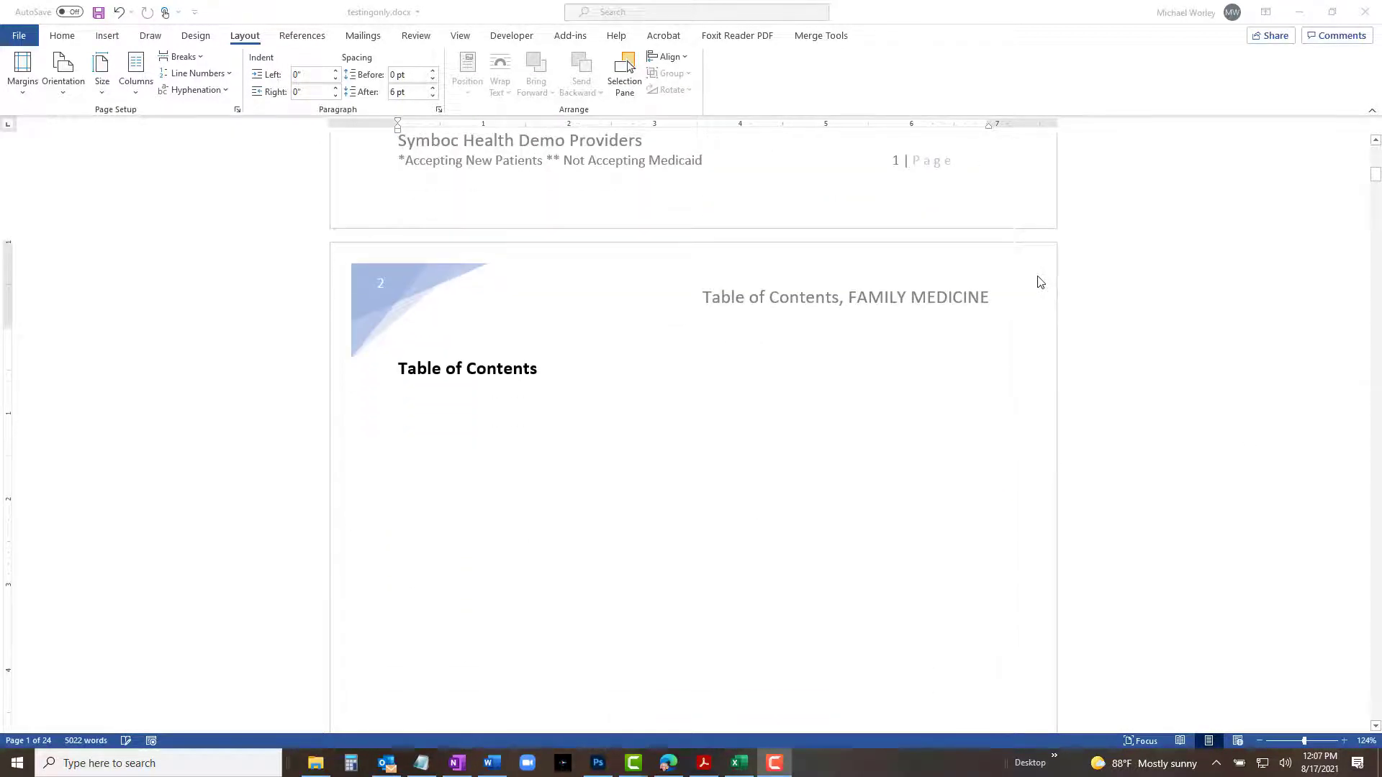
click(546, 371)
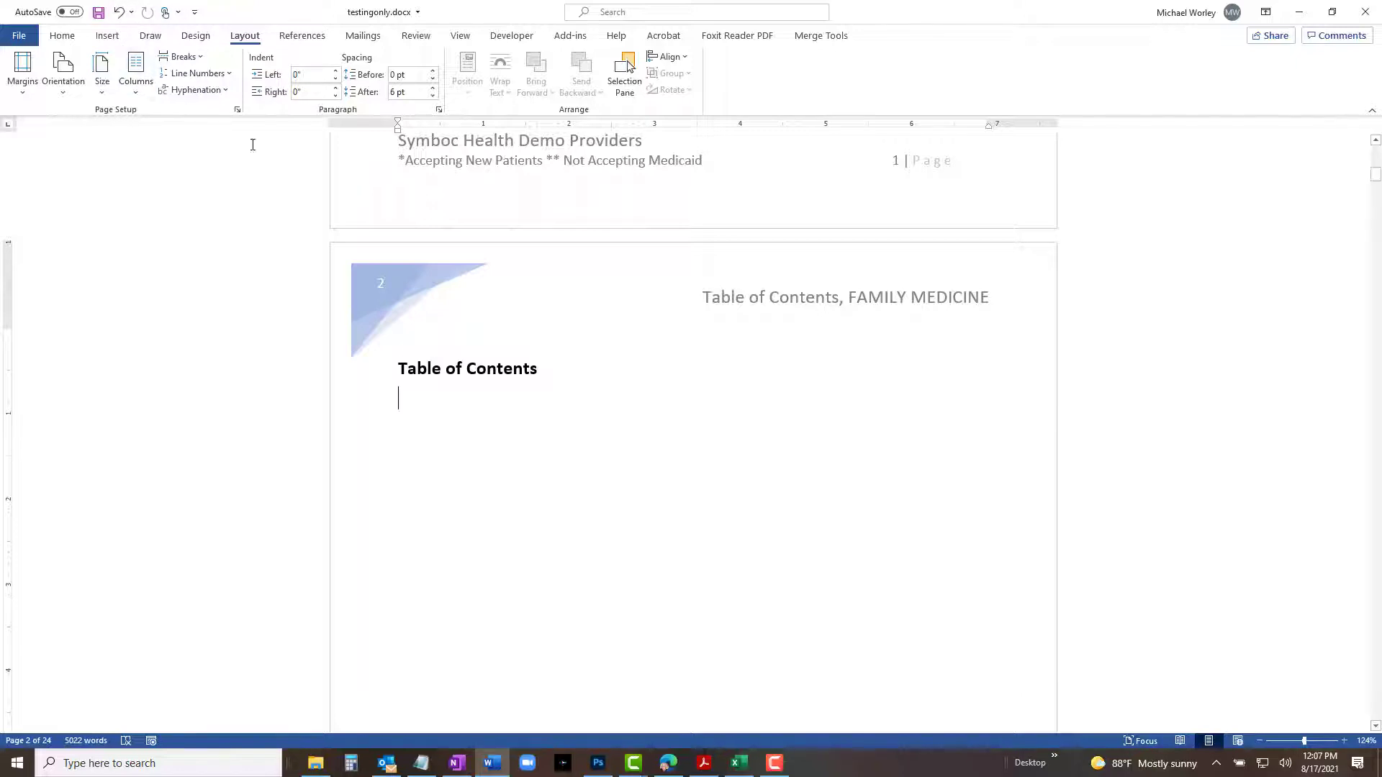
click(428, 400)
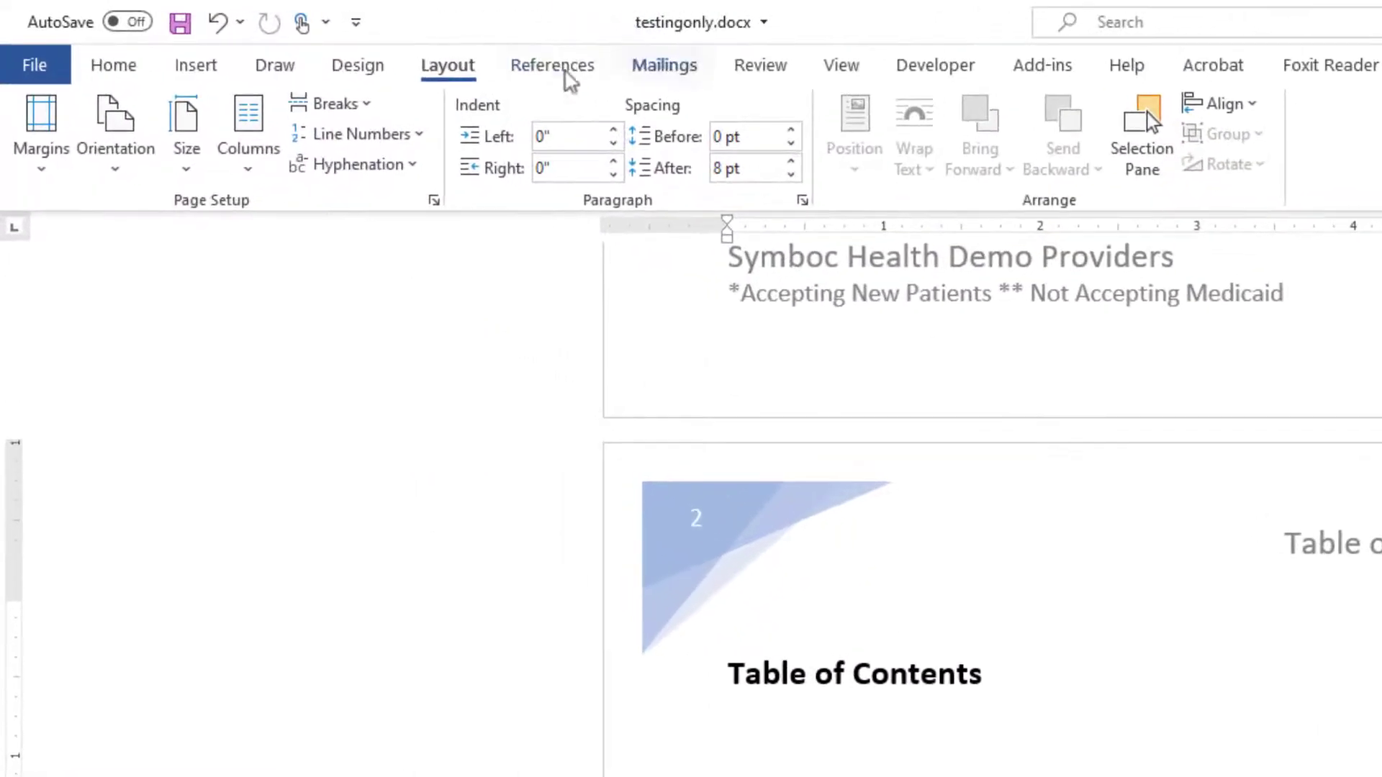
click(574, 66)
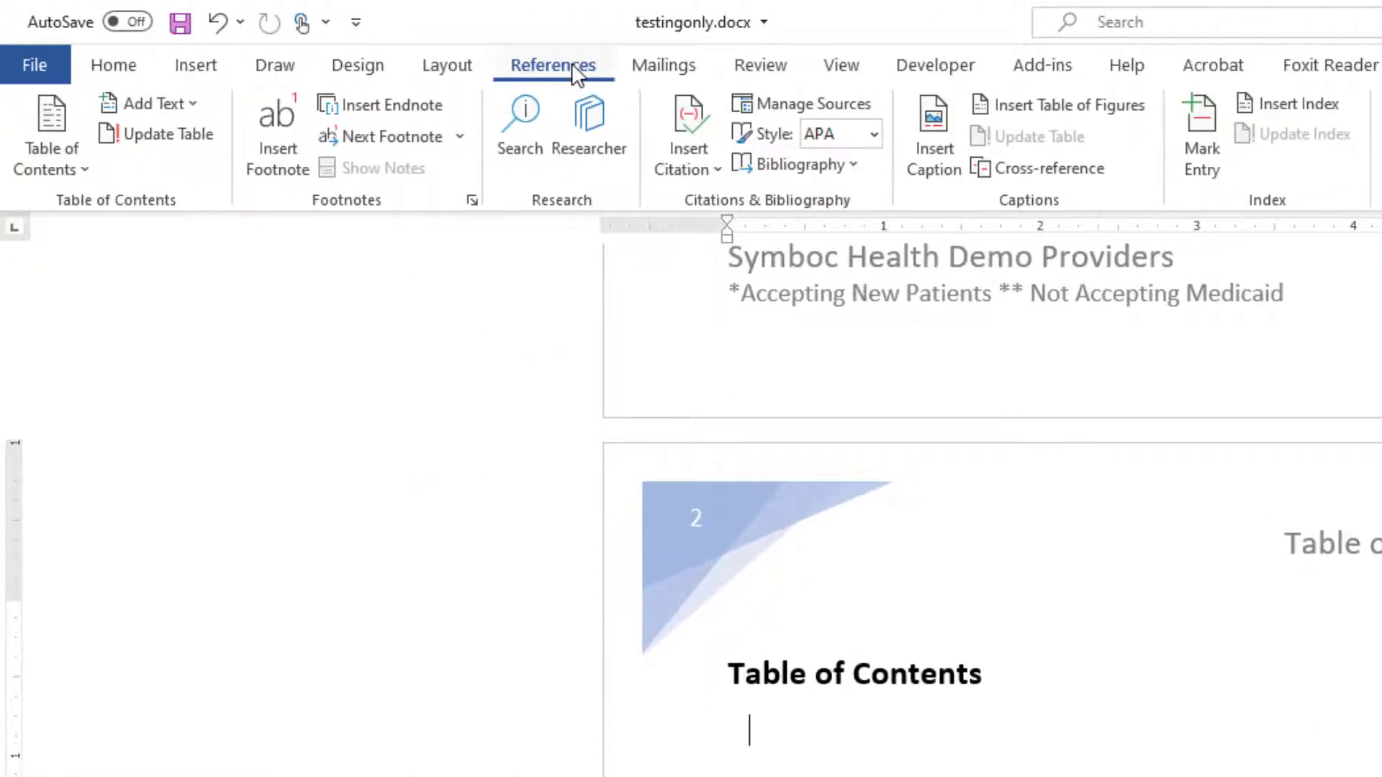
click(92, 178)
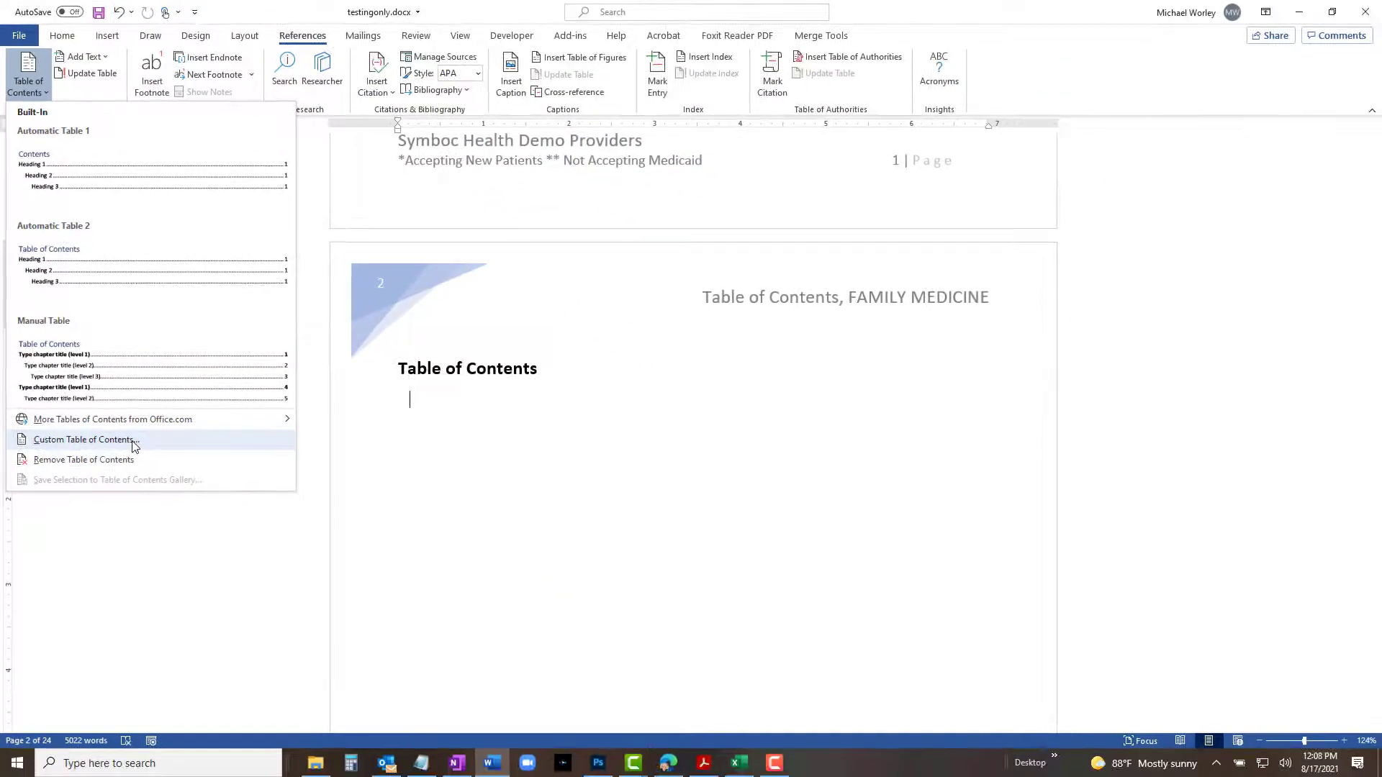
click(133, 442)
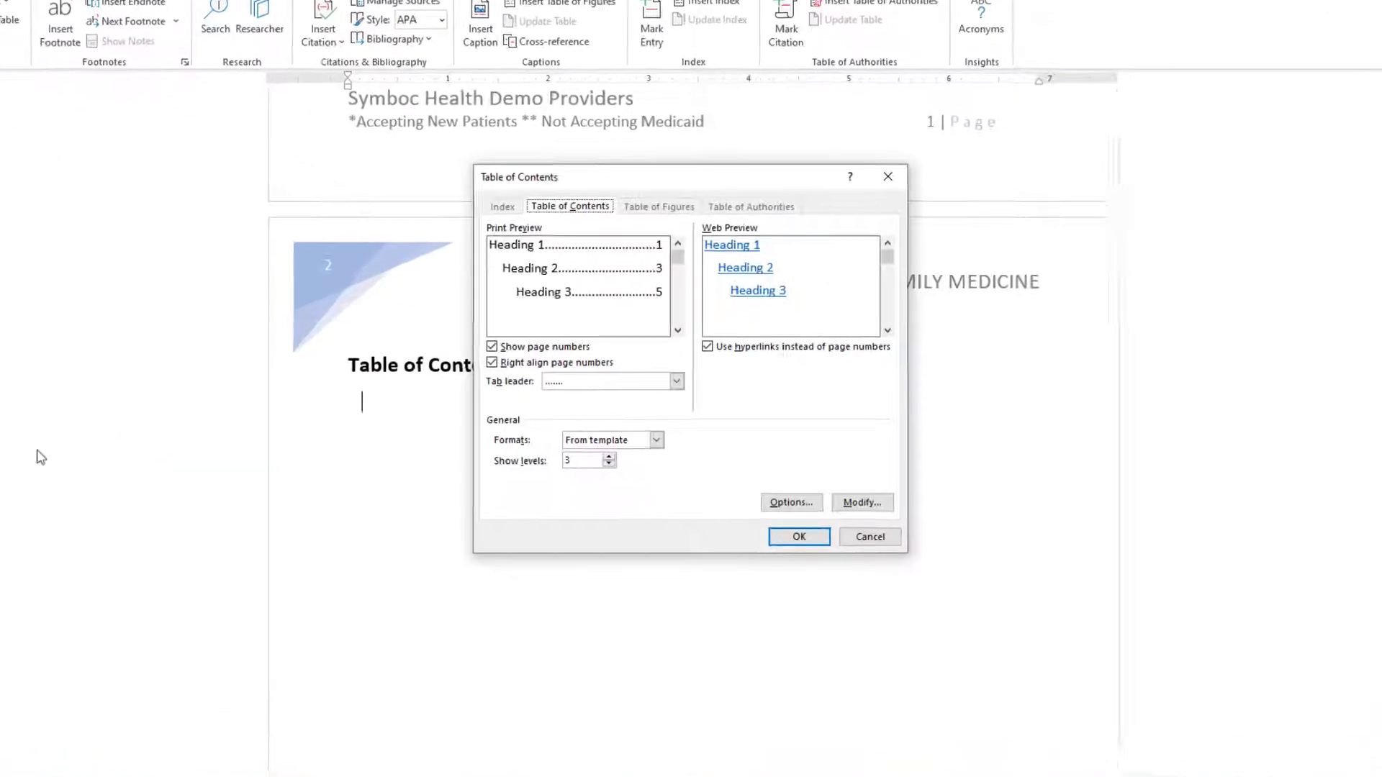
click(804, 512)
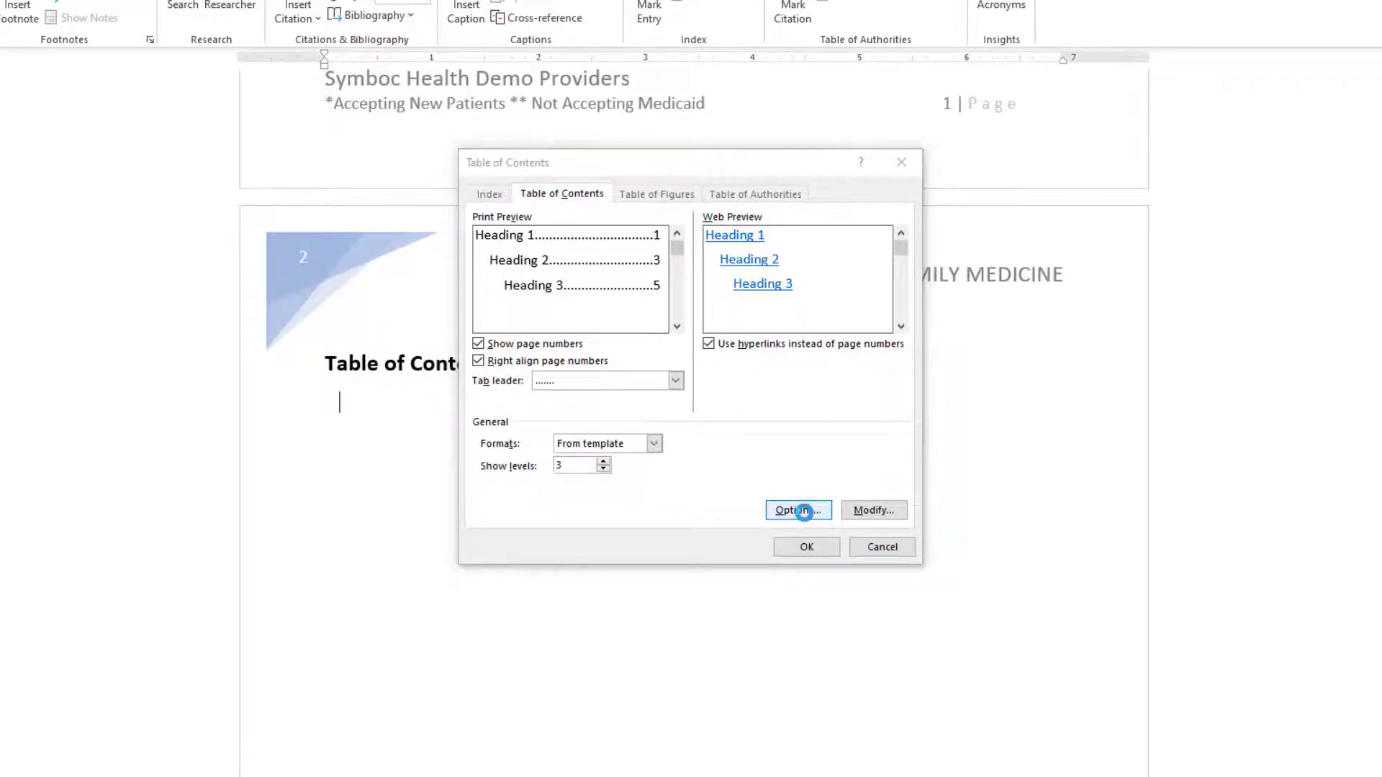
double_click(779, 353)
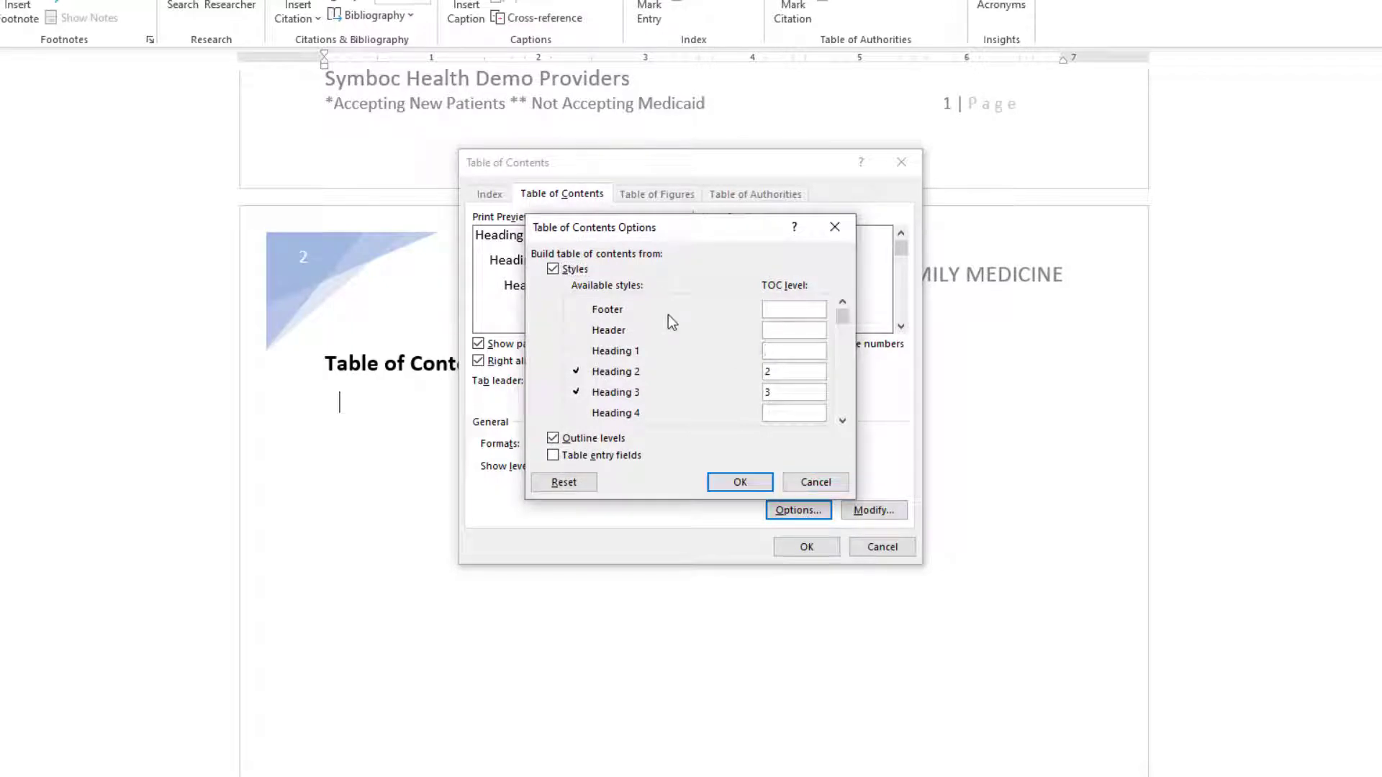
click(778, 369)
key(BackSpace)
click(796, 388)
key(BackSpace)
scroll(844, 388, down, 4)
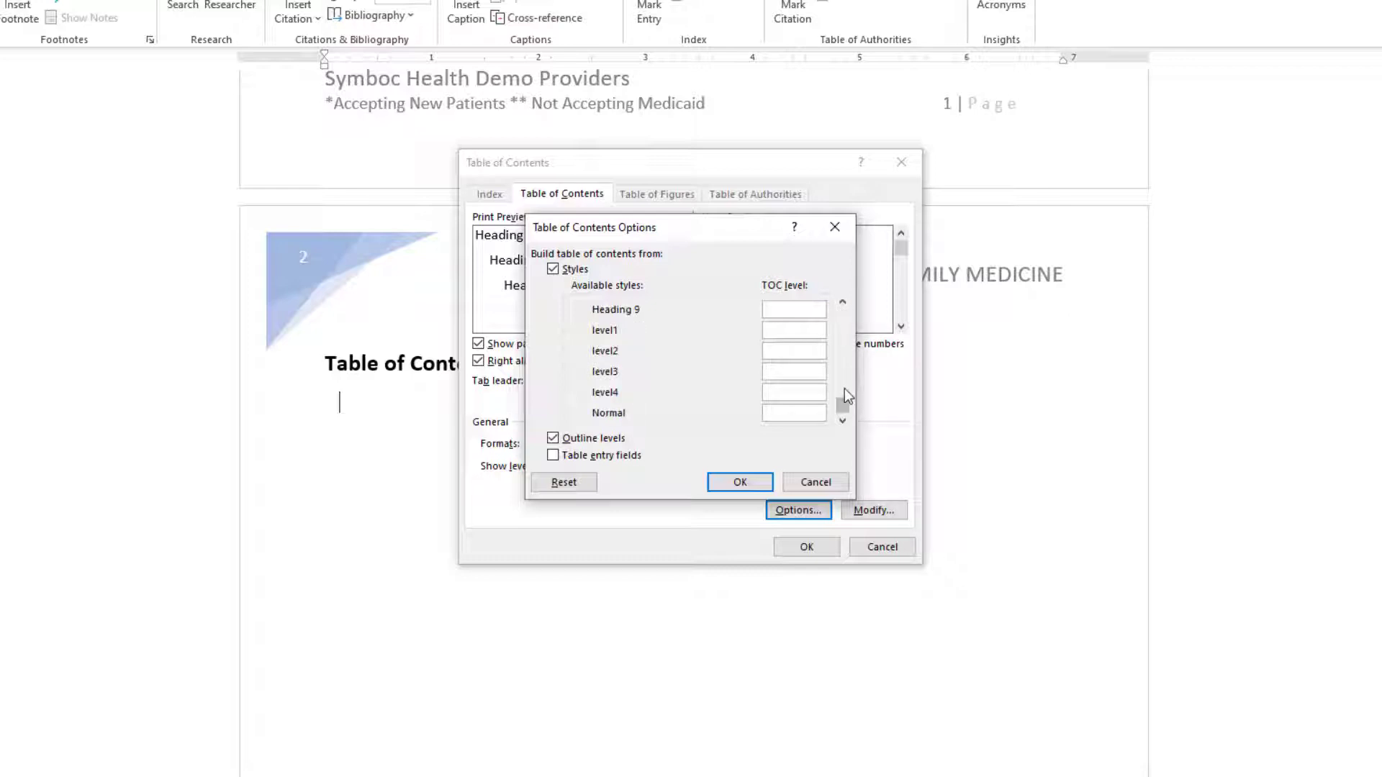
Assign TOC levels 1, 2 and 3 to the level1, level2 and level3 styles and insert the table of contents.
click(802, 328)
text(1)
key(Tab)
text(2)
key(Tab)
click(795, 372)
text(3)
click(740, 482)
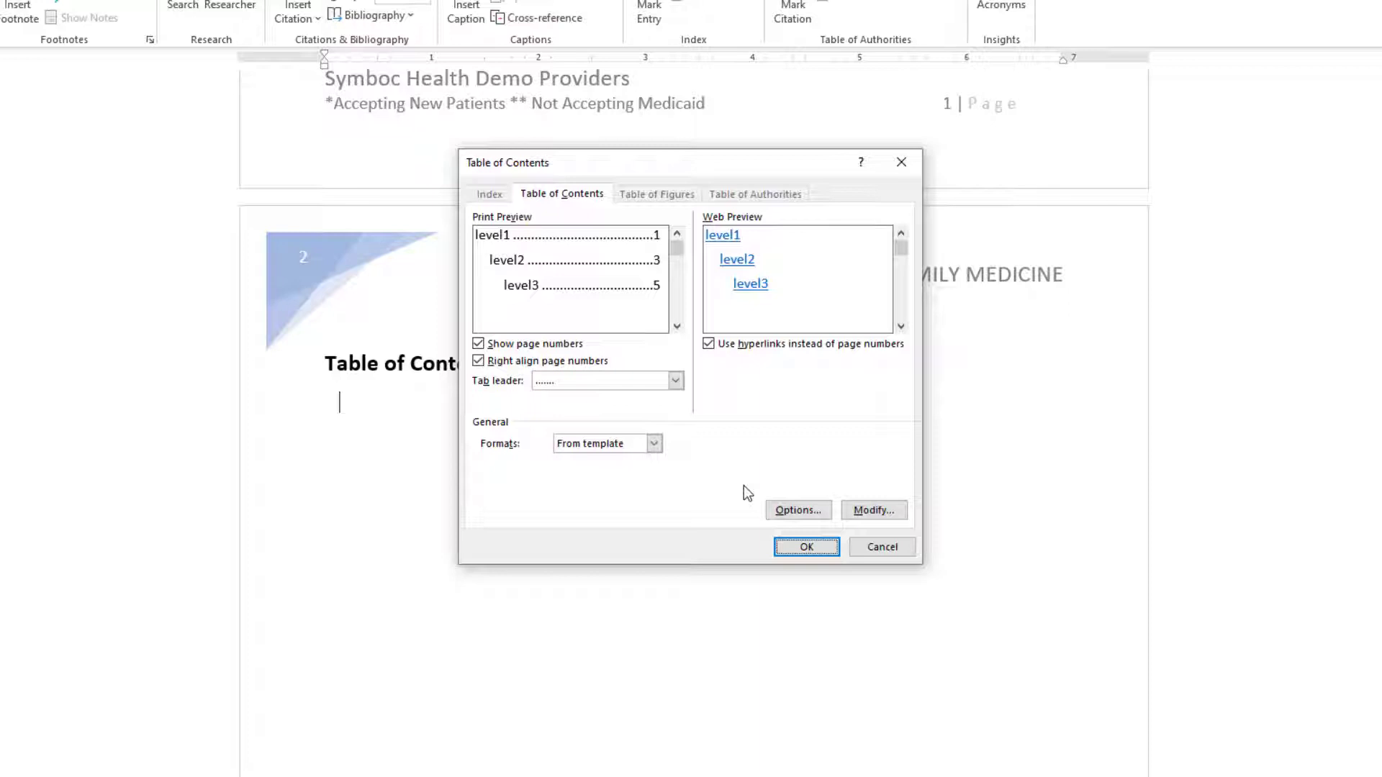
click(808, 547)
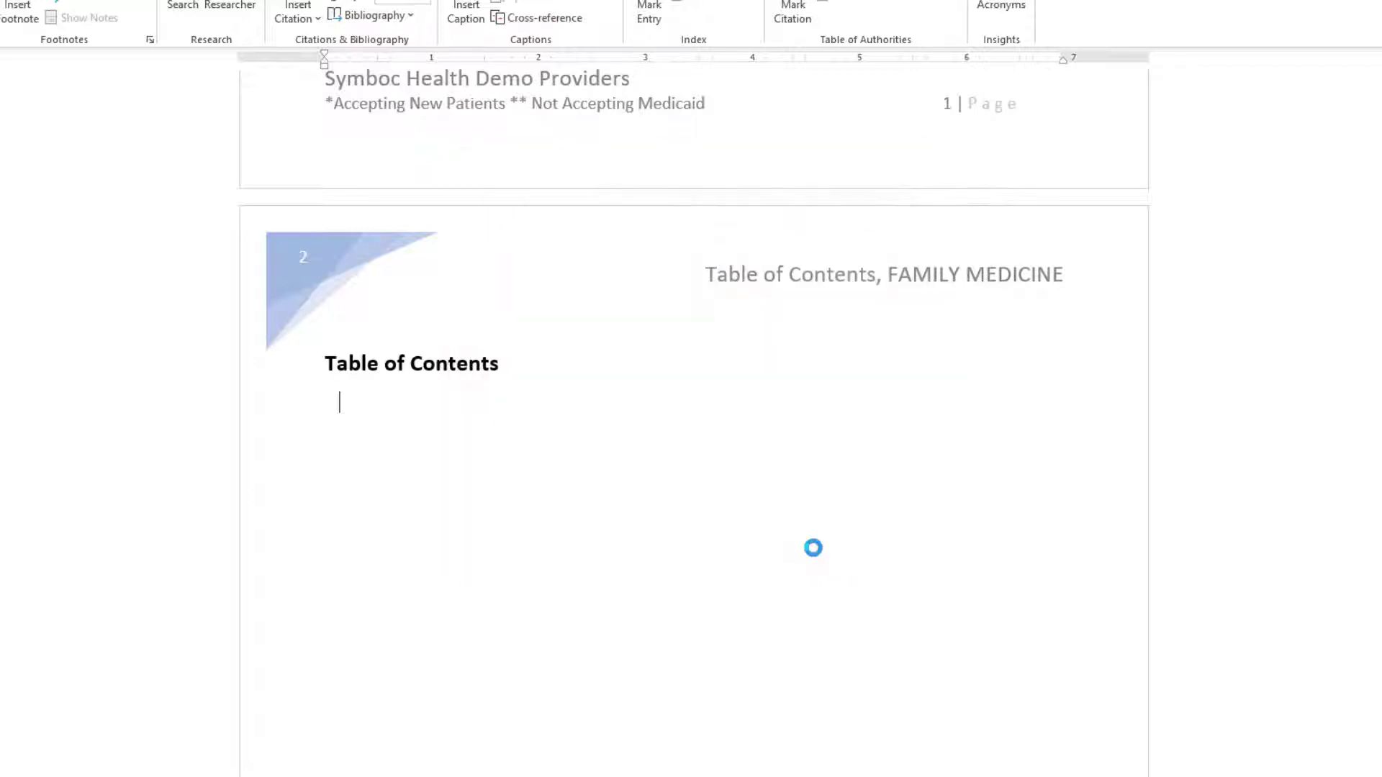
Review the generated table of contents entries and page numbers.
scroll(817, 565, down, 15)
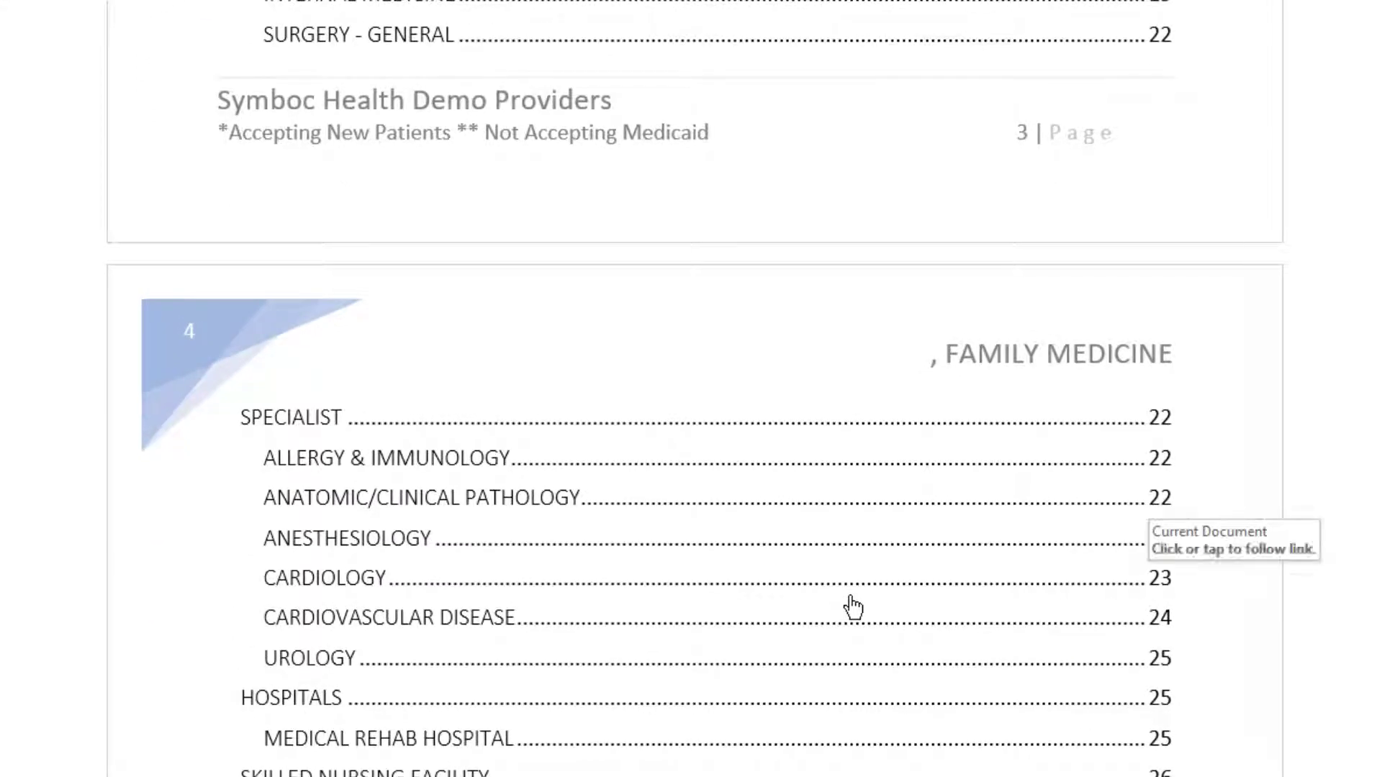
scroll(853, 607, up, 3)
scroll(853, 607, up, 15)
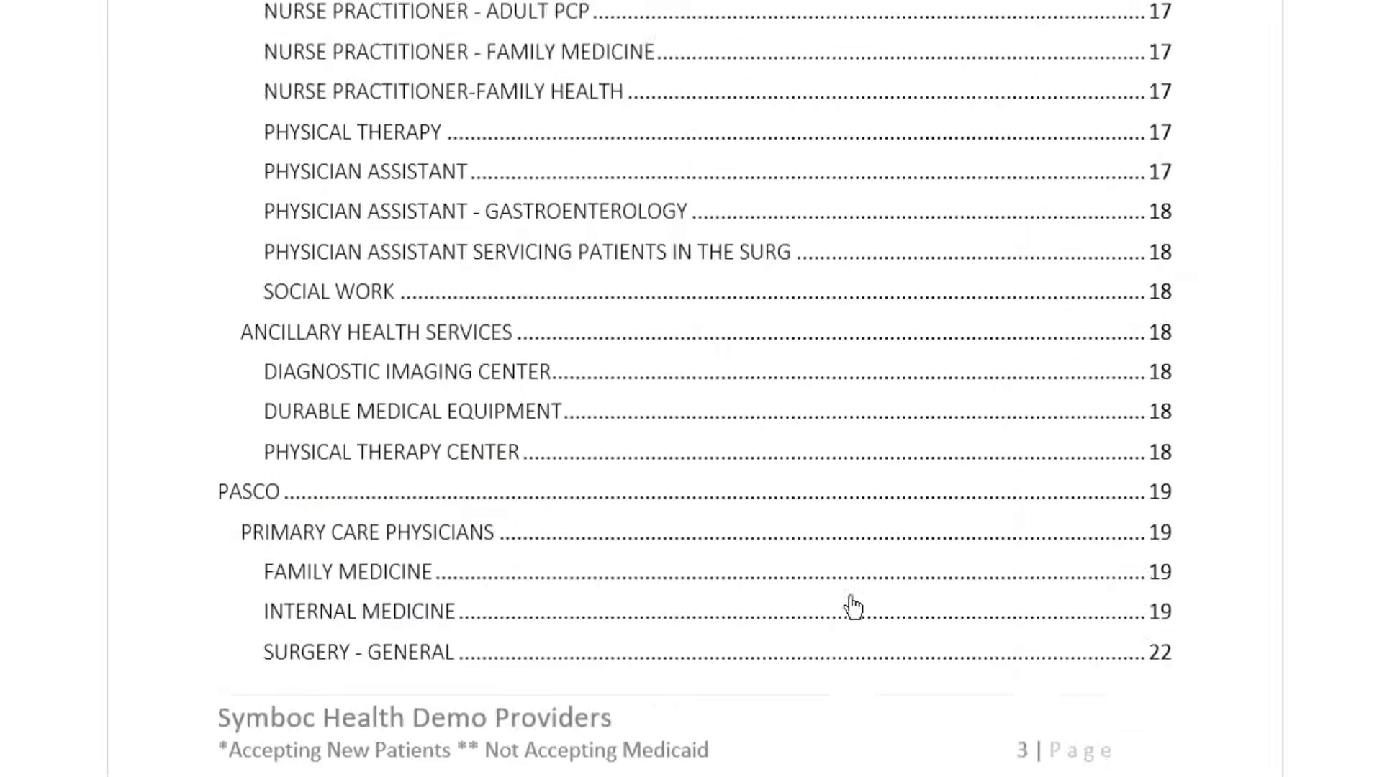
Scroll through the table of contents and follow the PASCO entry to its page.
scroll(853, 606, down, 11)
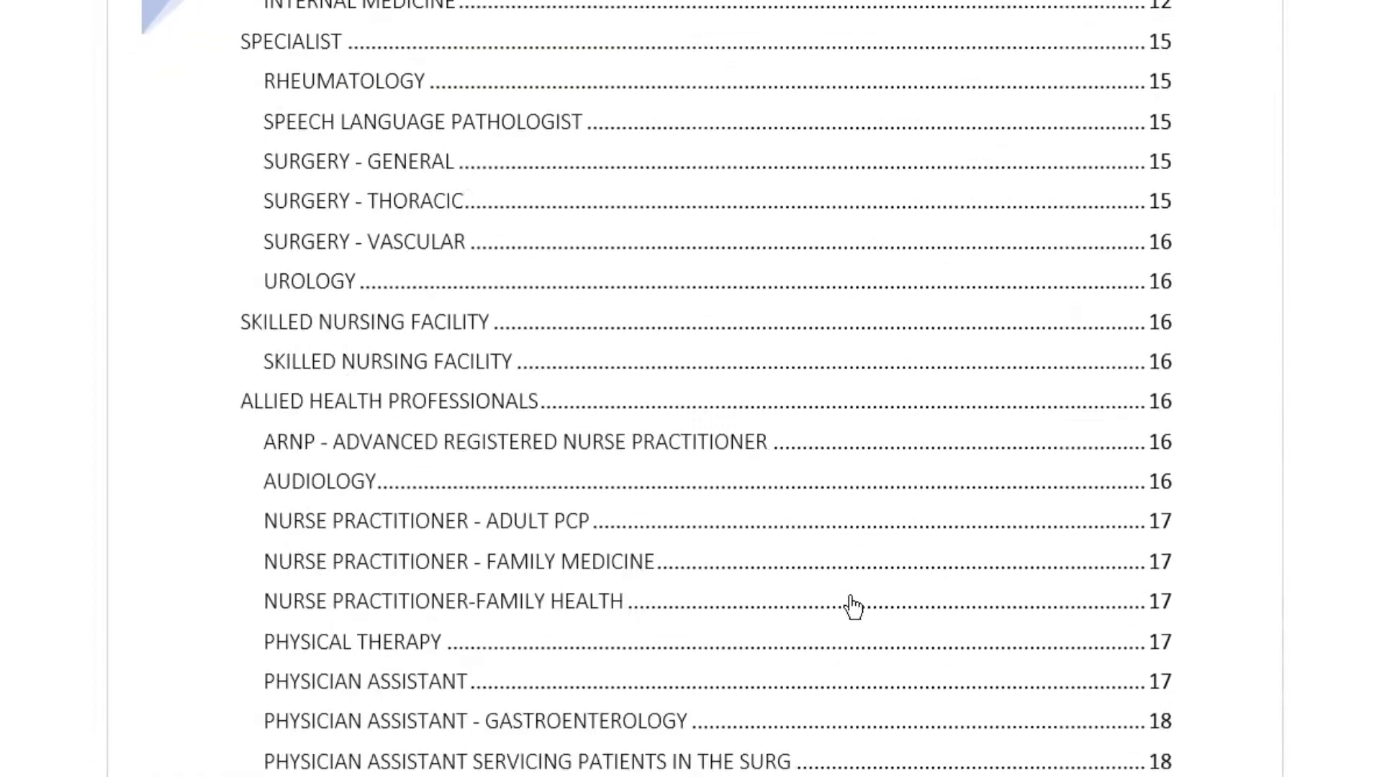
scroll(852, 596, up, 1)
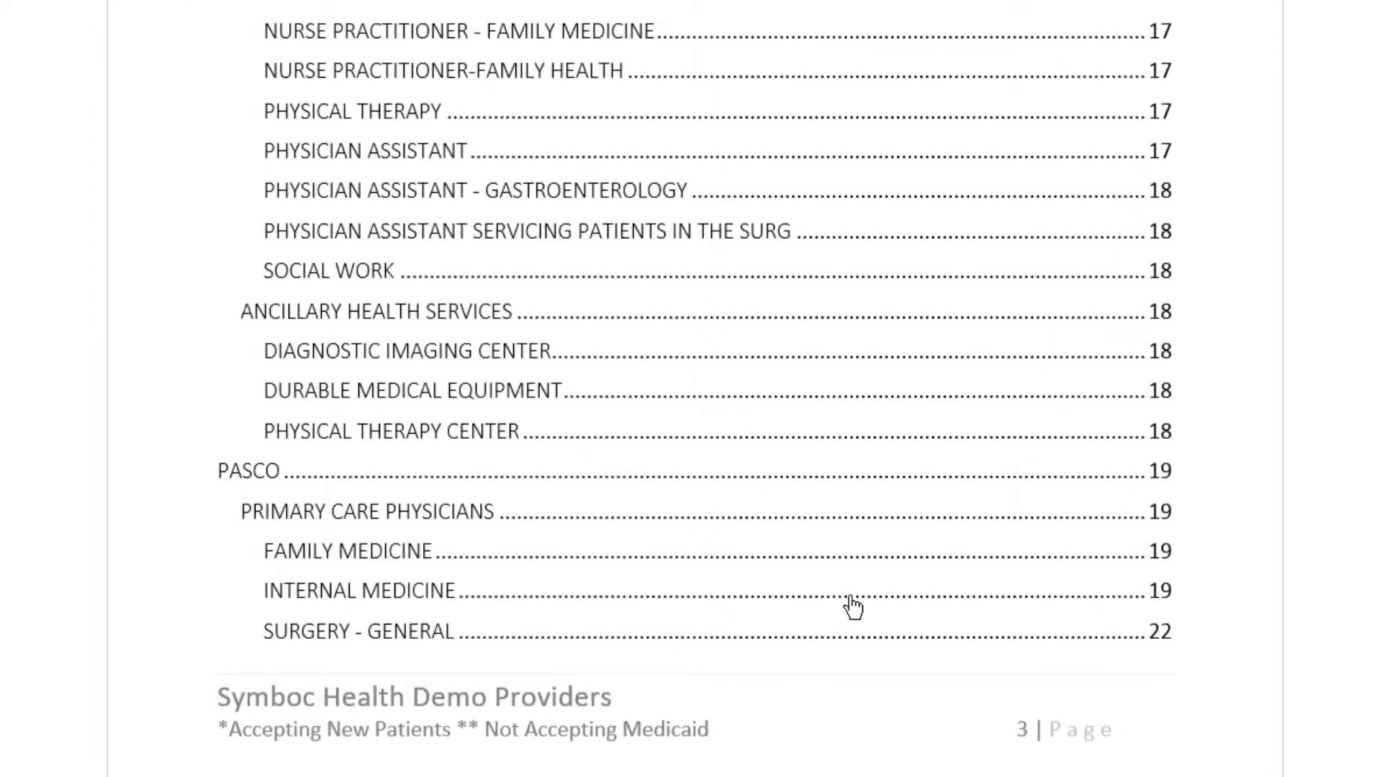
ctrl+click(1173, 514)
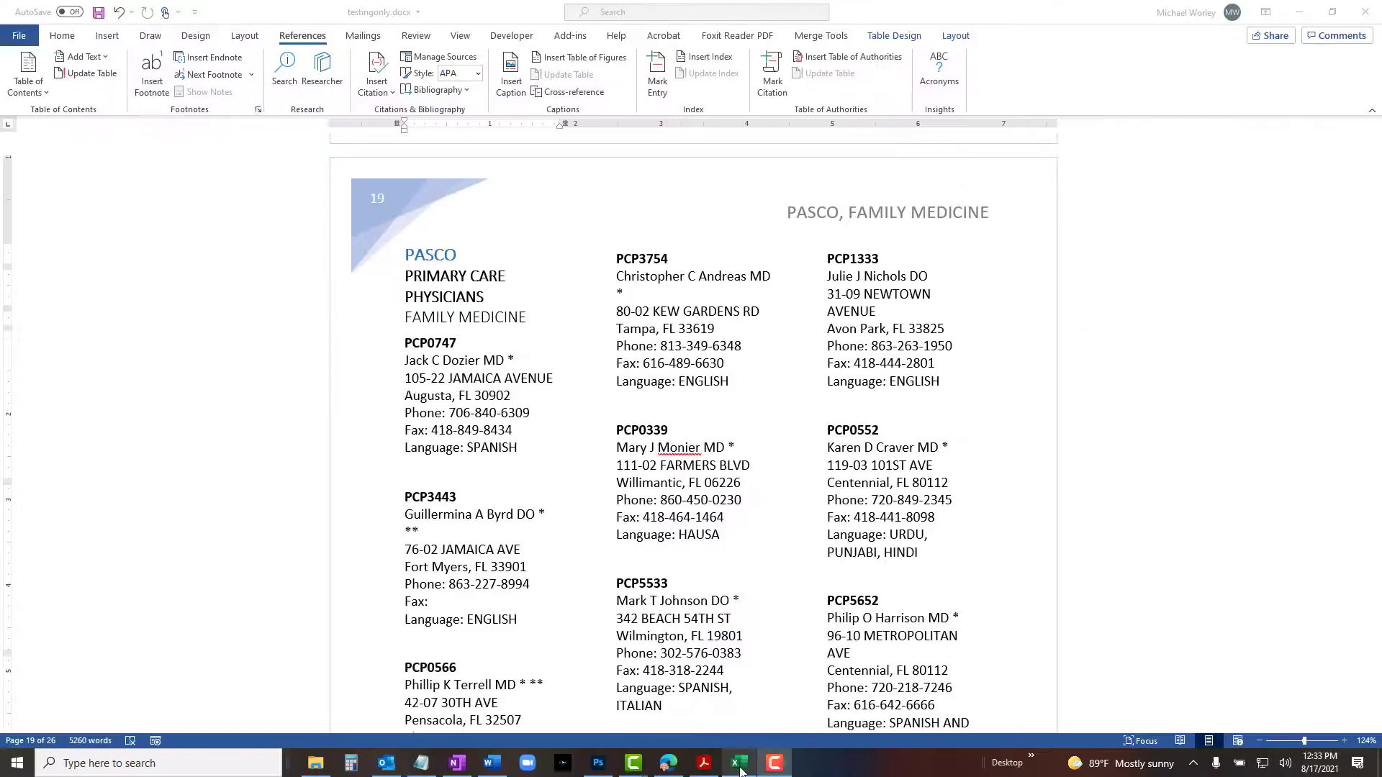
Insert two blank columns before the Language column in the provider spreadsheet.
click(739, 766)
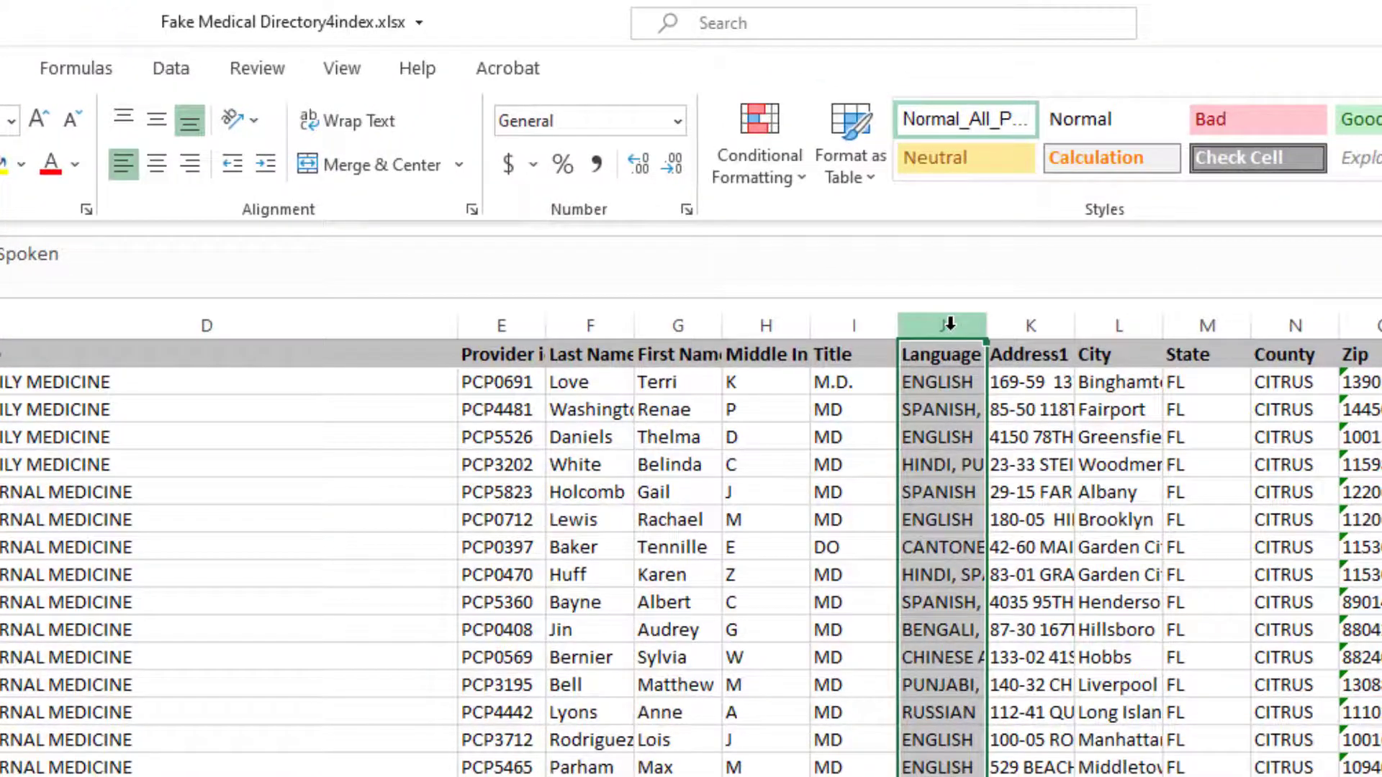
right_click(950, 324)
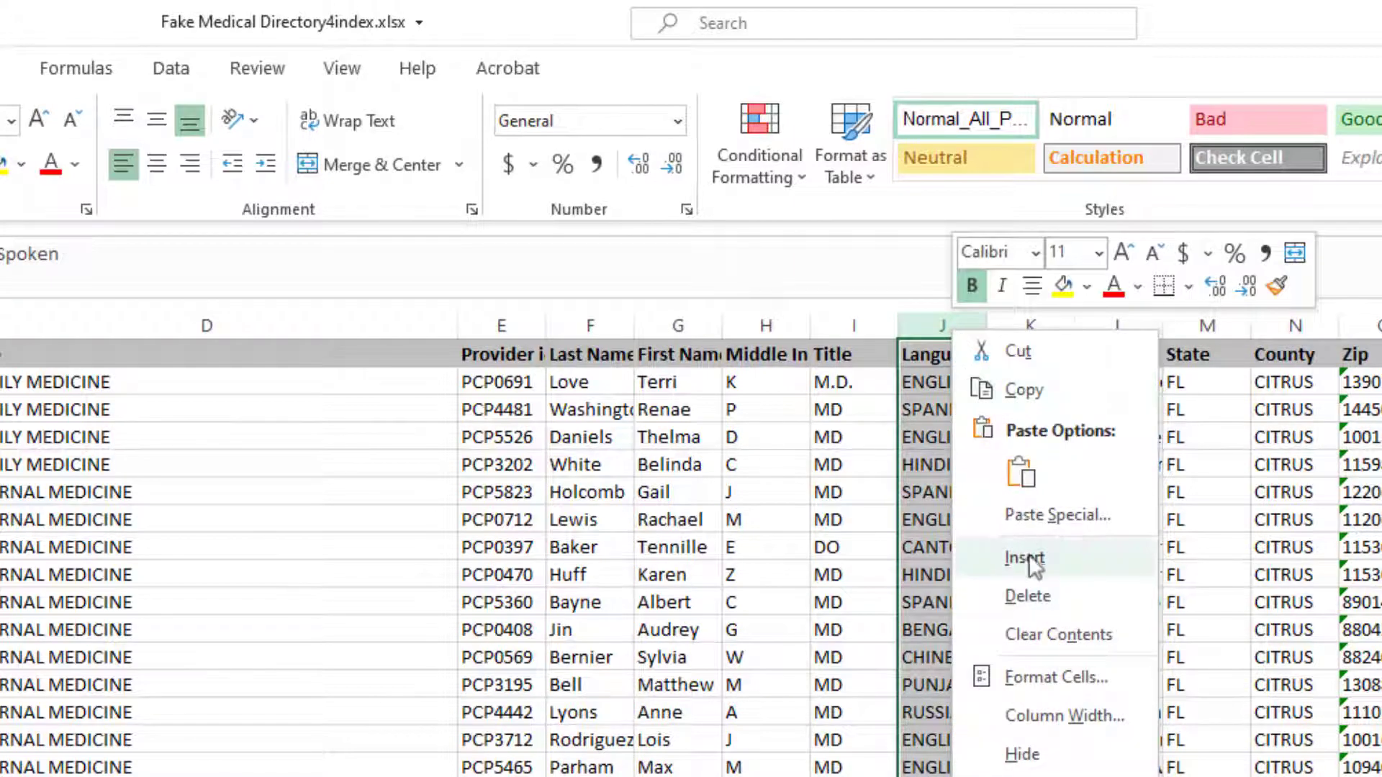
click(1031, 560)
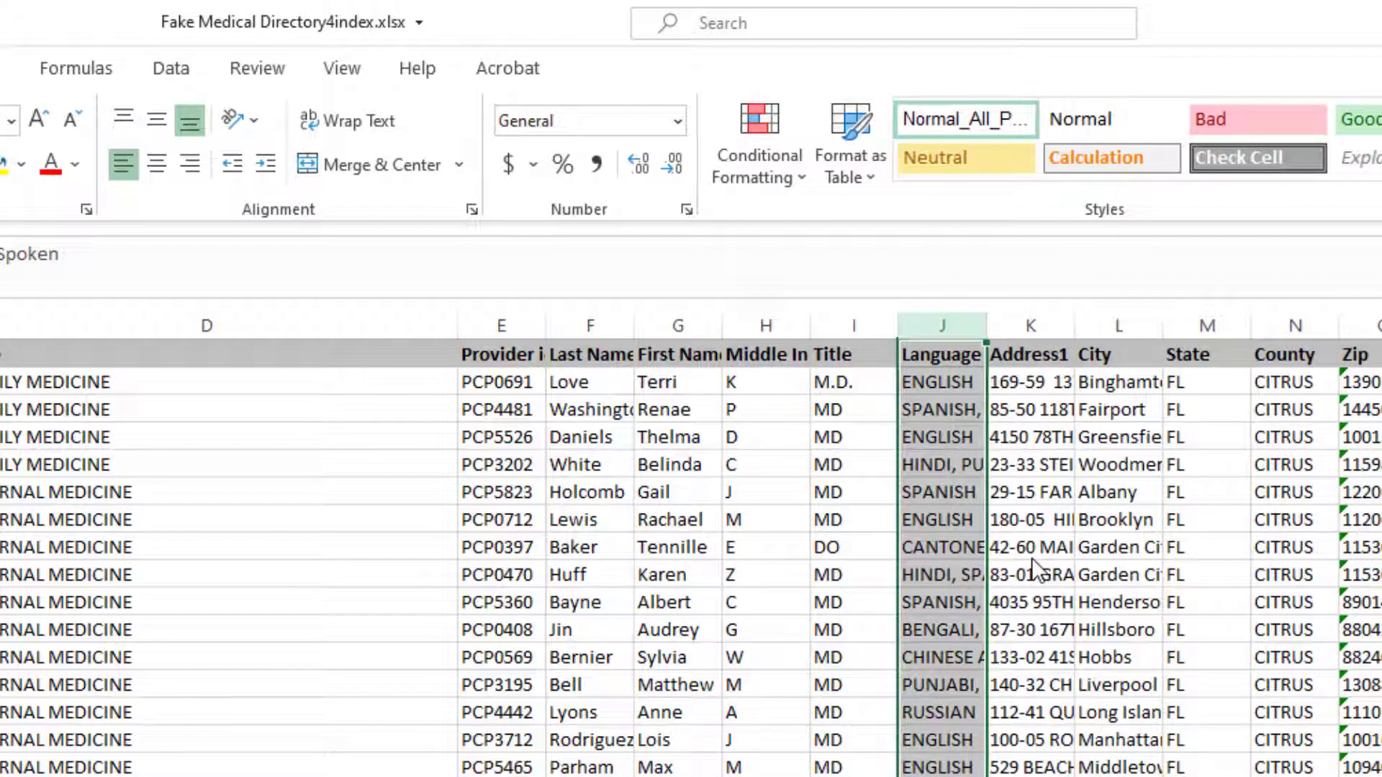
right_click(945, 319)
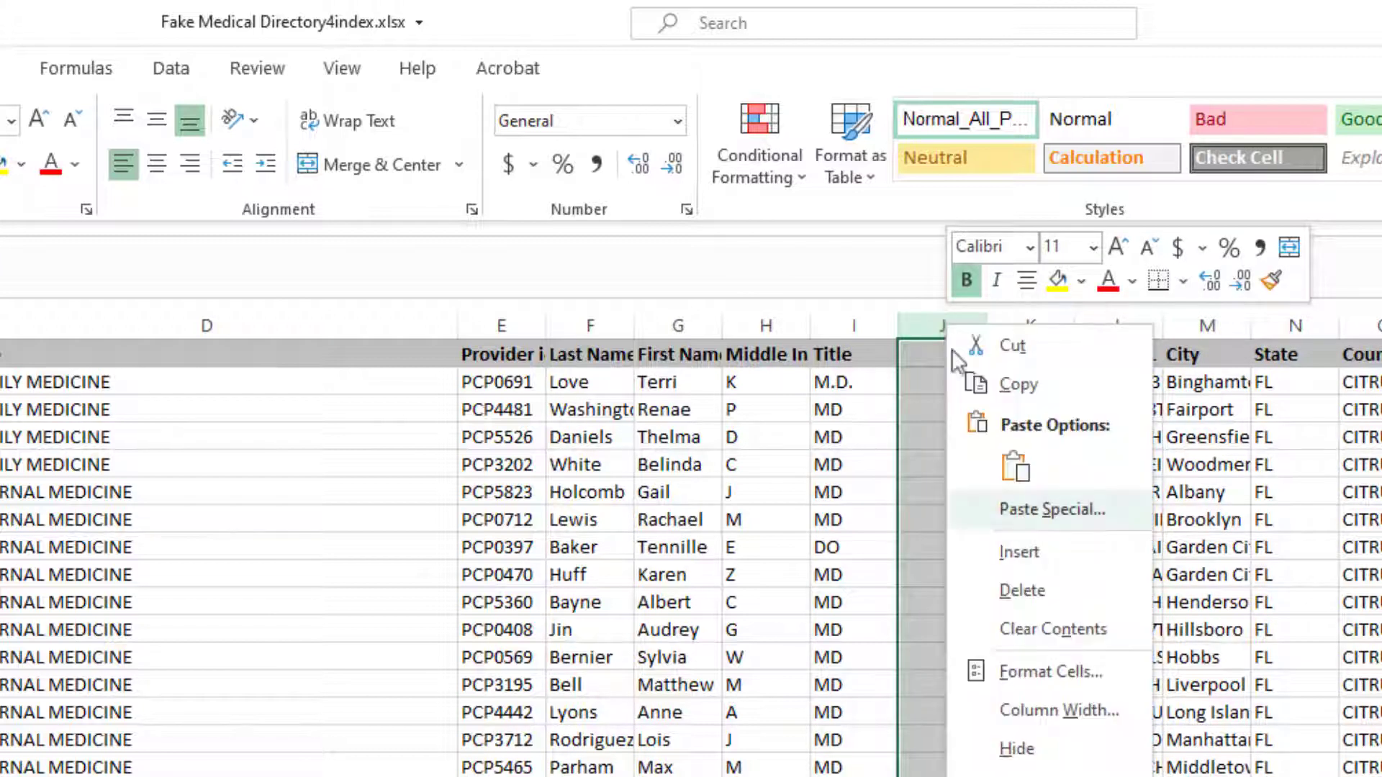
click(1013, 552)
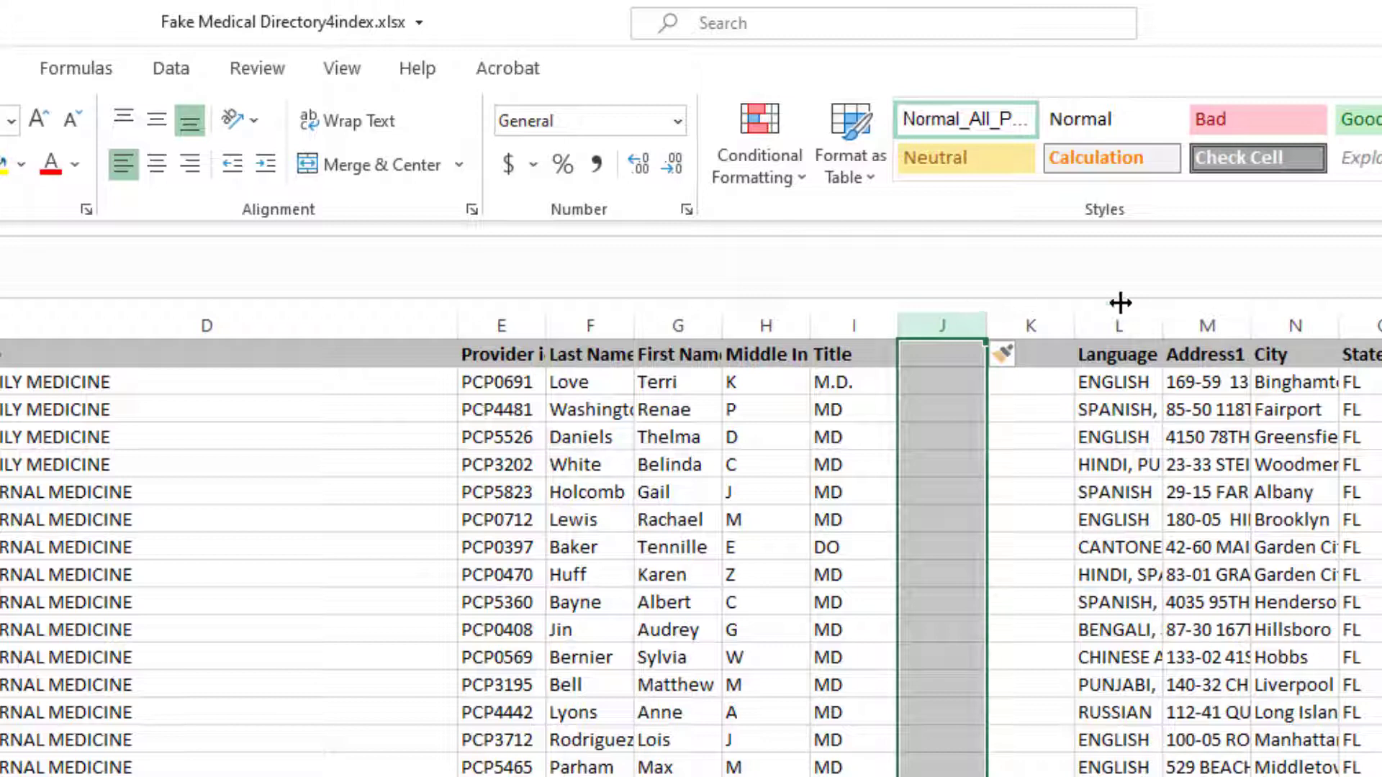
Widen the two new columns and enter the header "first first" in column J.
drag(996, 324, 1147, 324)
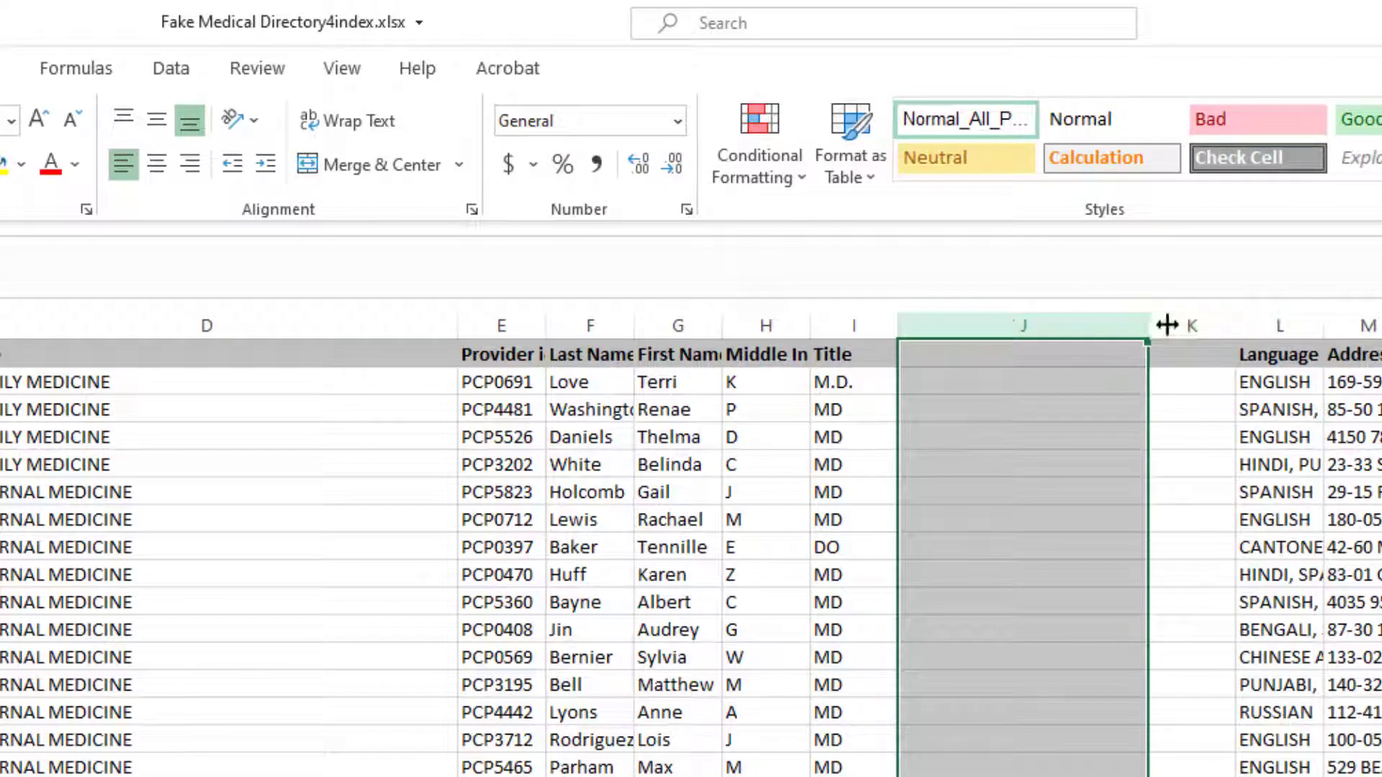
drag(1233, 324, 1381, 317)
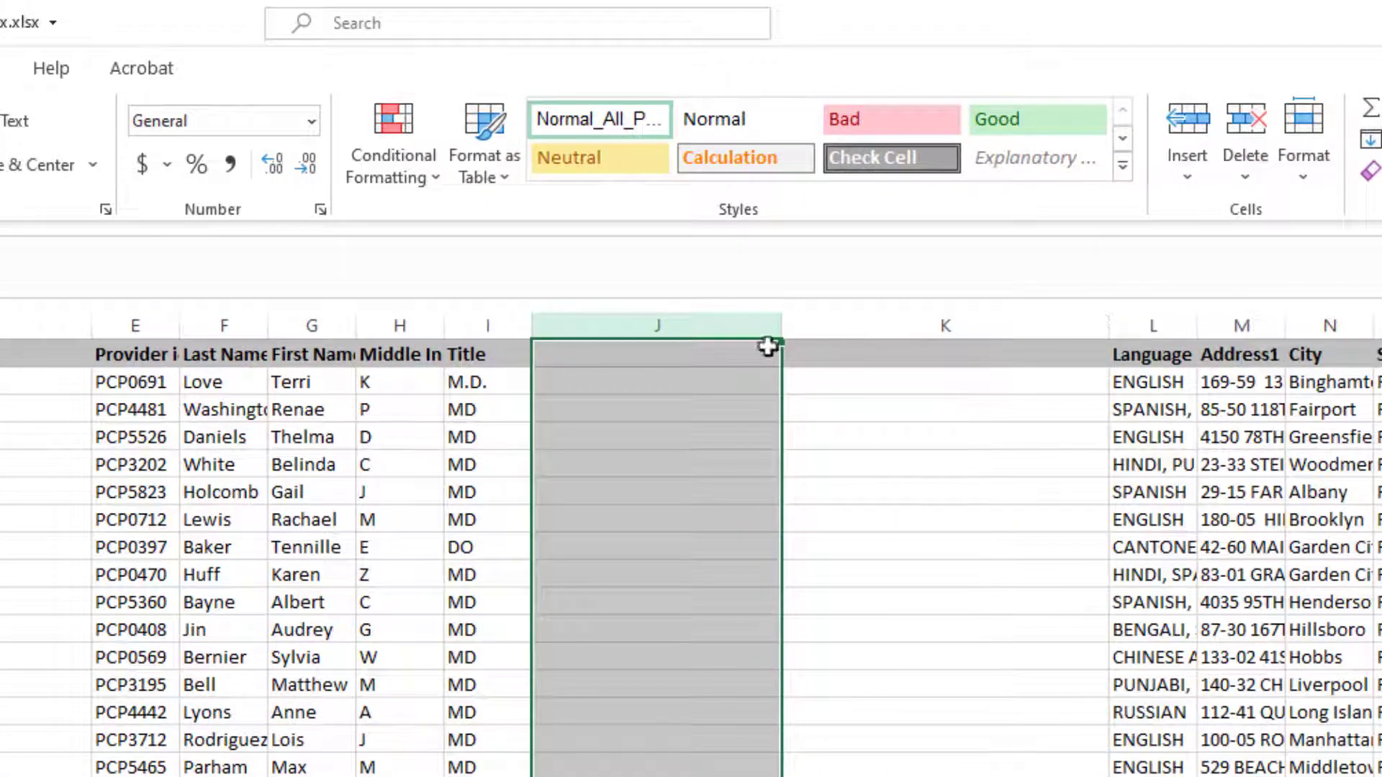
click(693, 352)
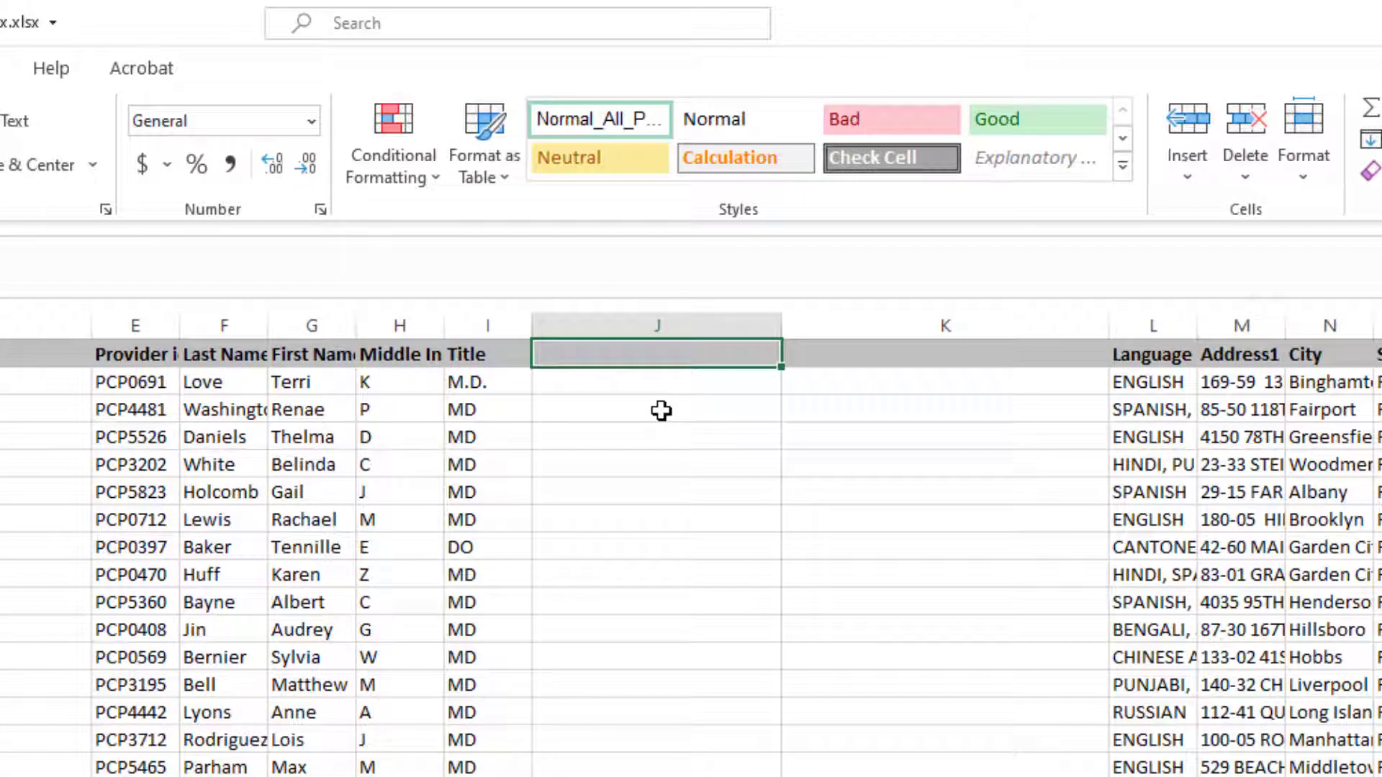
text(fir)
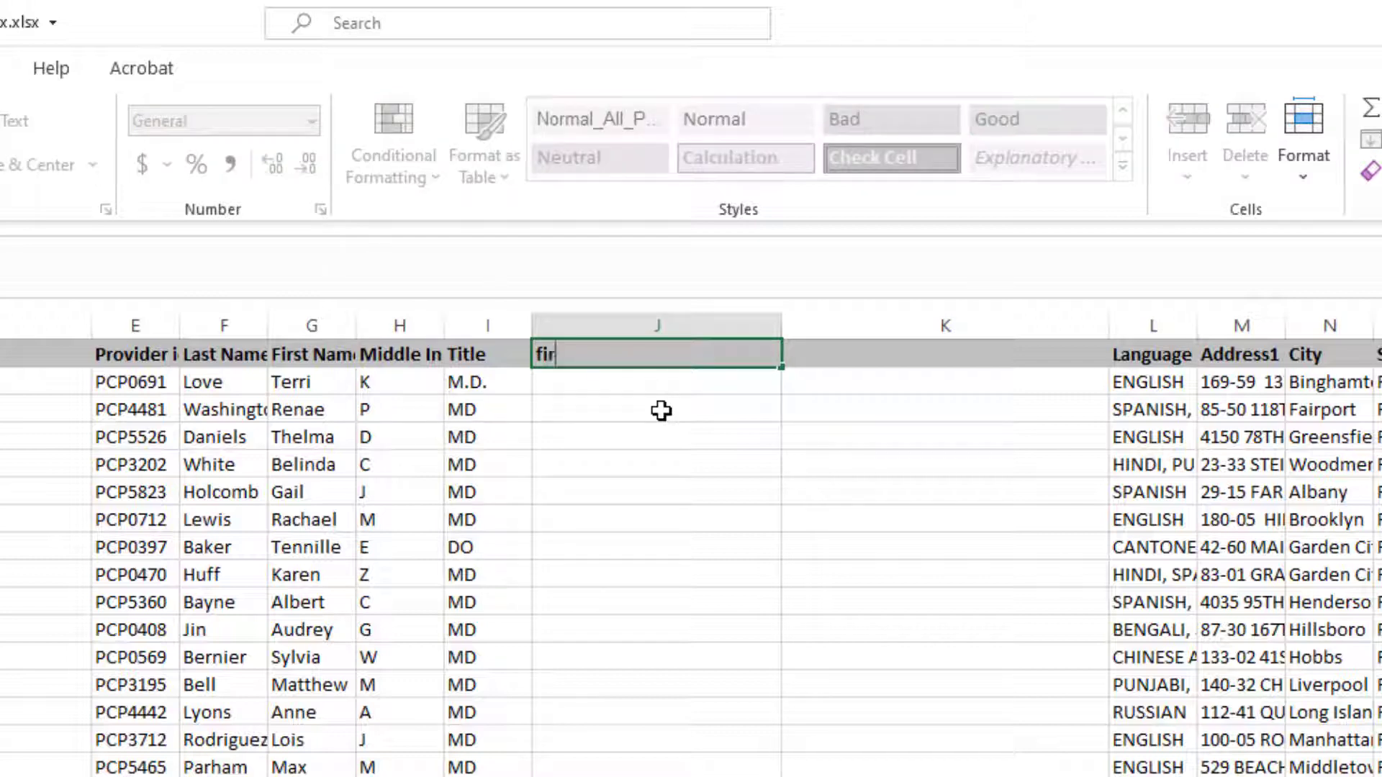
text(st first)
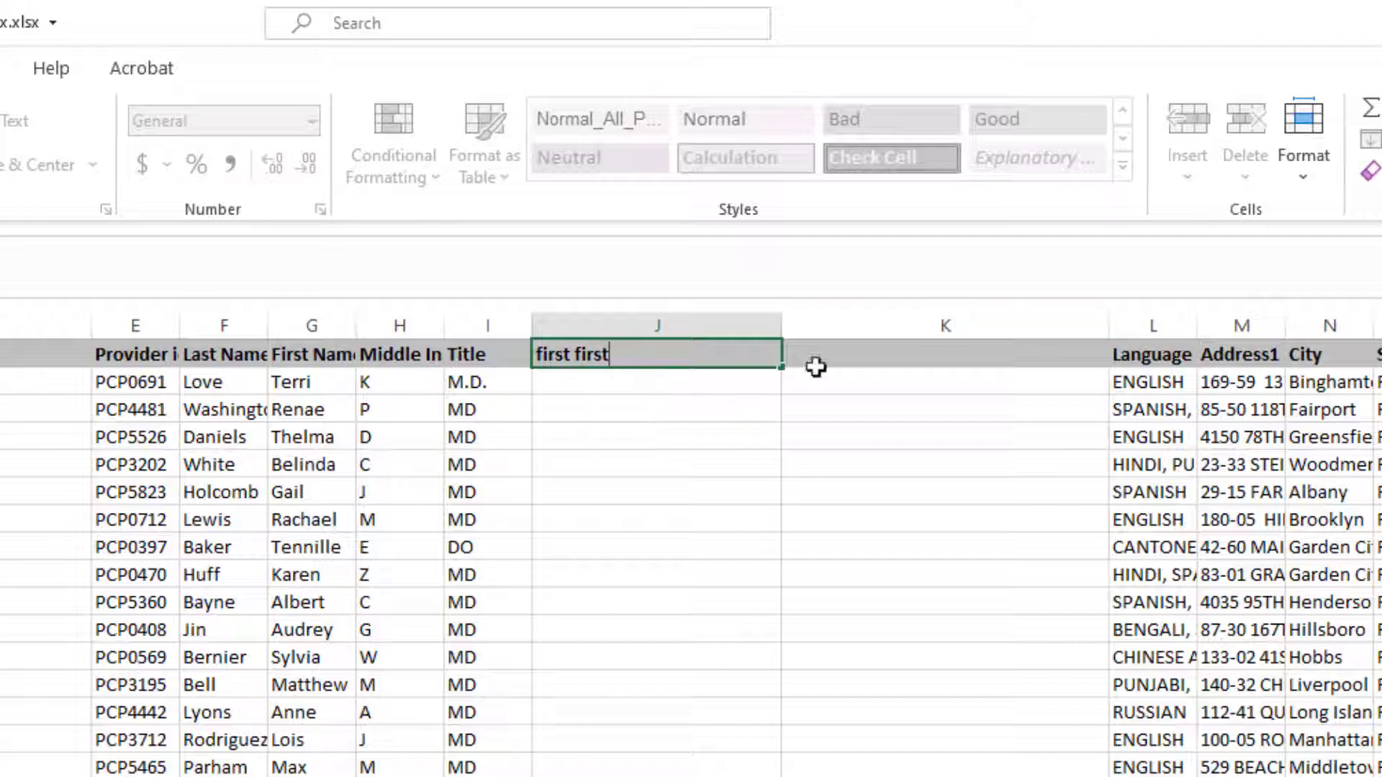
Enter the header "last fist" in column K.
click(836, 349)
text(la)
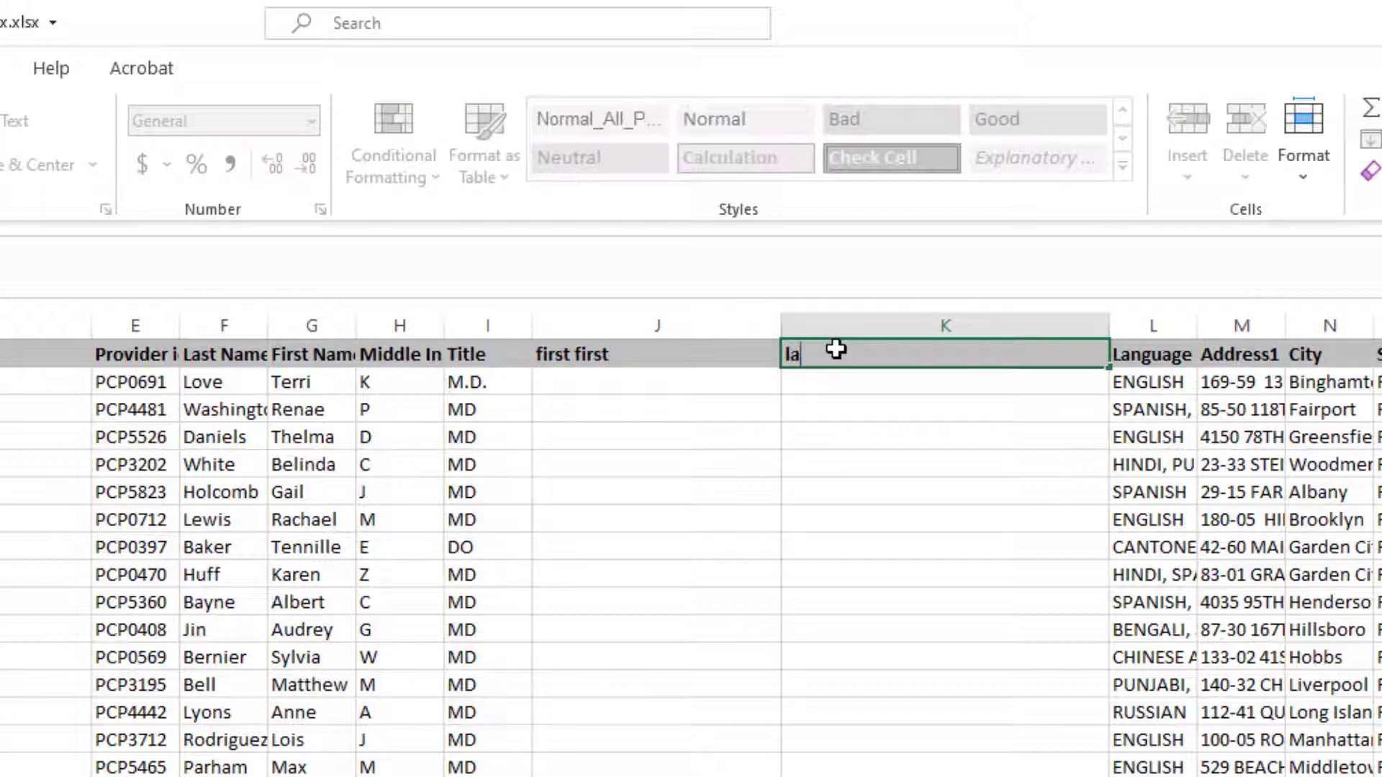
text(st fist)
Enter the formula =G2&" "&H2&" "&F2&" "&I2 in cell J2 to join first, middle, last name and title.
key(alt+Tab)
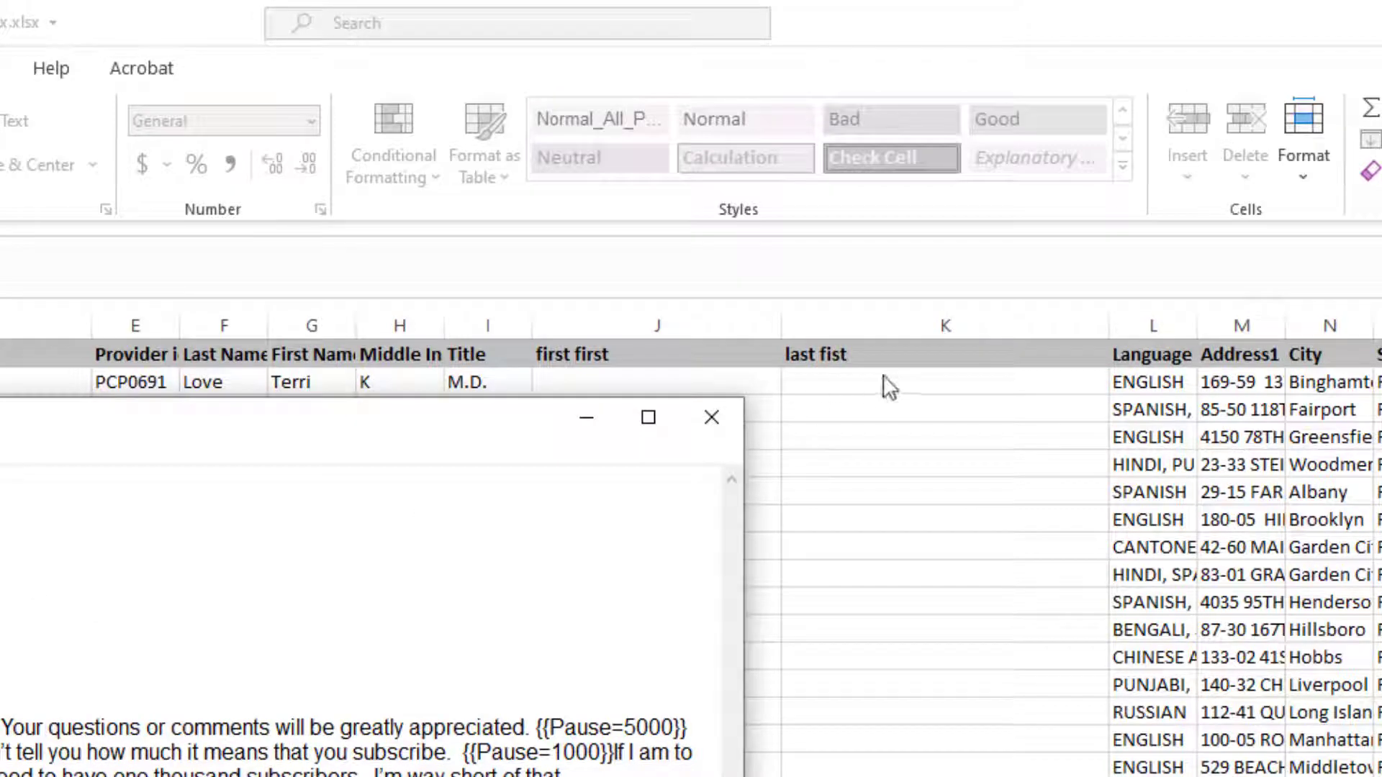
key(alt+Tab)
click(648, 383)
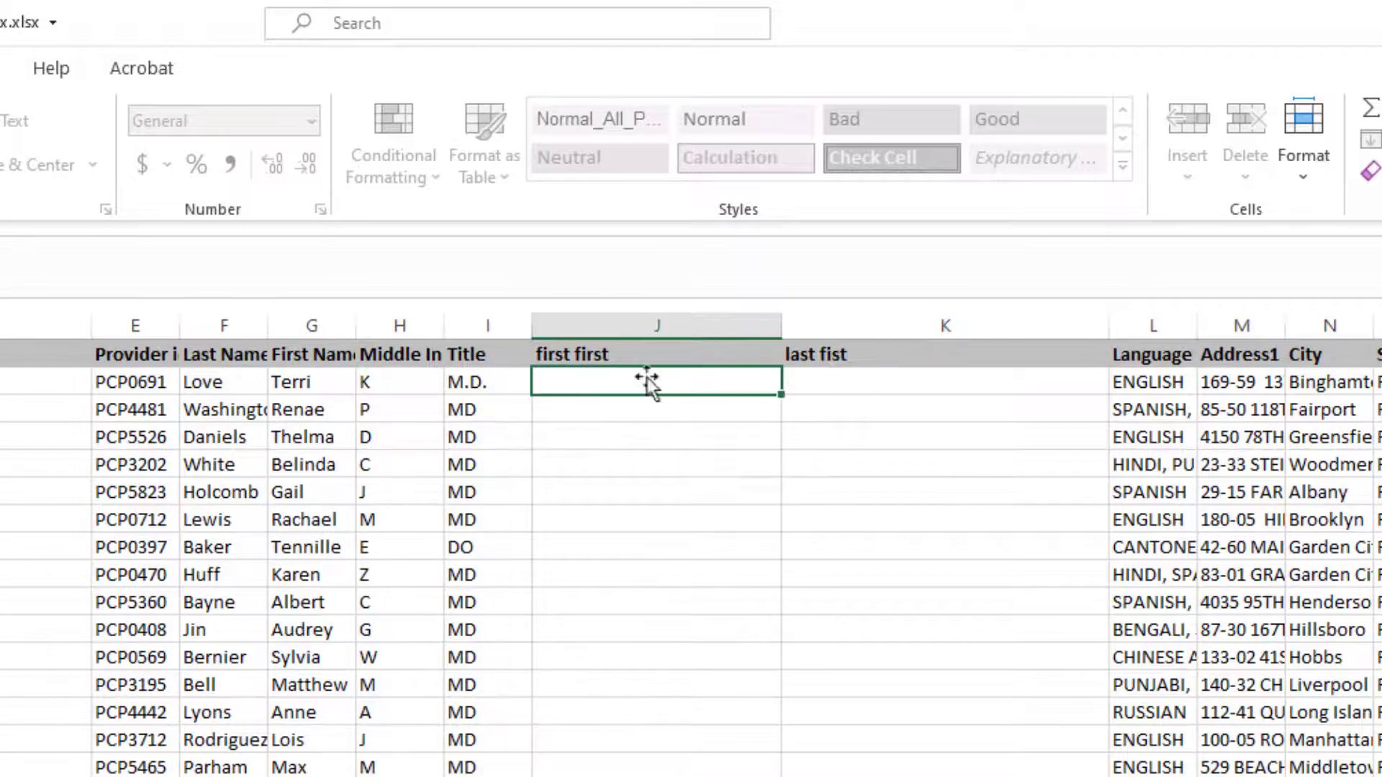
click(91, 240)
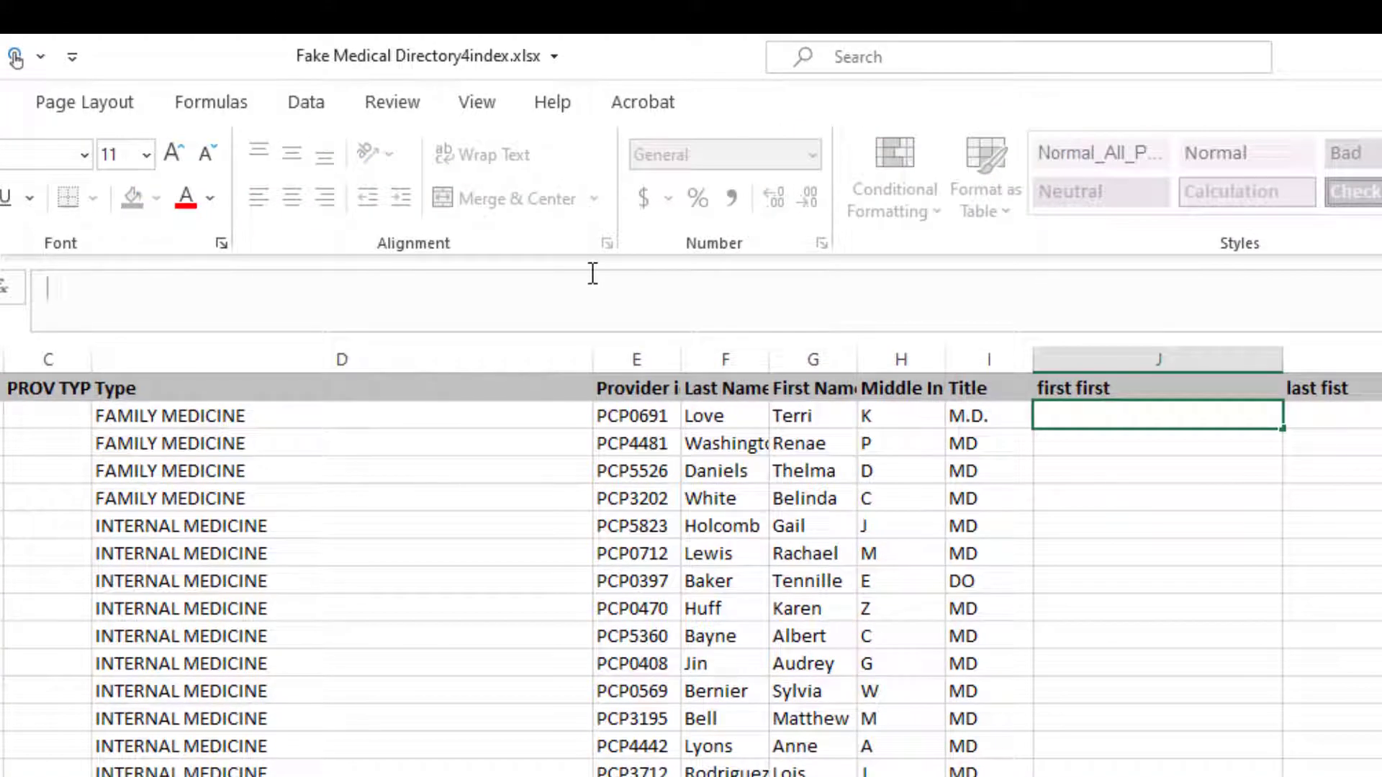
text(=G2&" "&H2&" "&F2&" "&I2)
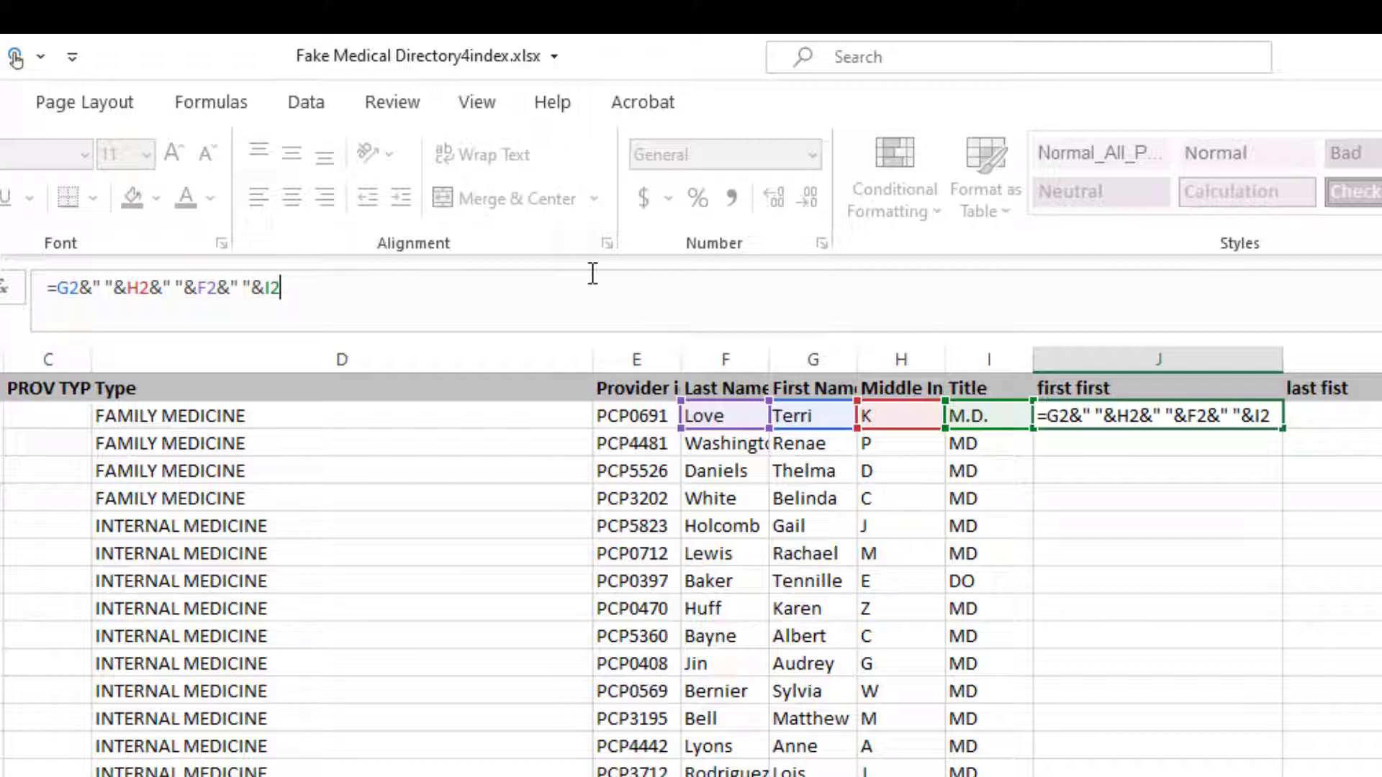
key(Return)
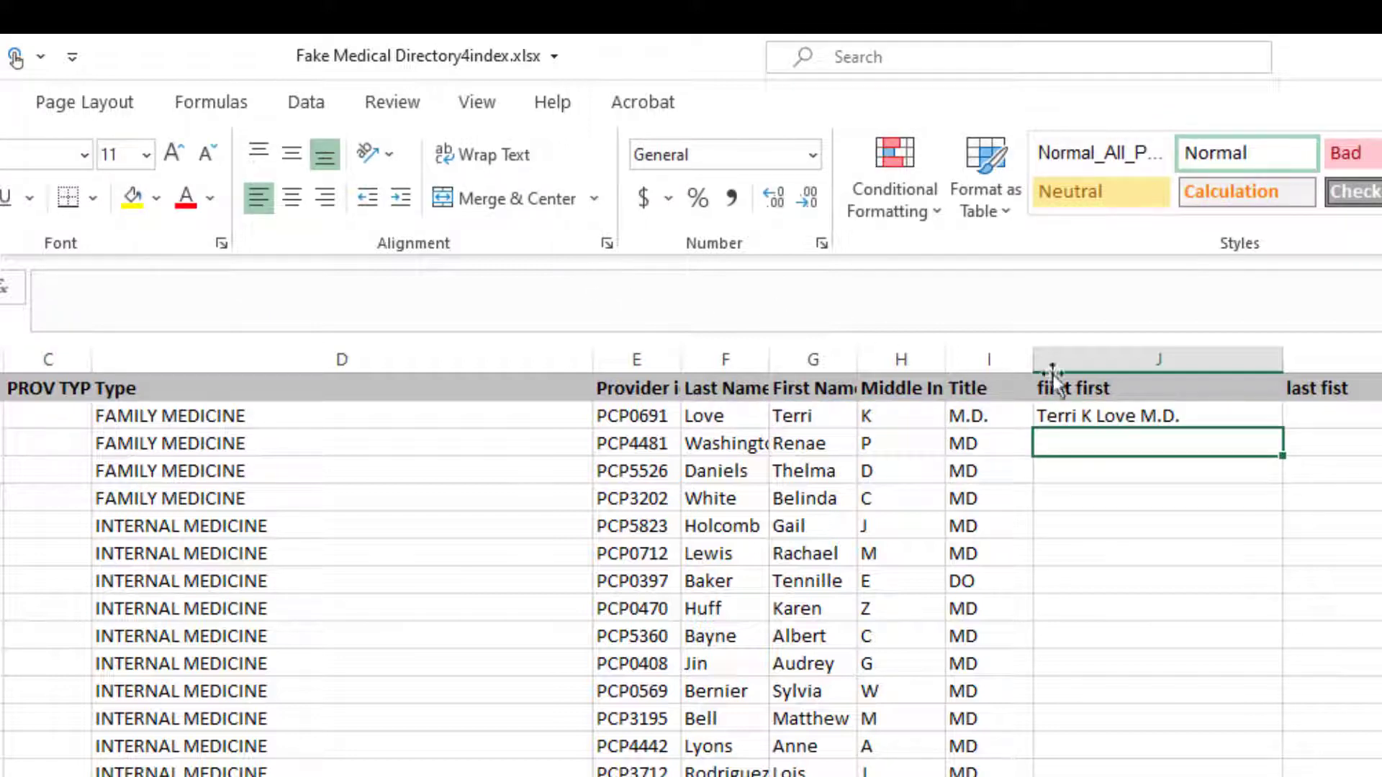
Fill the J2 formula down column J for every provider row.
click(1273, 424)
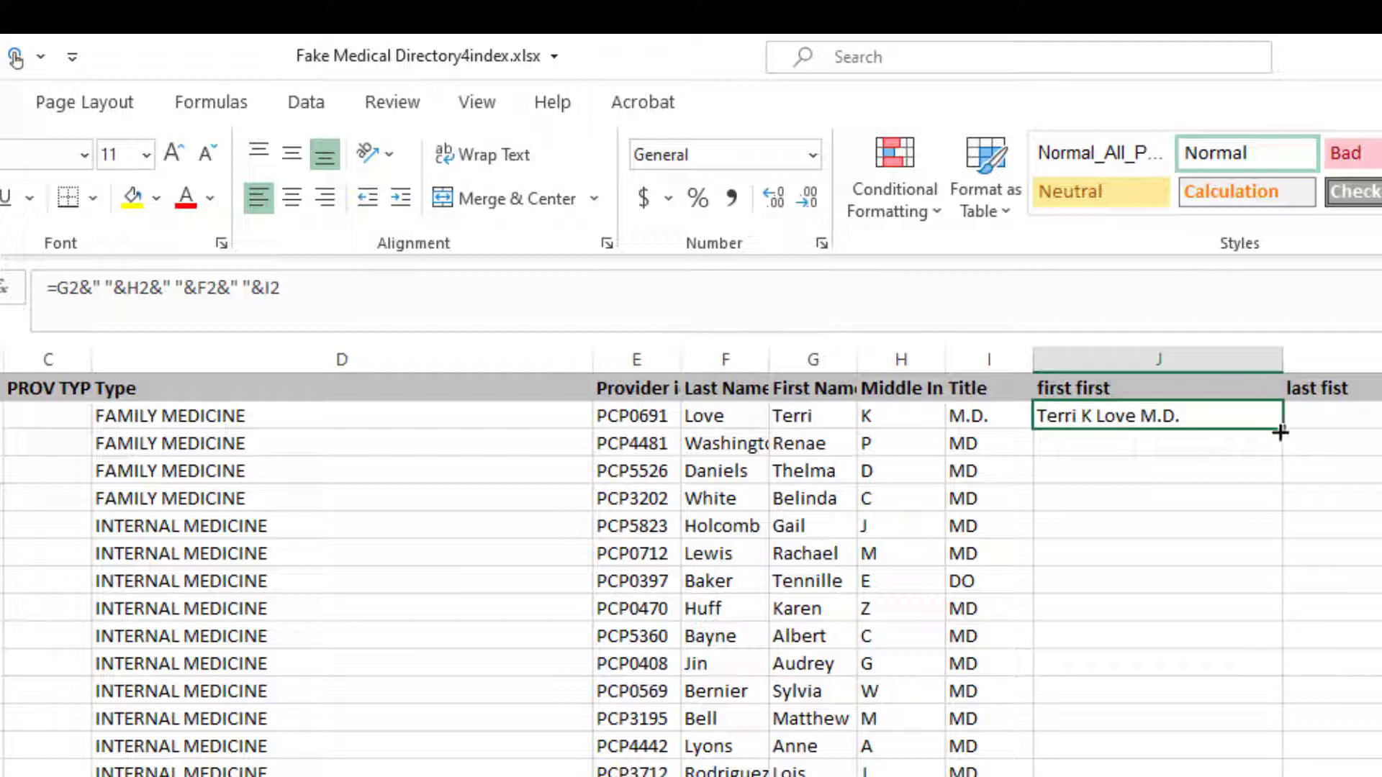
drag(1274, 432, 1274, 417)
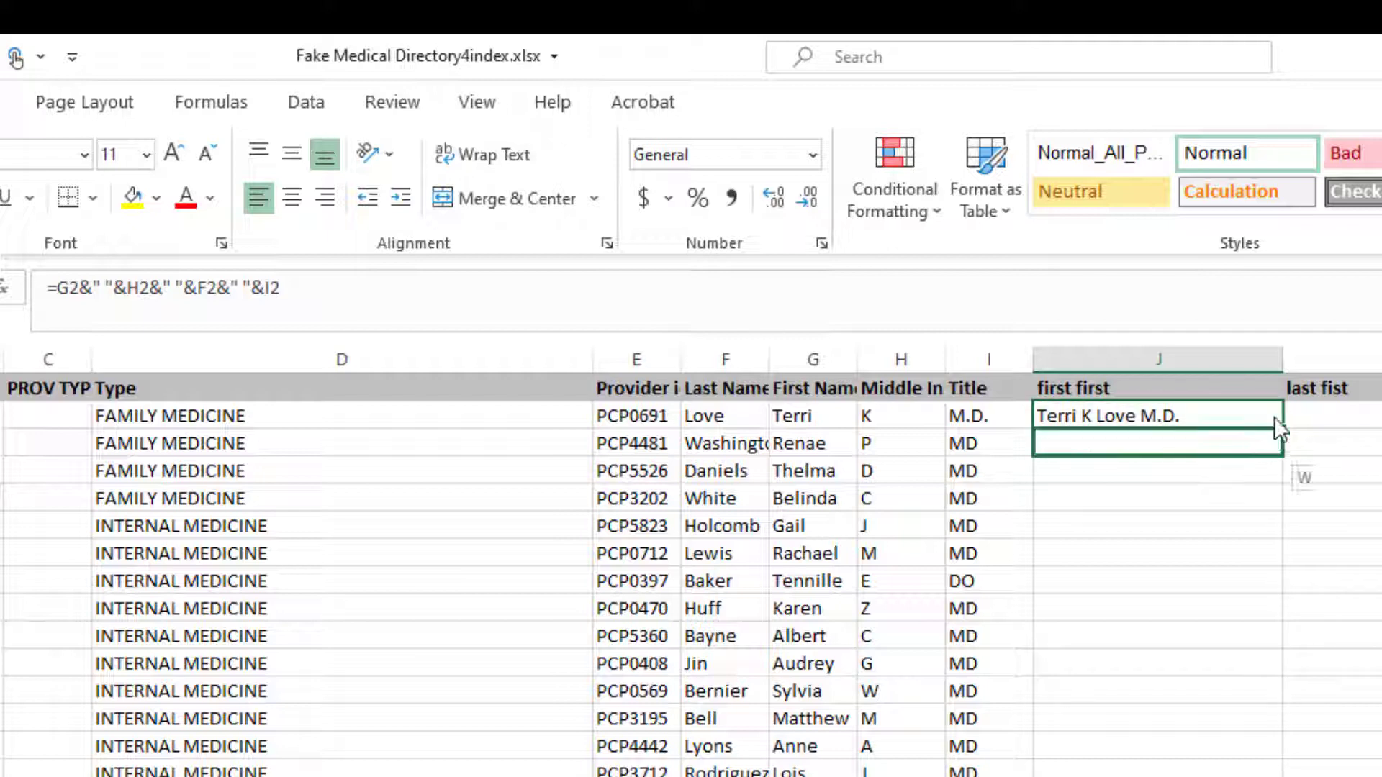
click(1309, 403)
drag(1258, 425, 1245, 438)
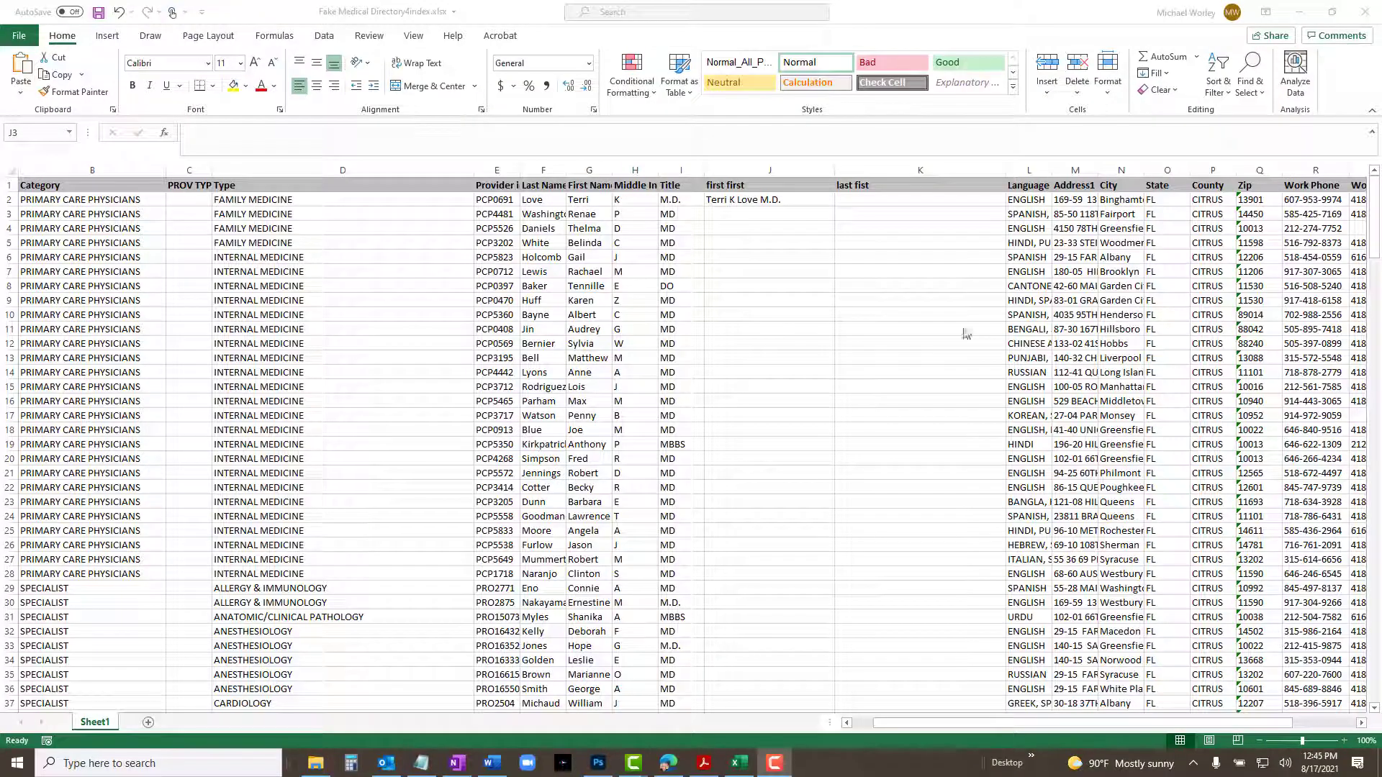
click(820, 199)
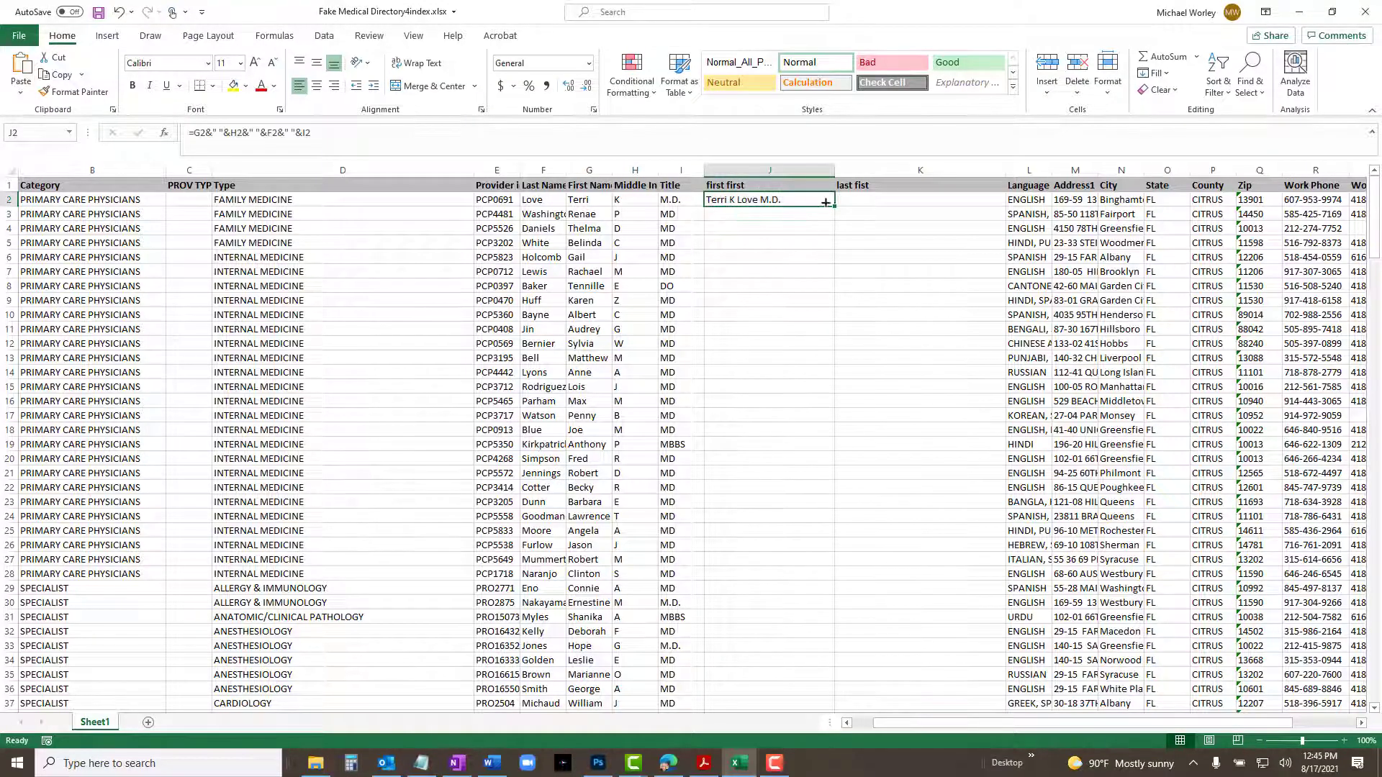
drag(833, 207, 825, 675)
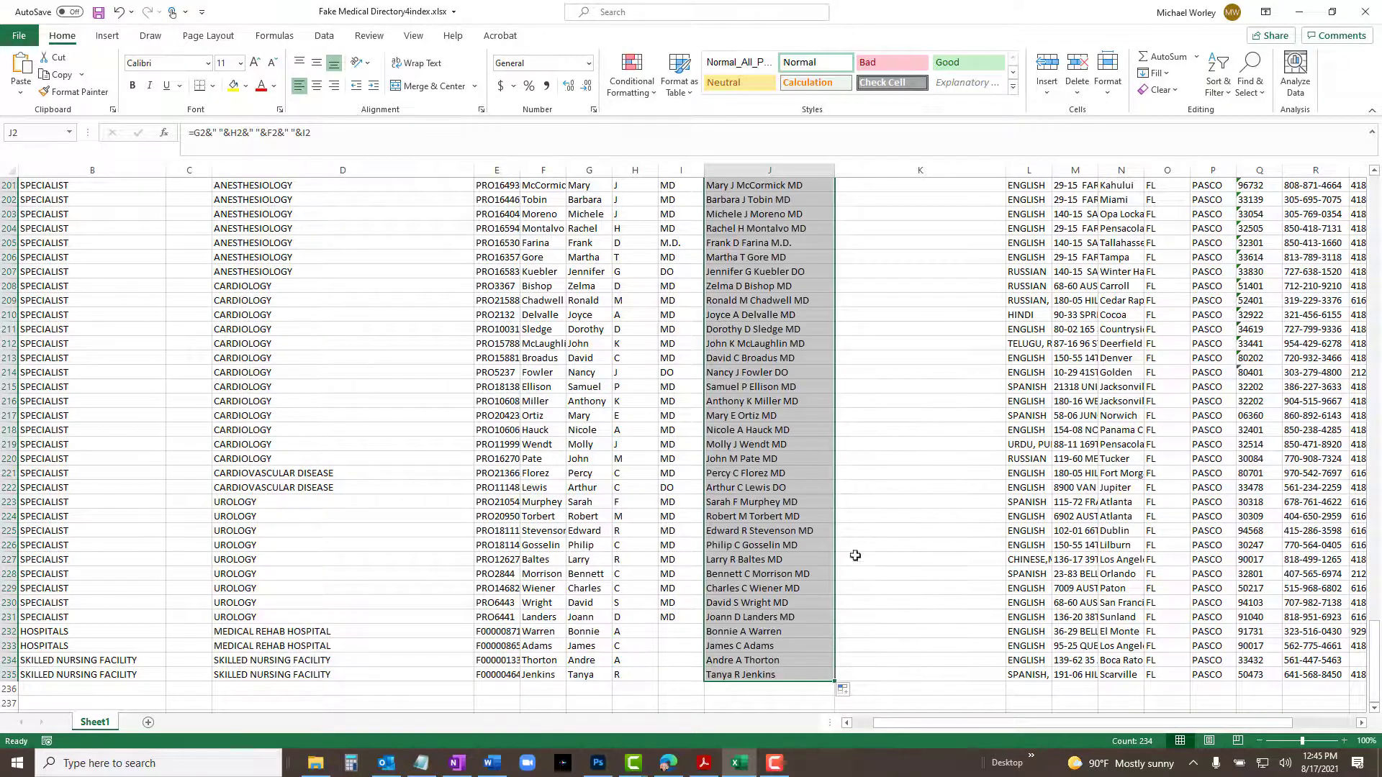
scroll(917, 304, up, 13)
scroll(918, 303, up, 14)
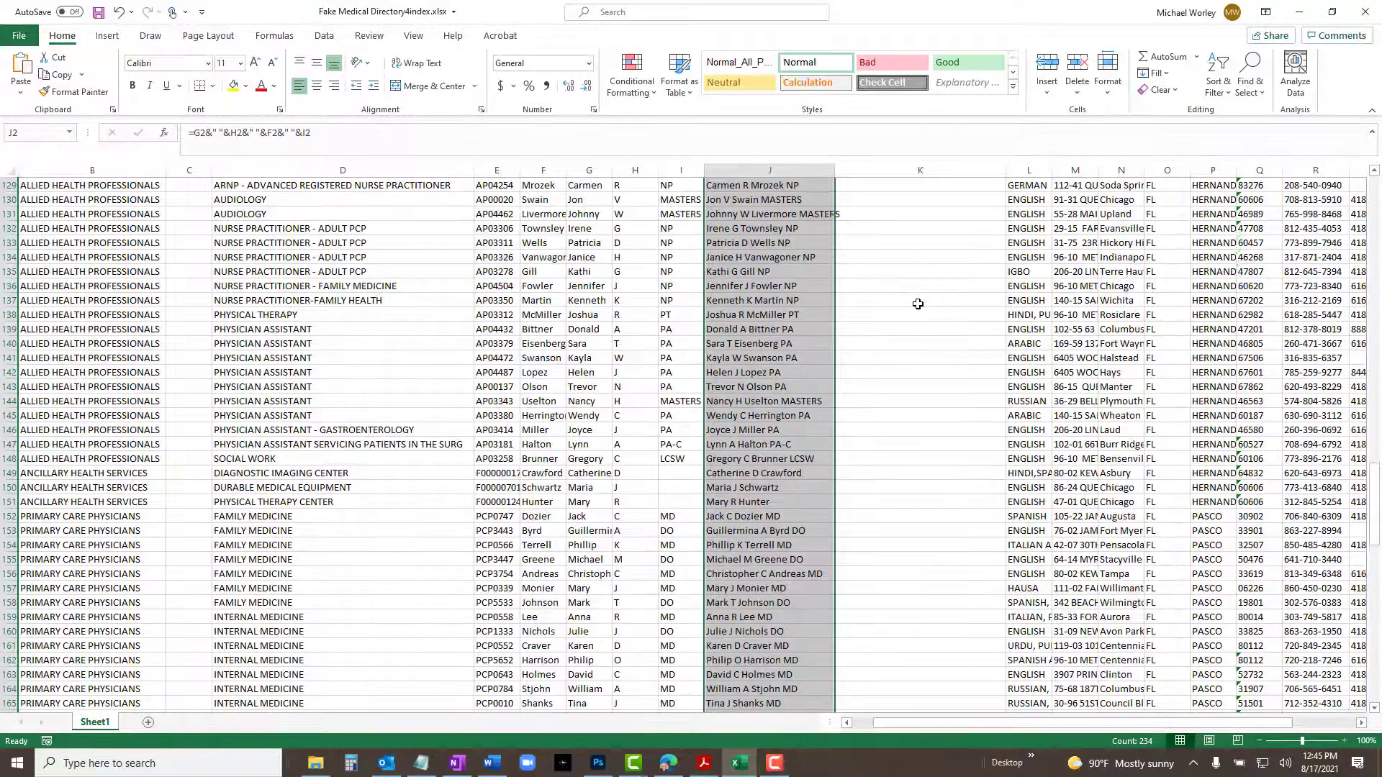
scroll(942, 255, up, 15)
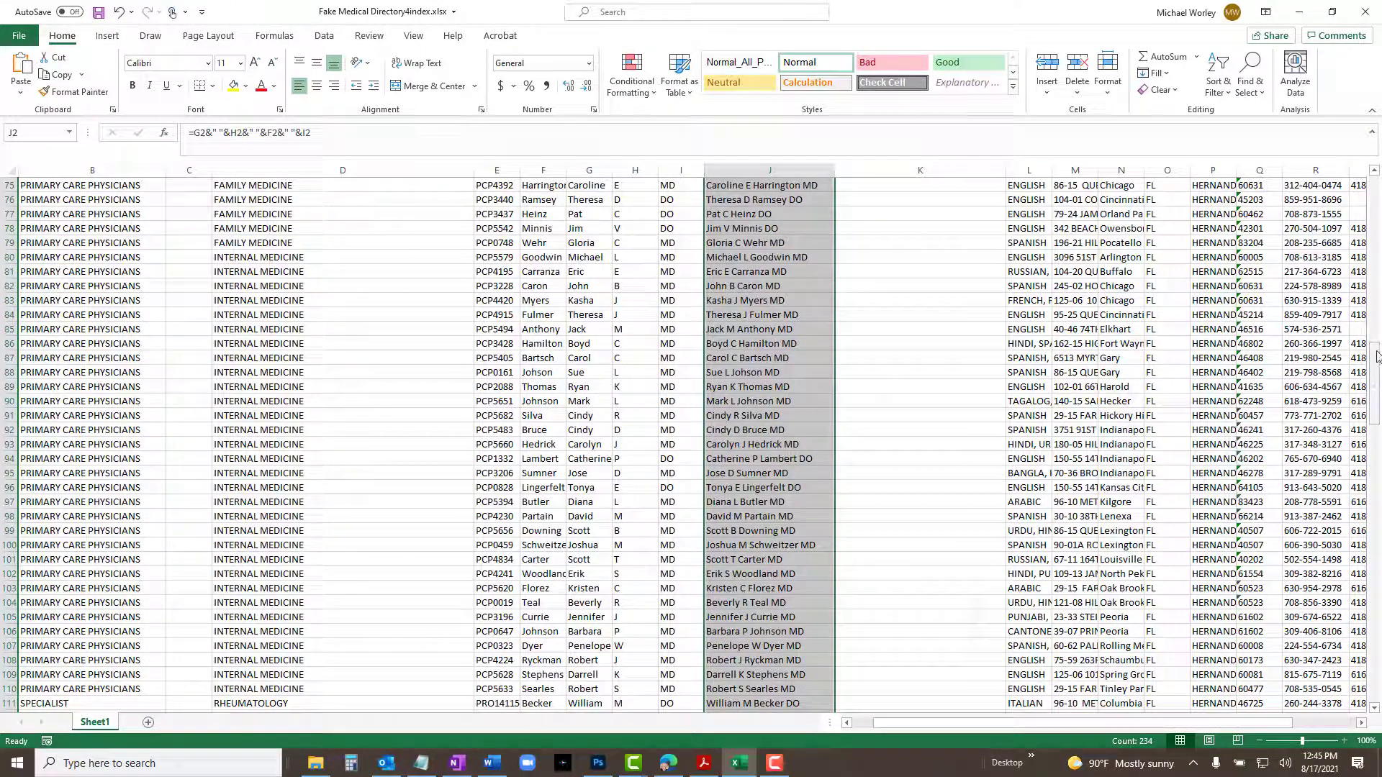
click(1378, 194)
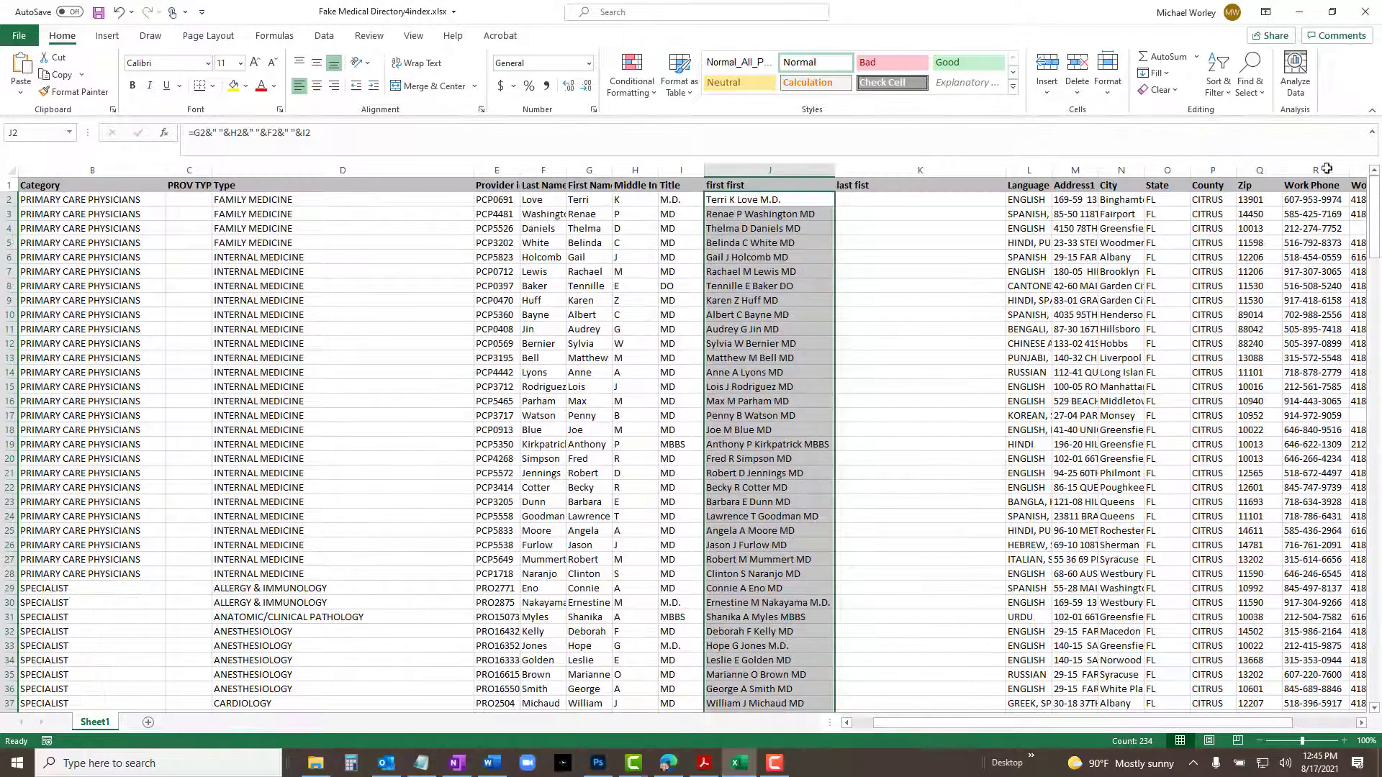
Enter the formula =F2&", "&G2&" "&H2&", "&I2 in cell K2 for last-name-first listing.
click(982, 201)
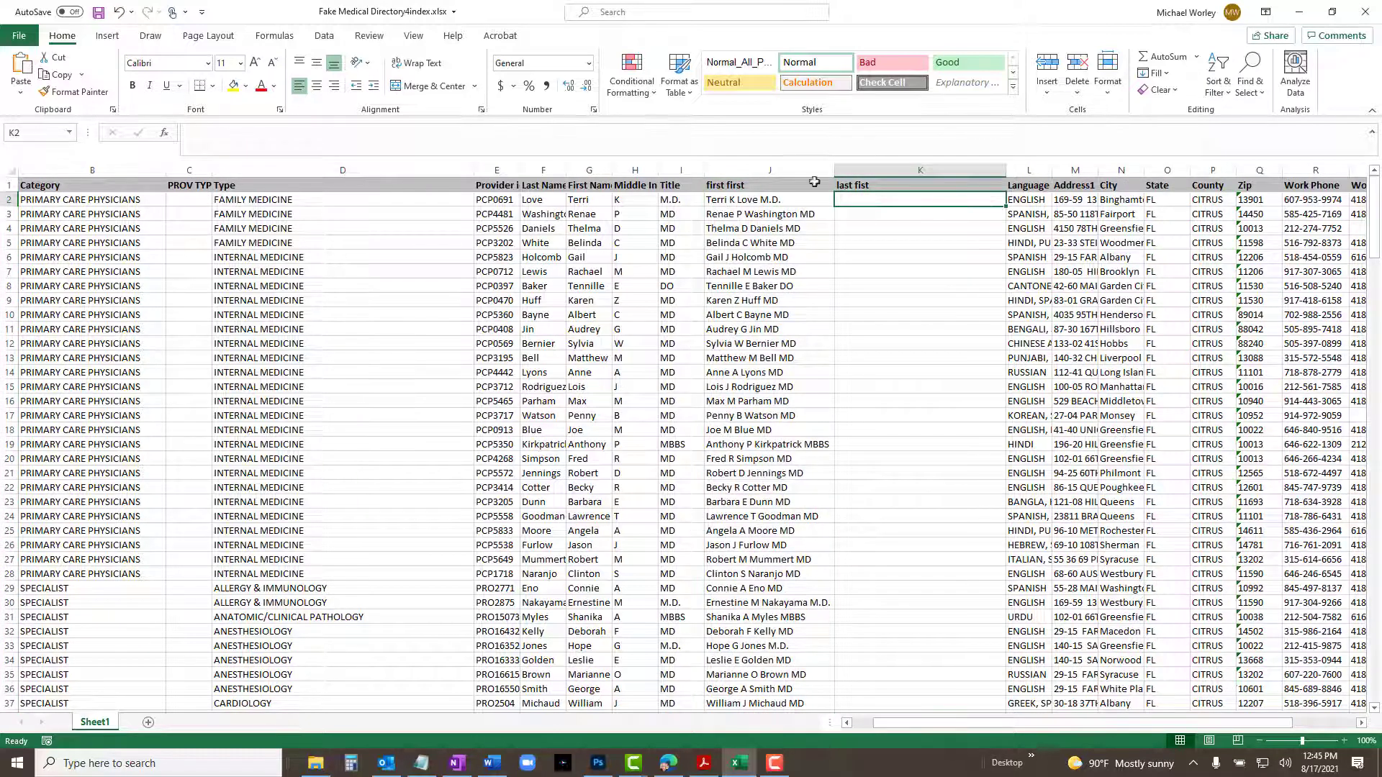
click(460, 141)
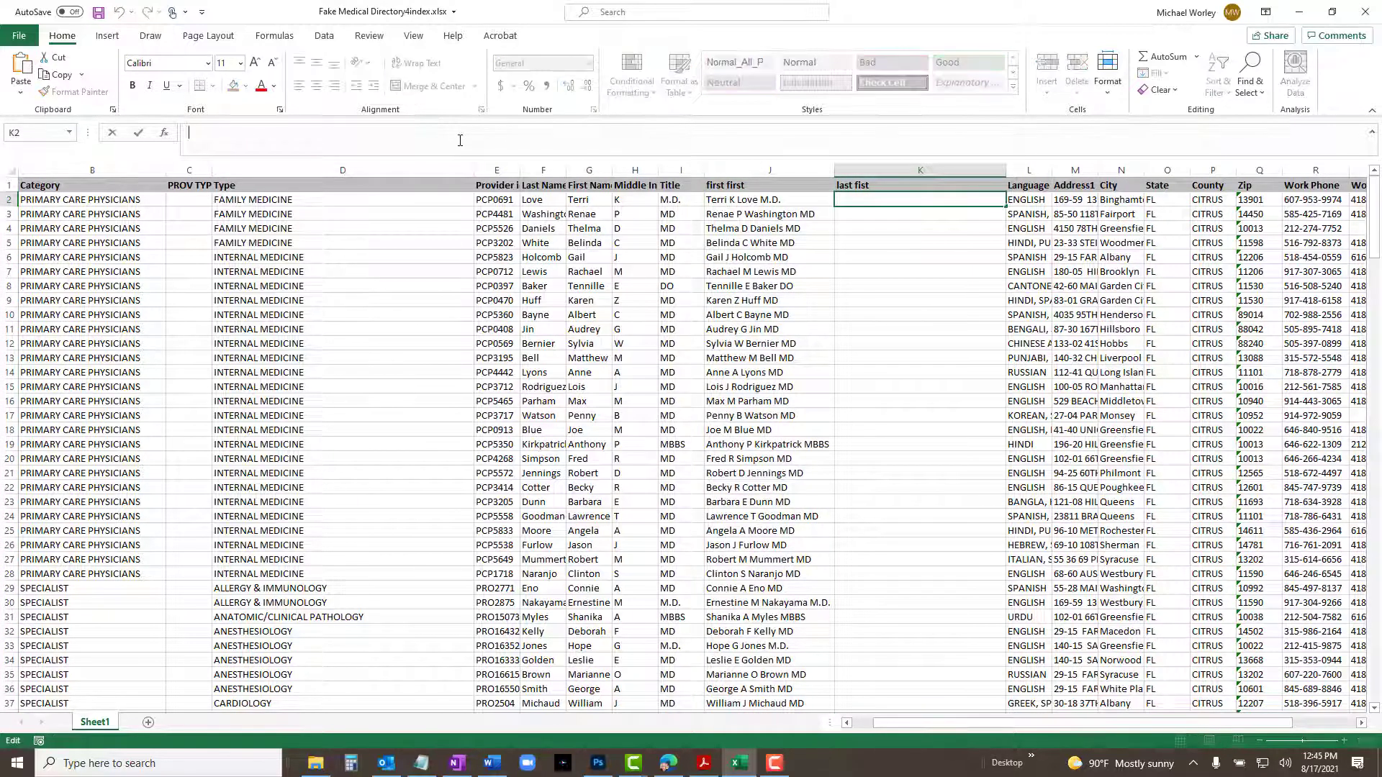
text(=F2&", "&G2&" "&H2&",  "&I2)
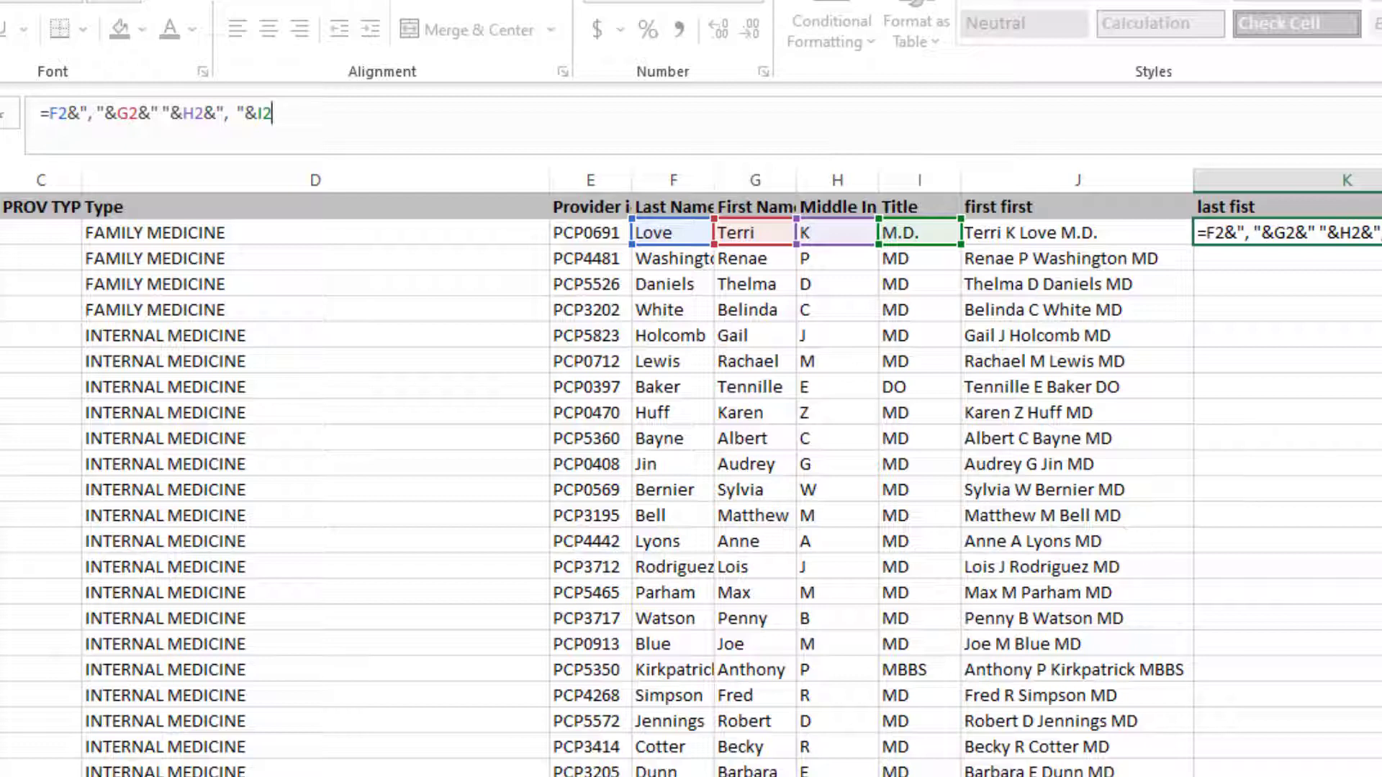
key(Return)
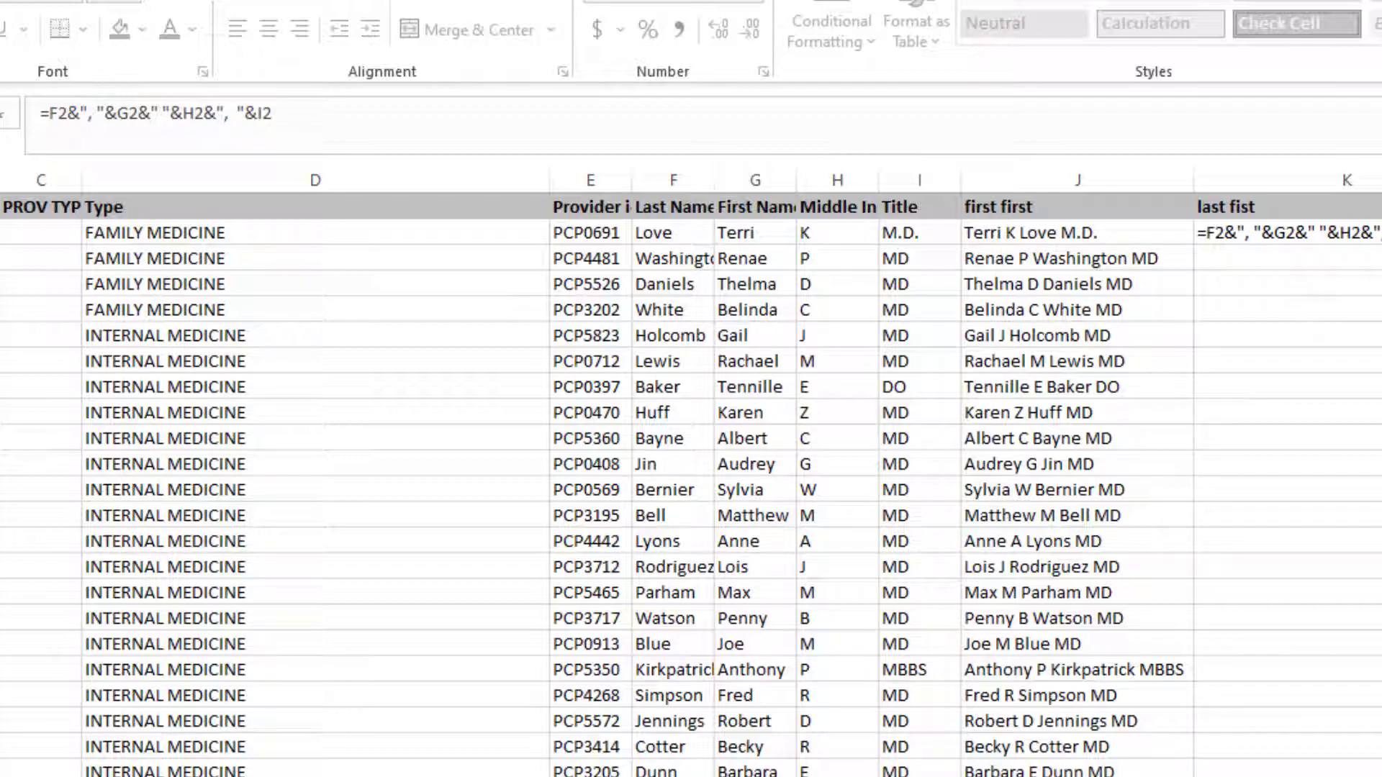
click(422, 116)
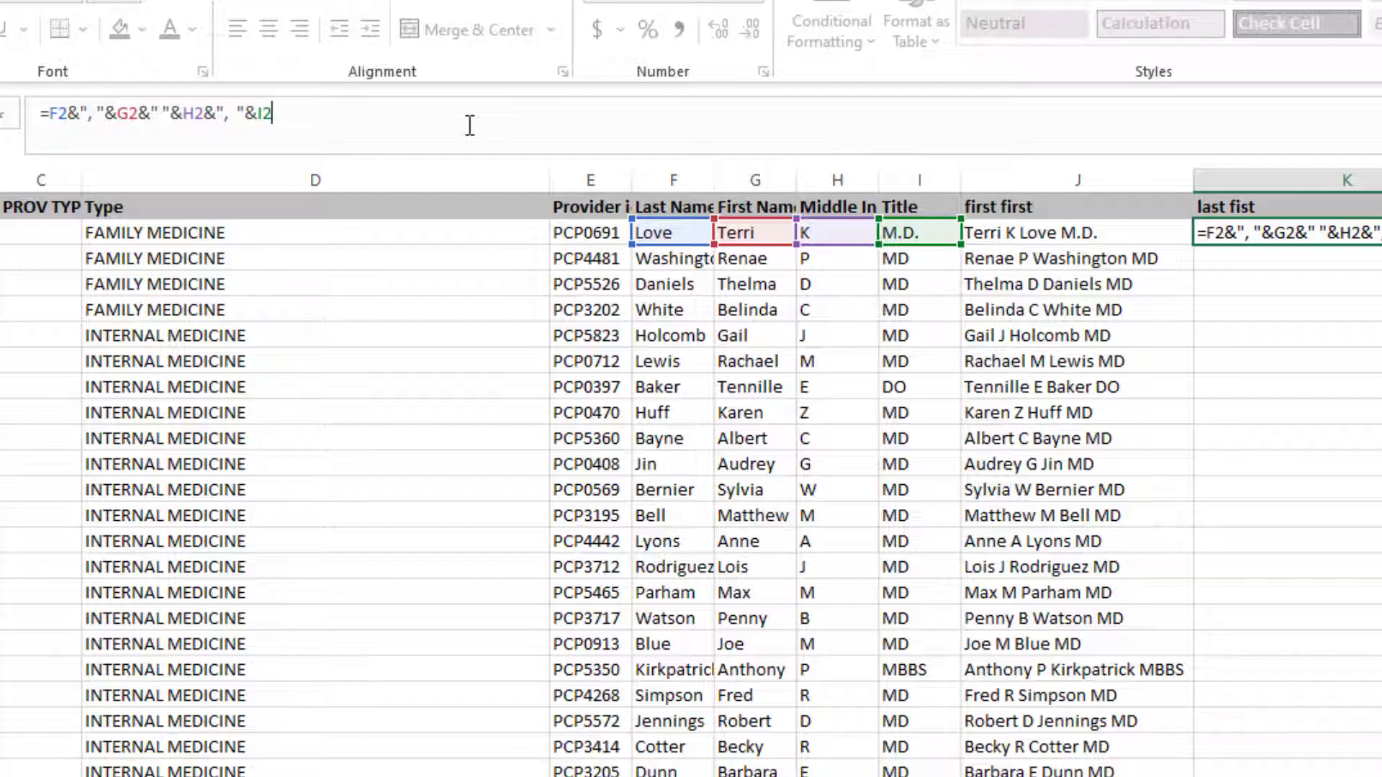
key(Return)
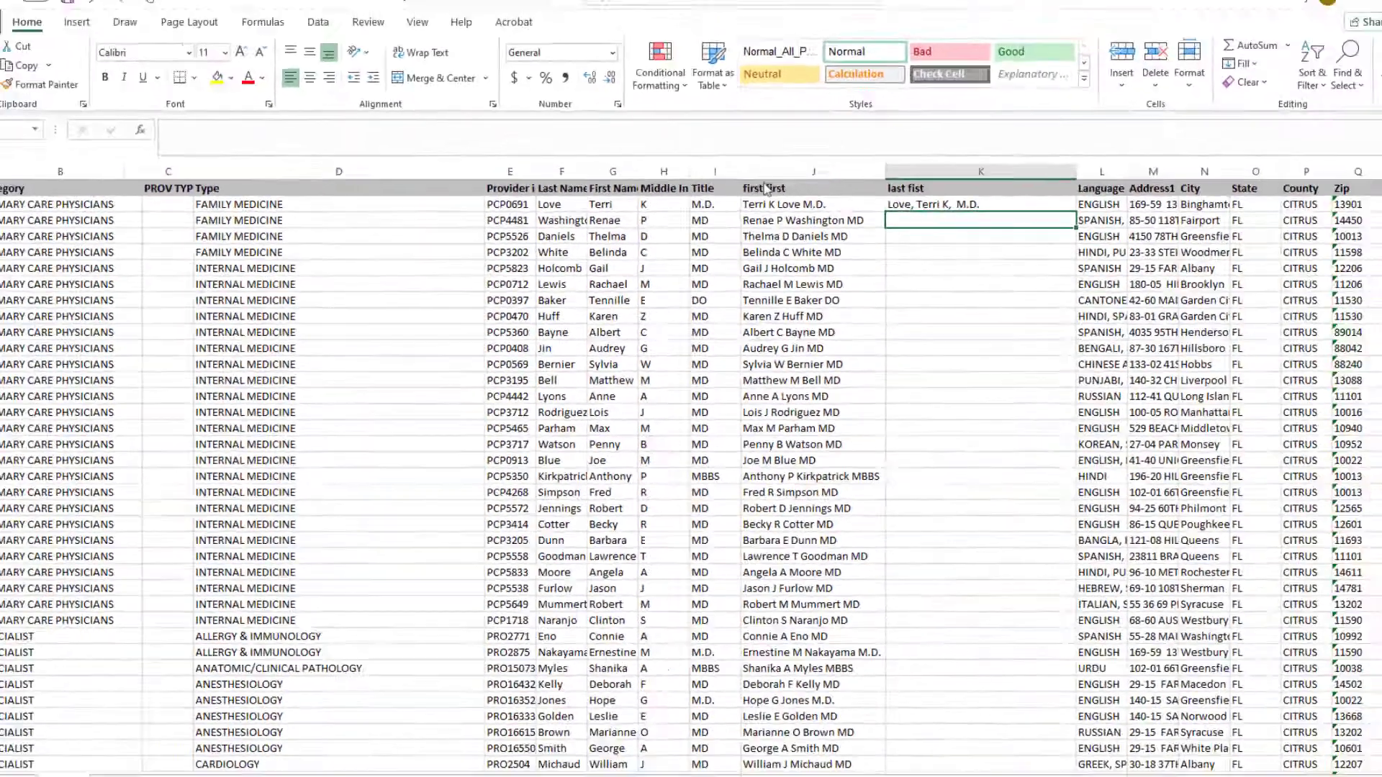
Fill the K2 formula down column K through the last provider row.
key(Up)
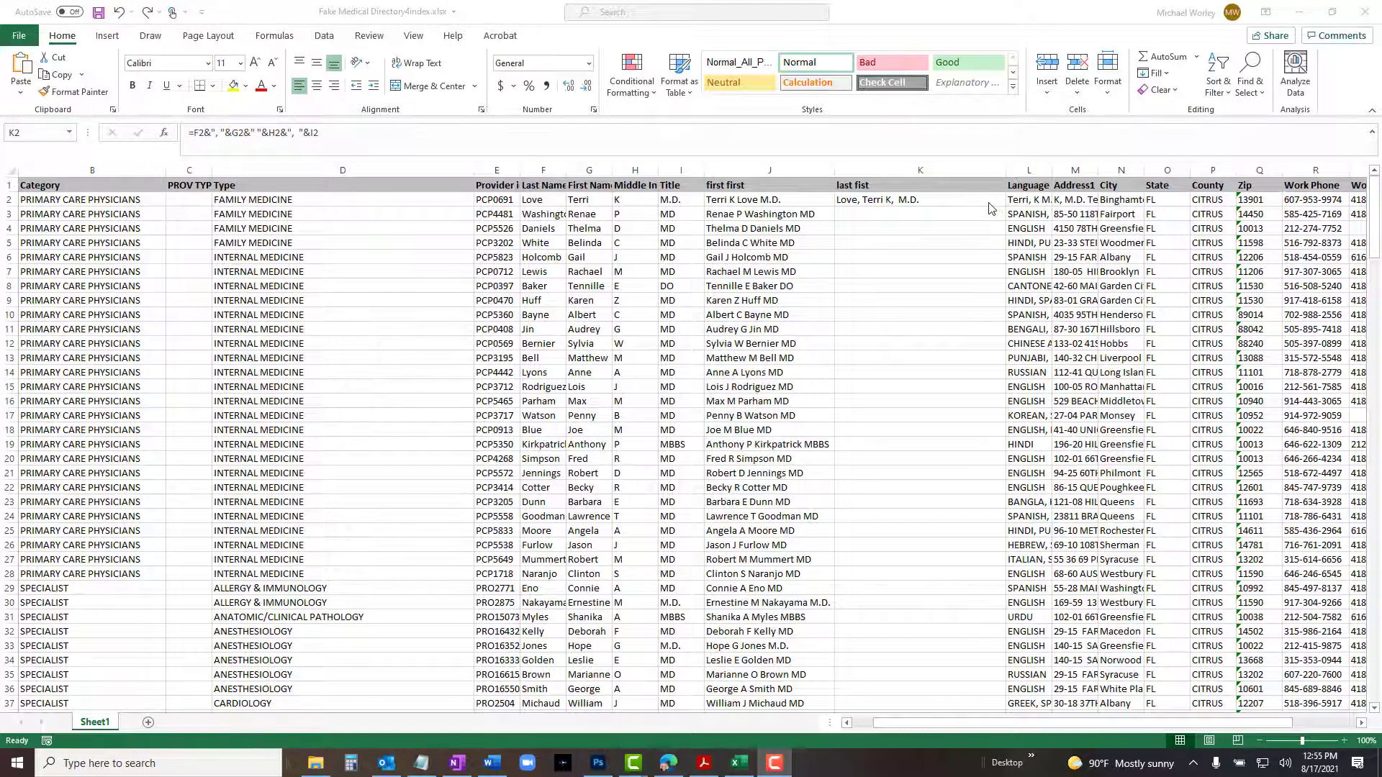
click(989, 206)
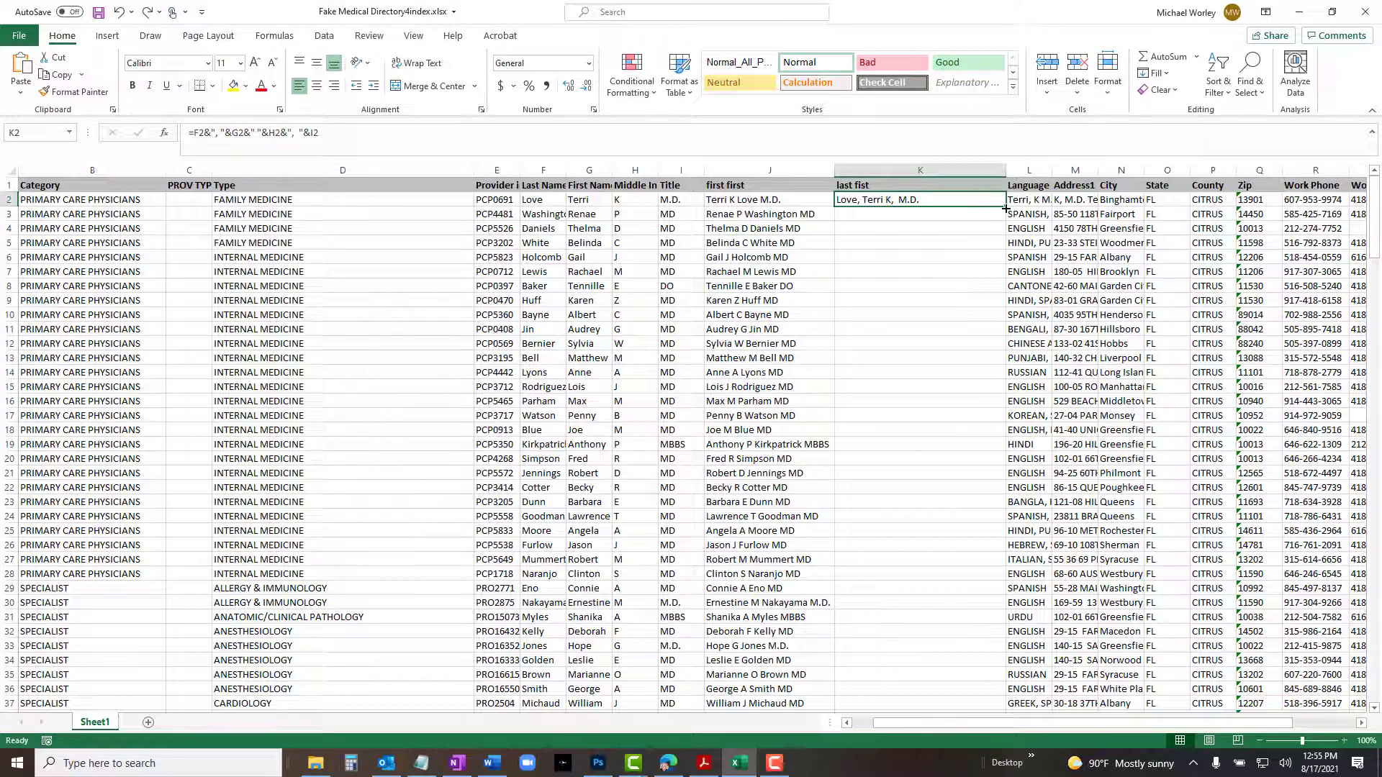
drag(1005, 207, 944, 506)
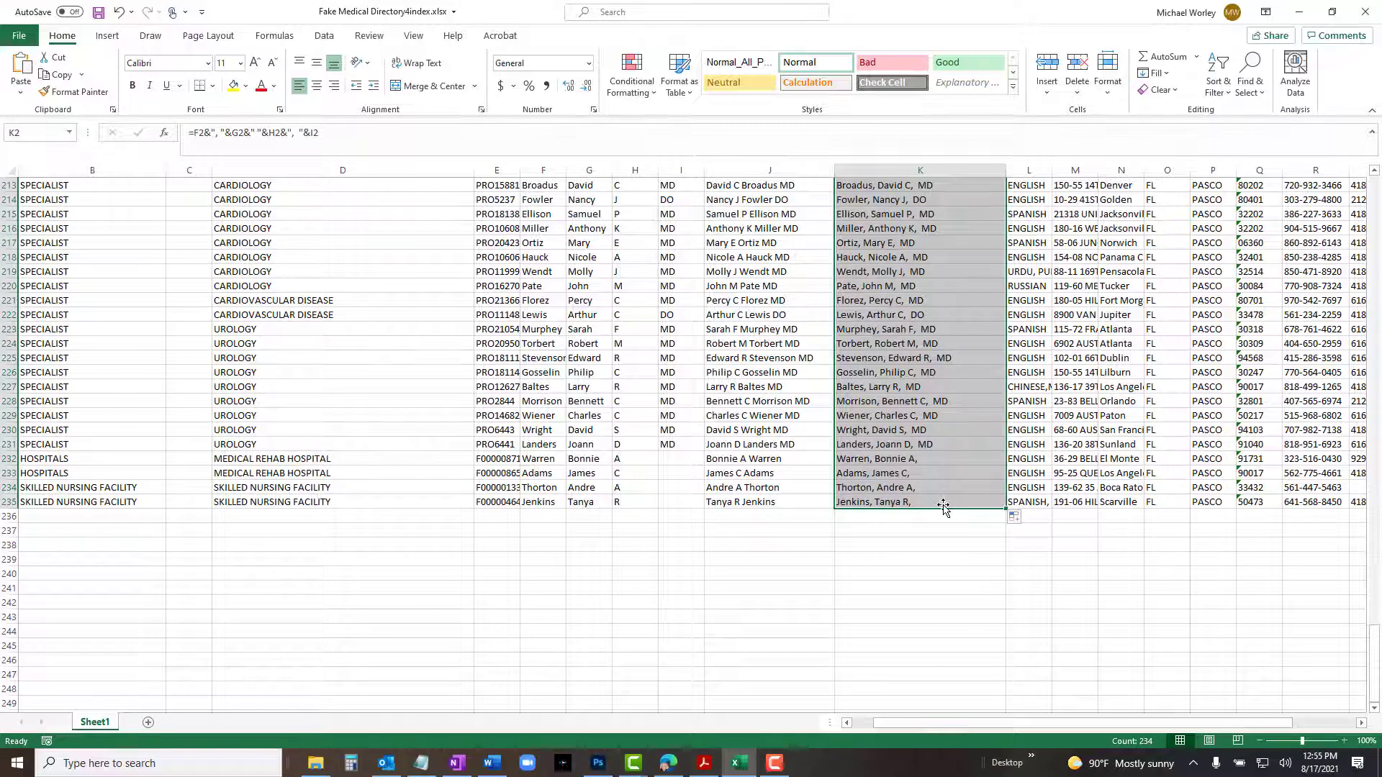
Copy the filled J and K name columns for all provider rows.
key(shift+Left)
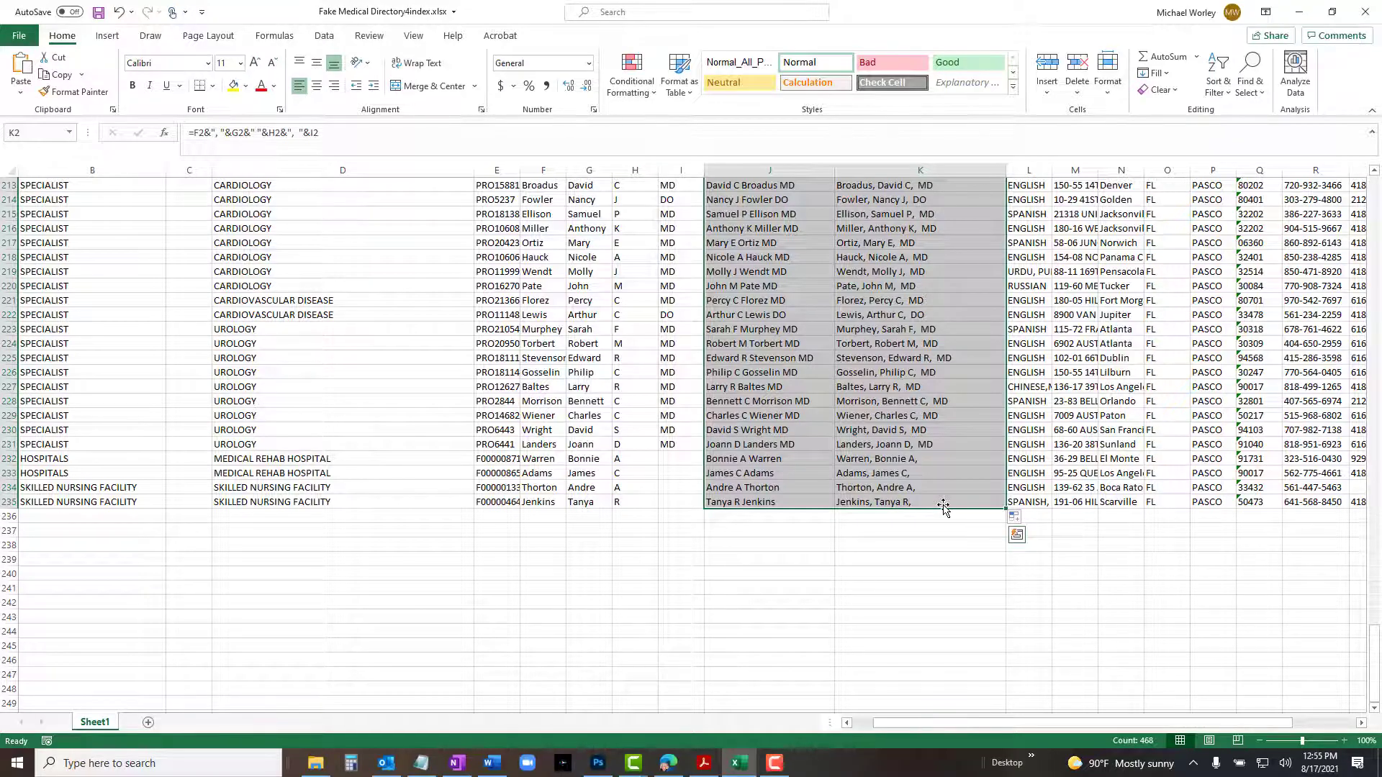
scroll(943, 508, up, 20)
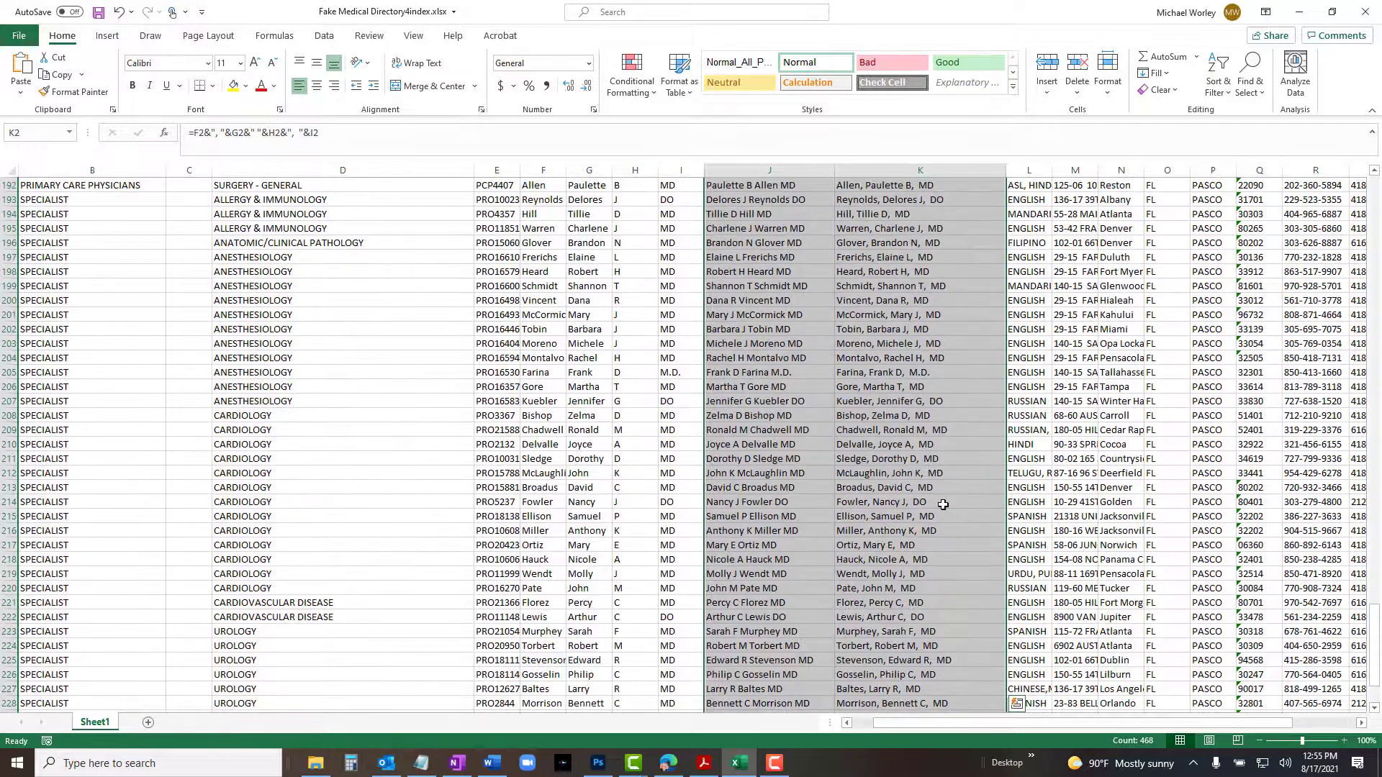
scroll(943, 506, up, 14)
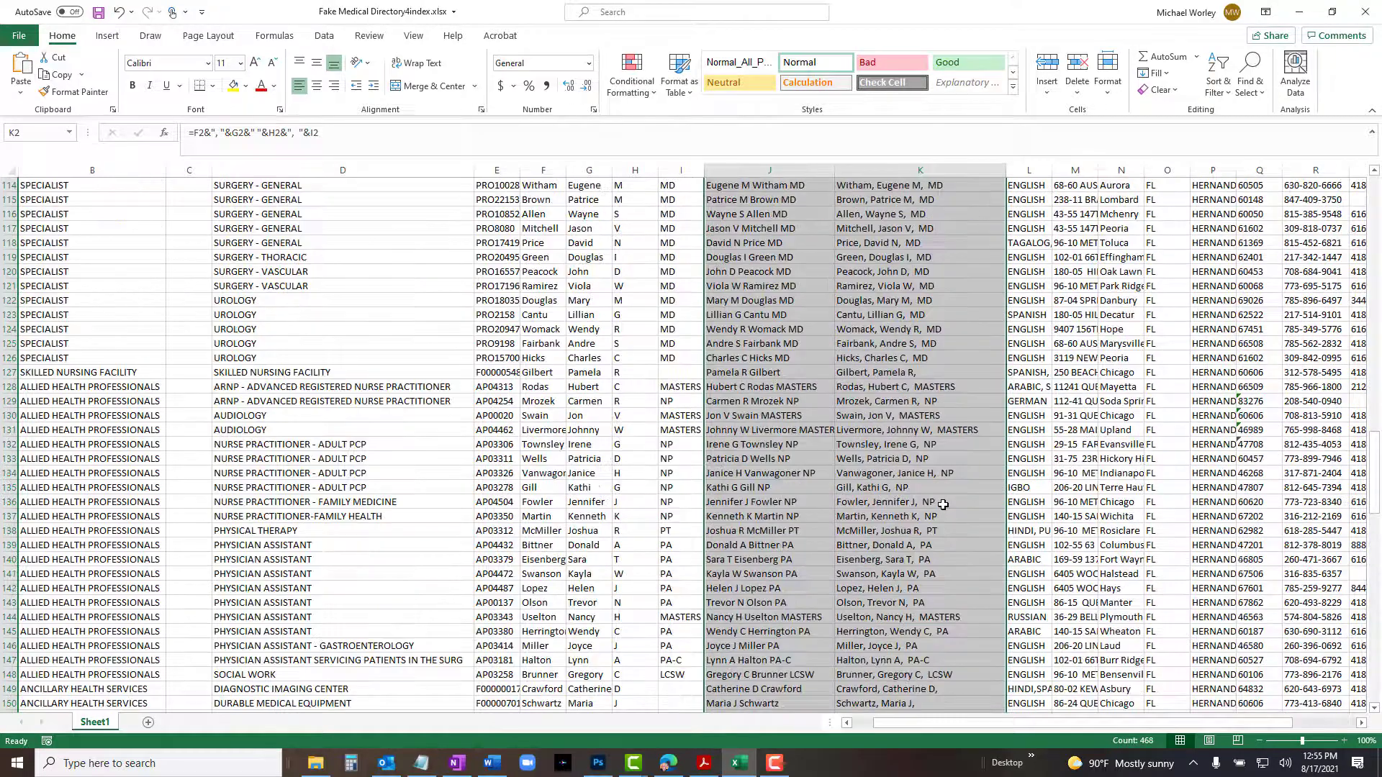
scroll(943, 506, up, 7)
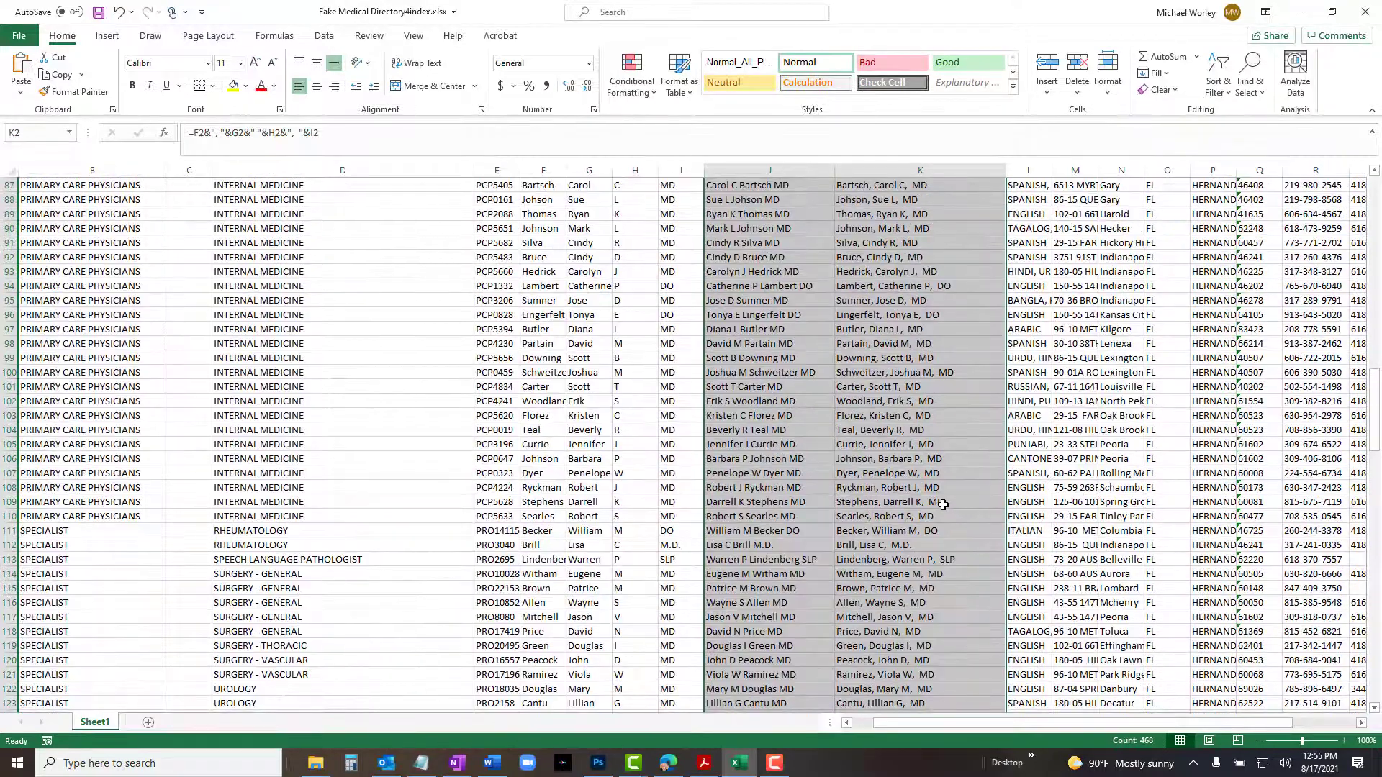
key(ctrl+c)
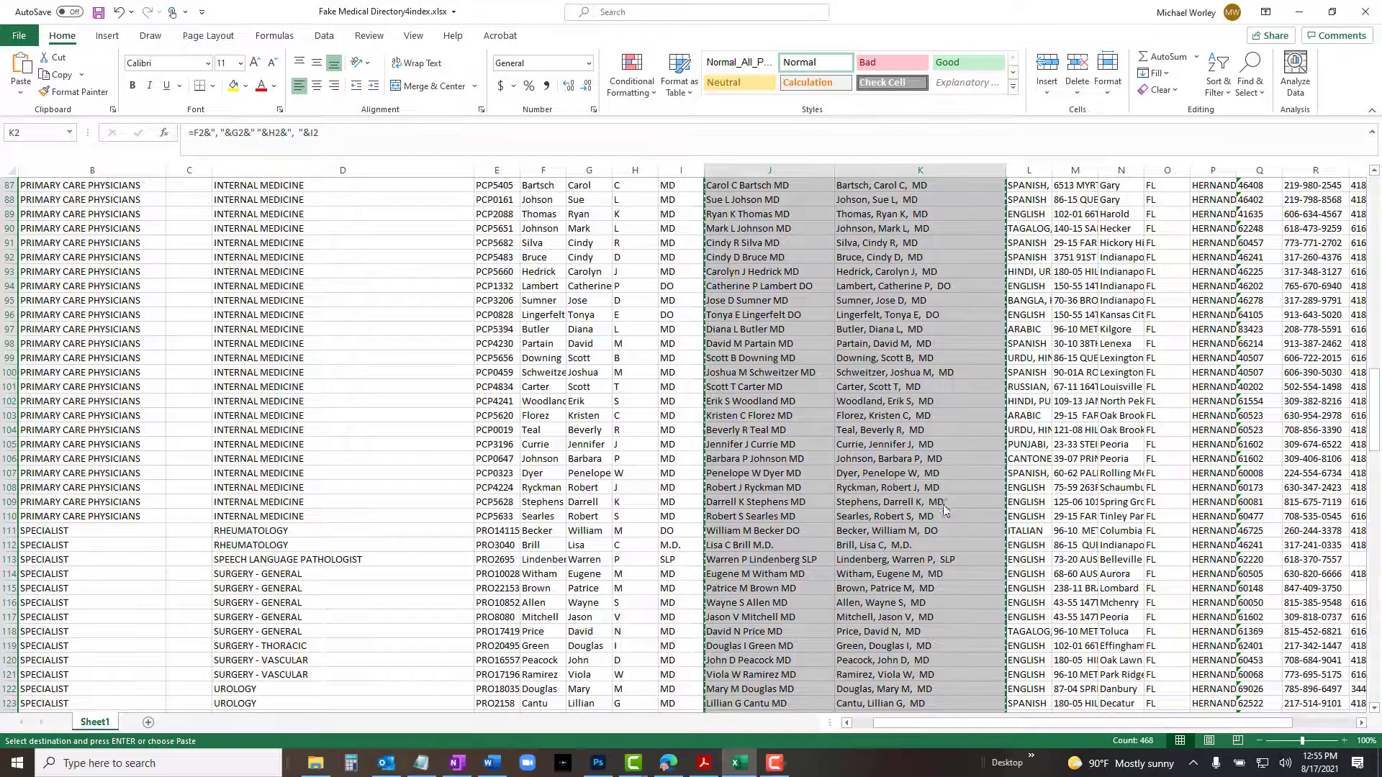
Paste the copied name columns into a new blank Word document.
click(492, 763)
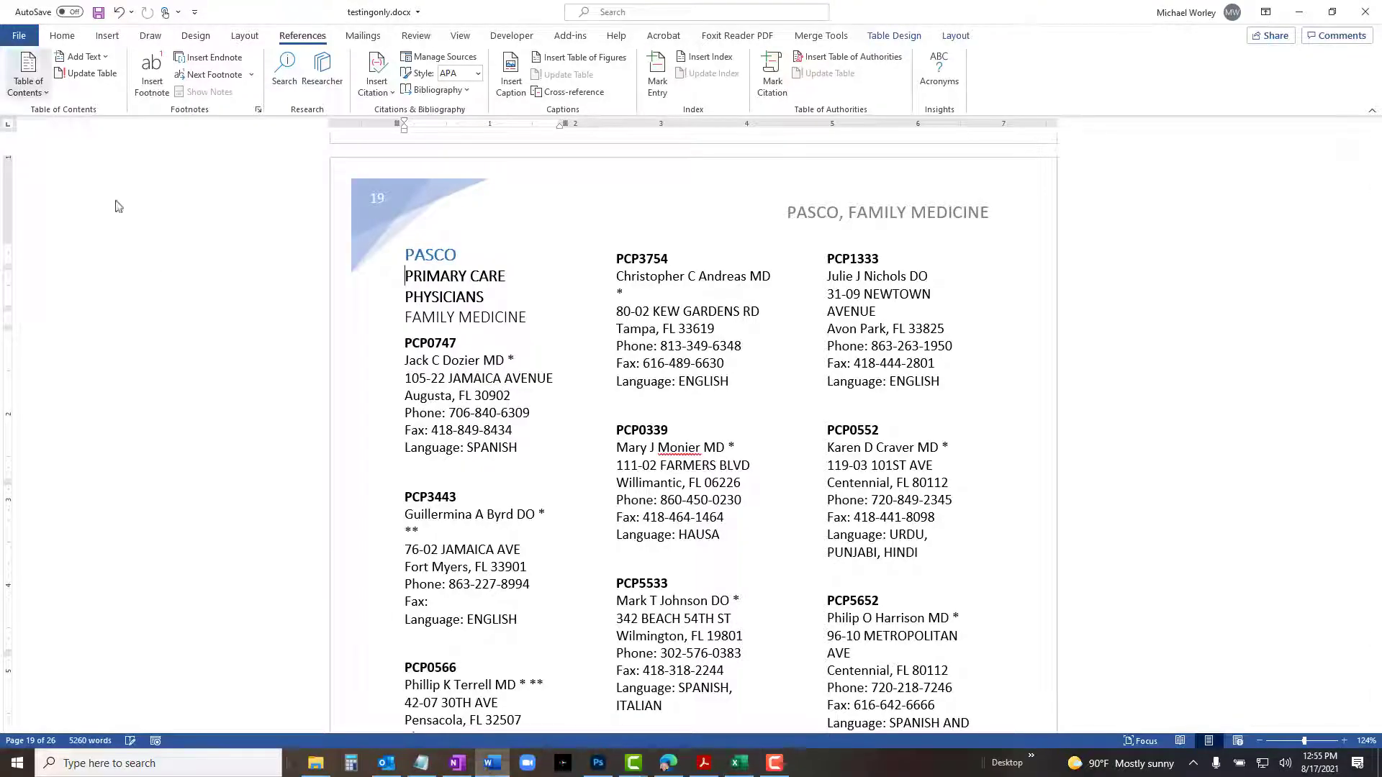
click(18, 36)
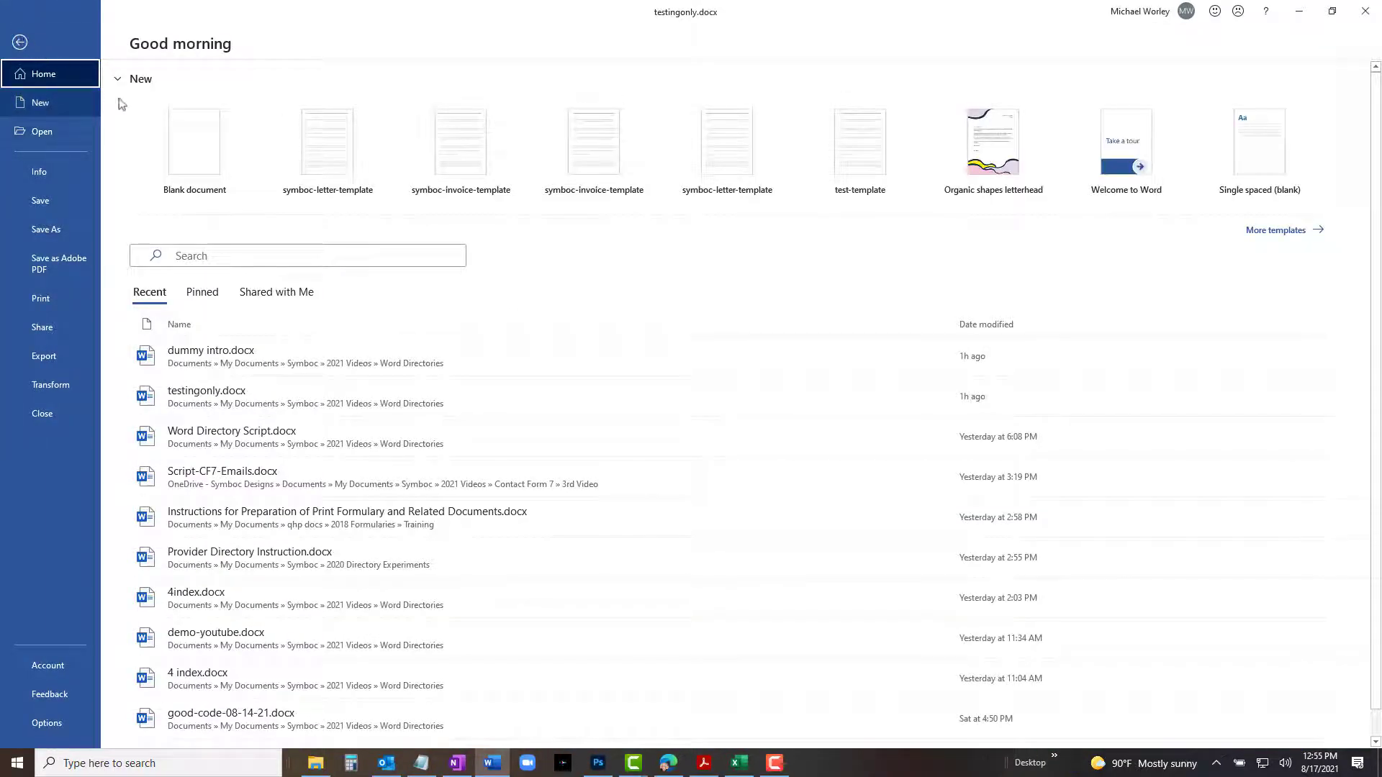
click(180, 137)
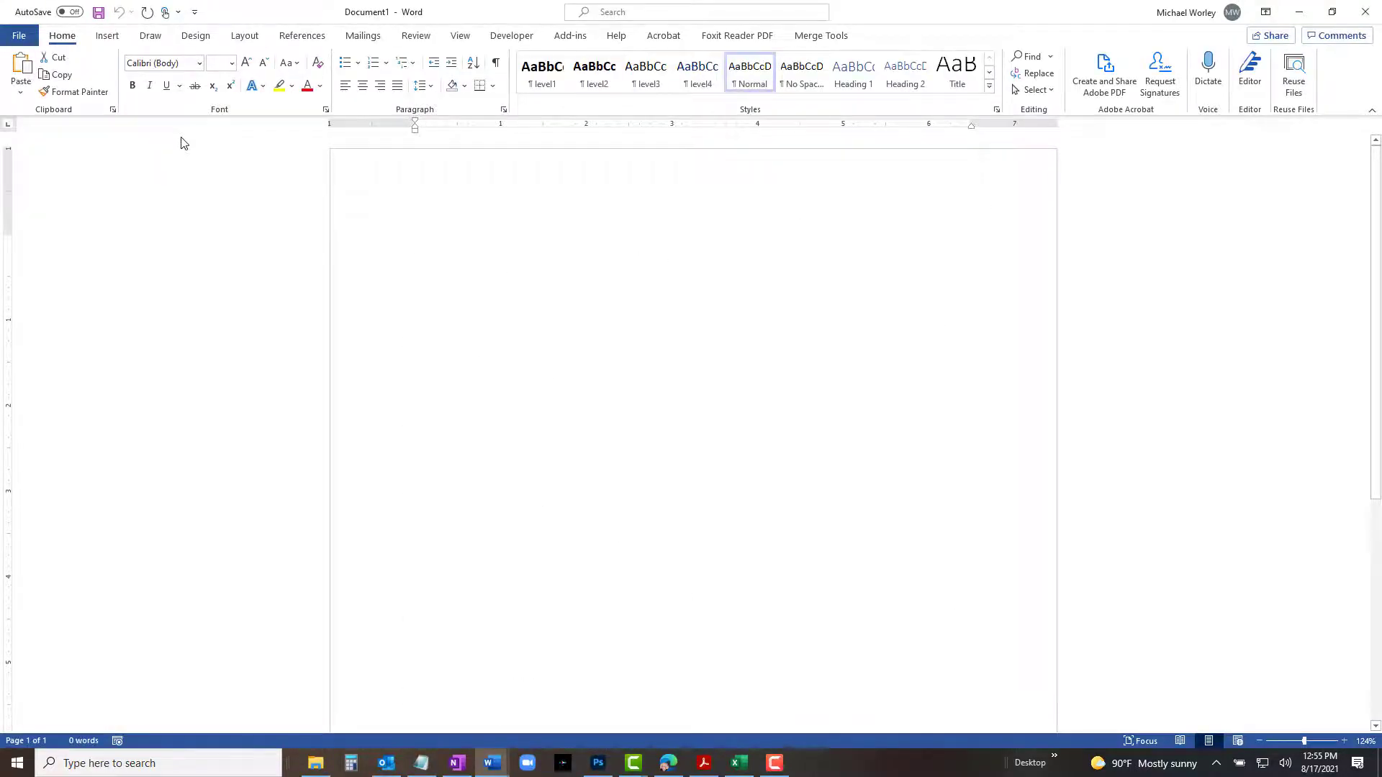
key(ctrl+v)
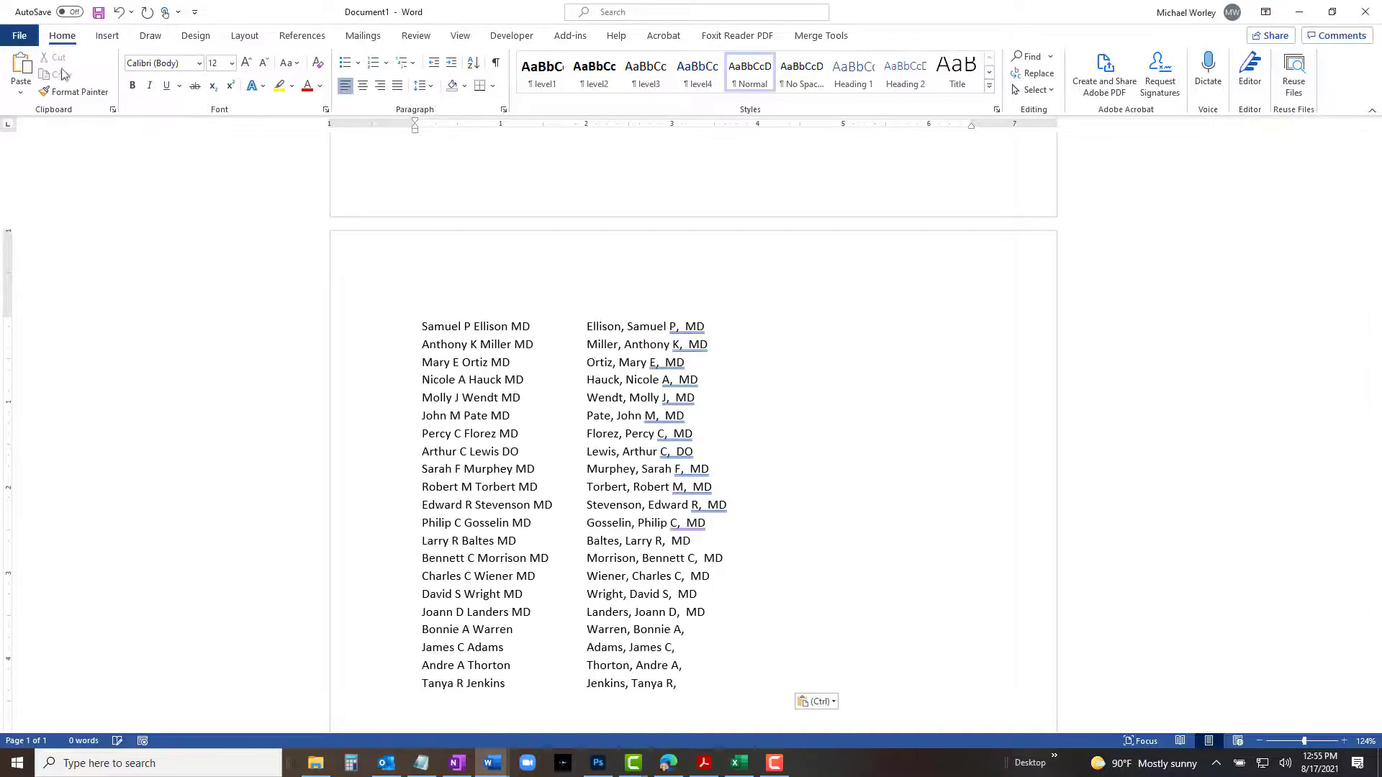
Save the new document as 4-index in the Word Directories folder and close it.
click(14, 42)
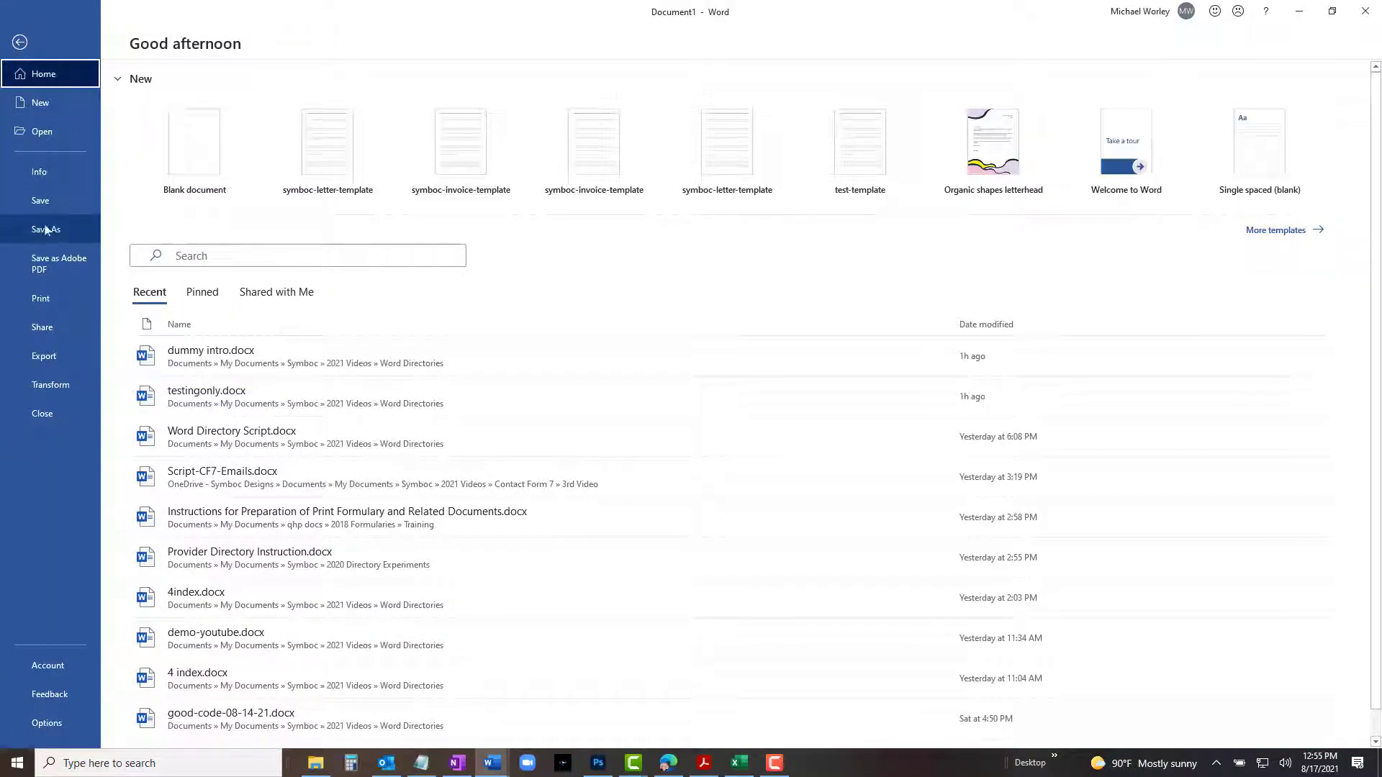
click(46, 235)
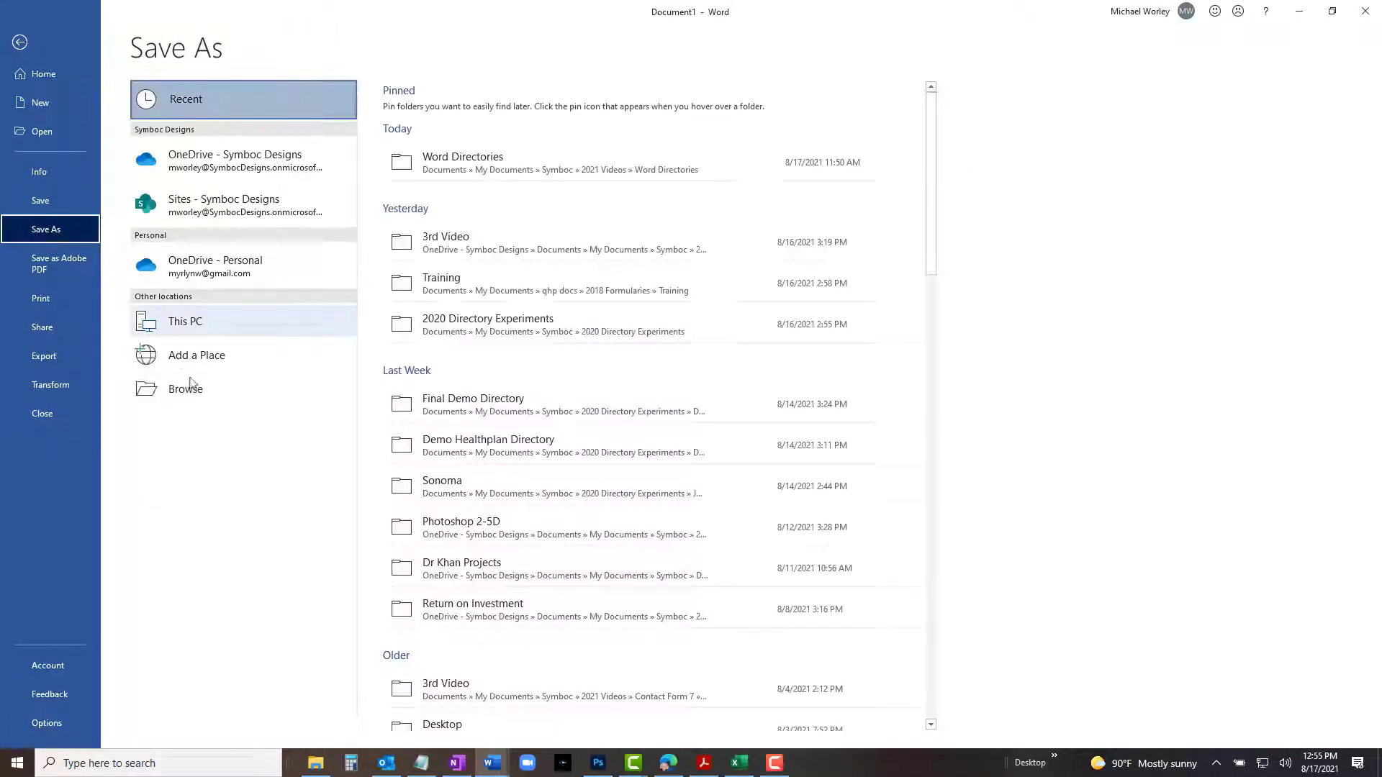
click(476, 160)
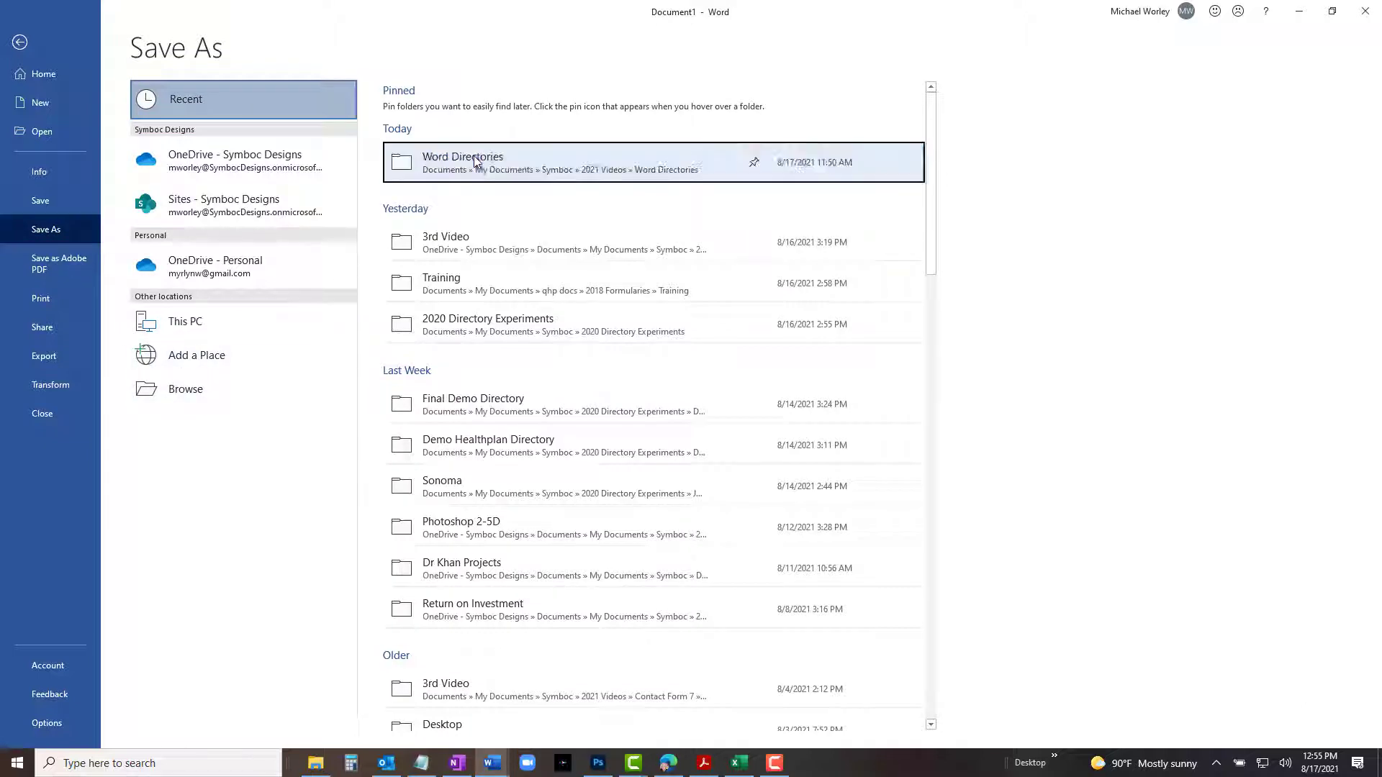
click(496, 110)
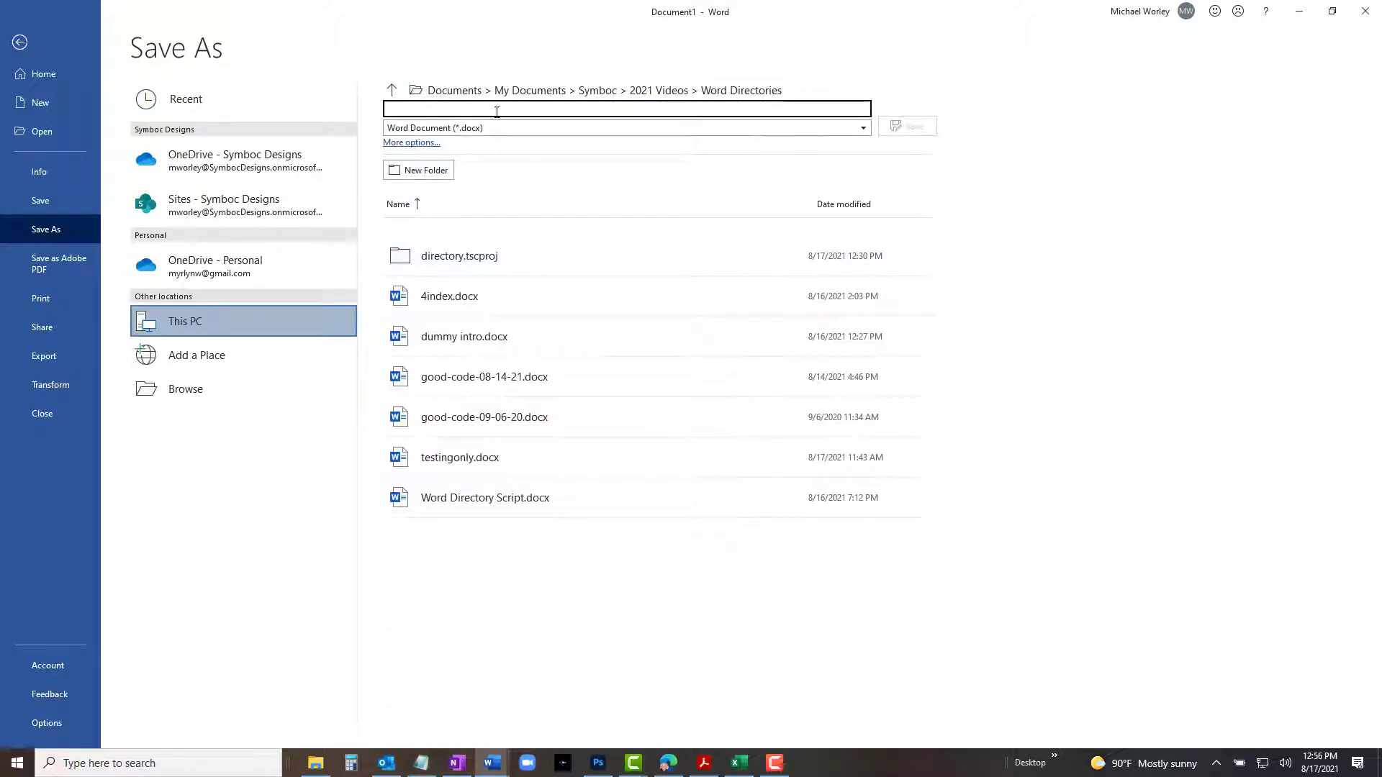
text(4)
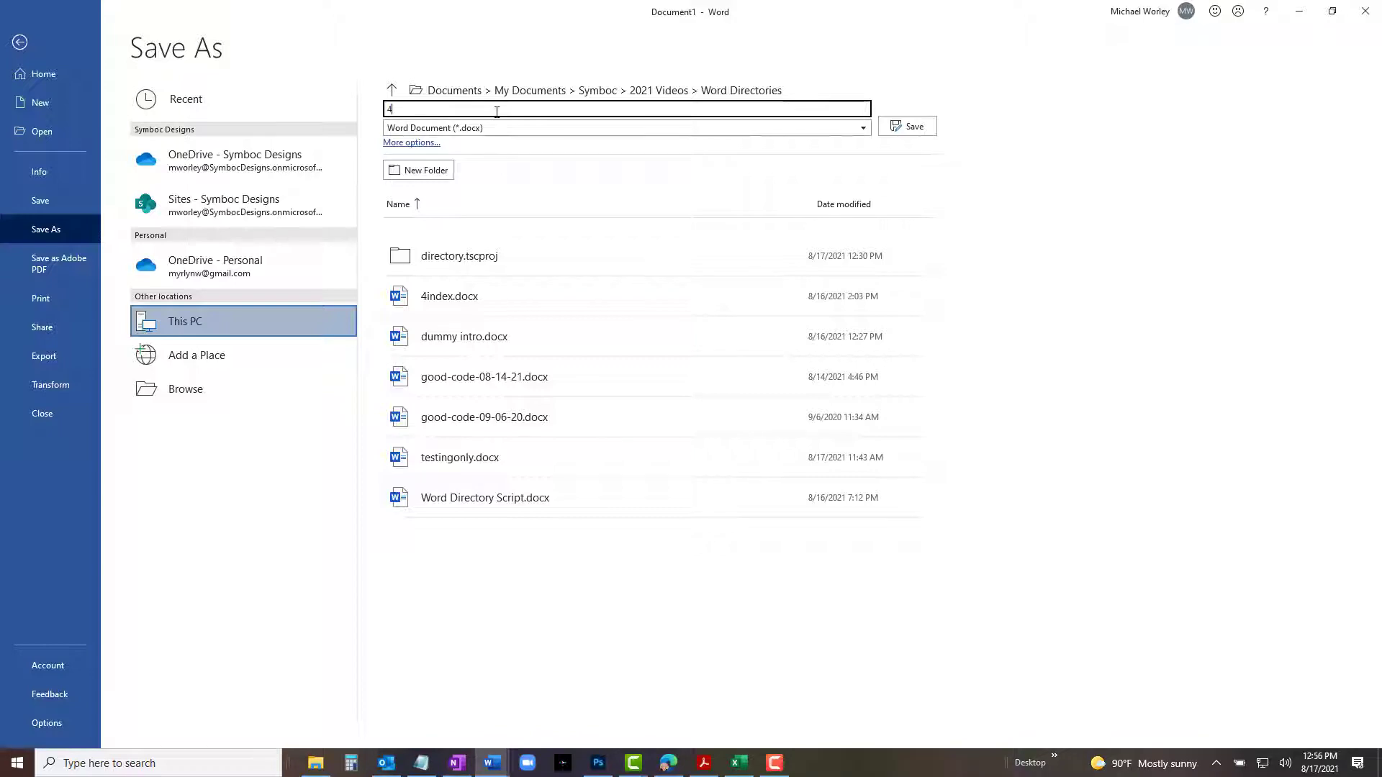
text(-index)
key(Return)
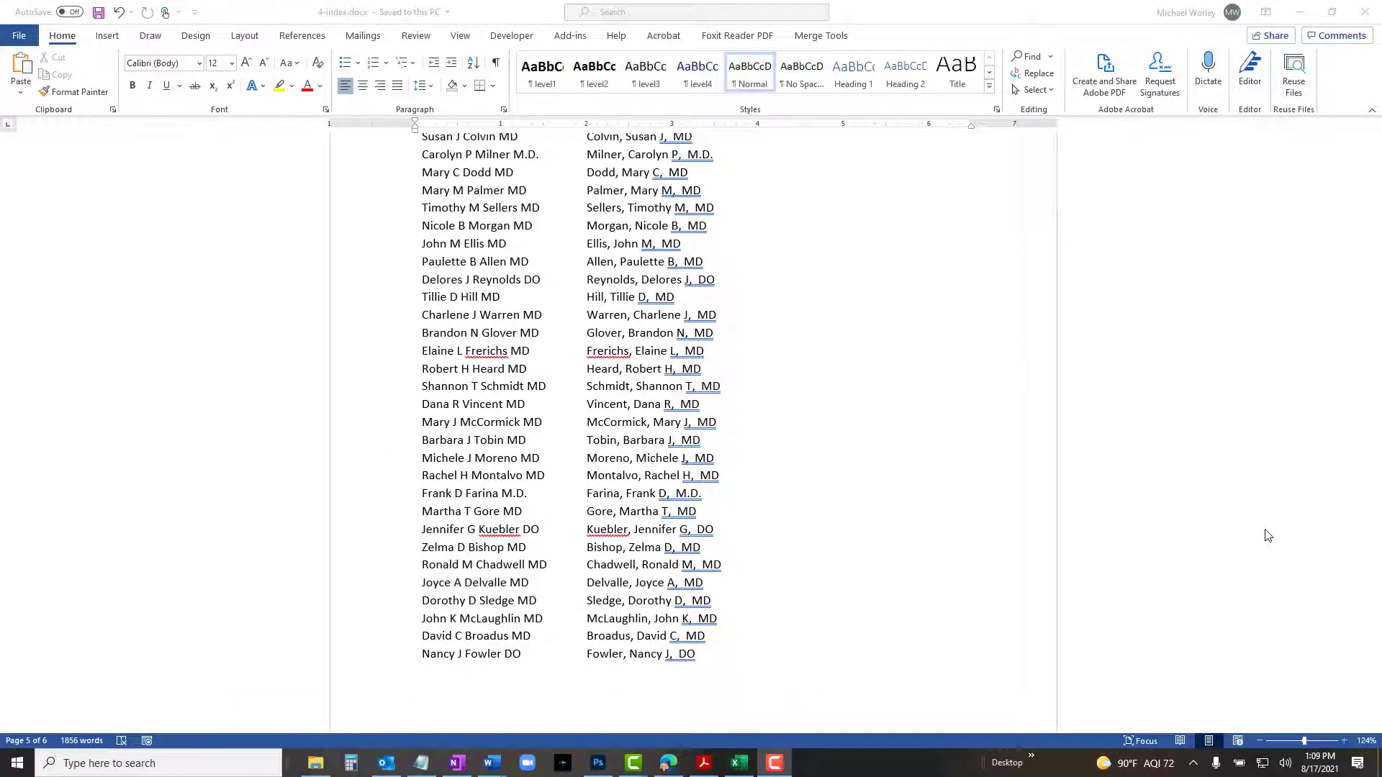
click(1367, 12)
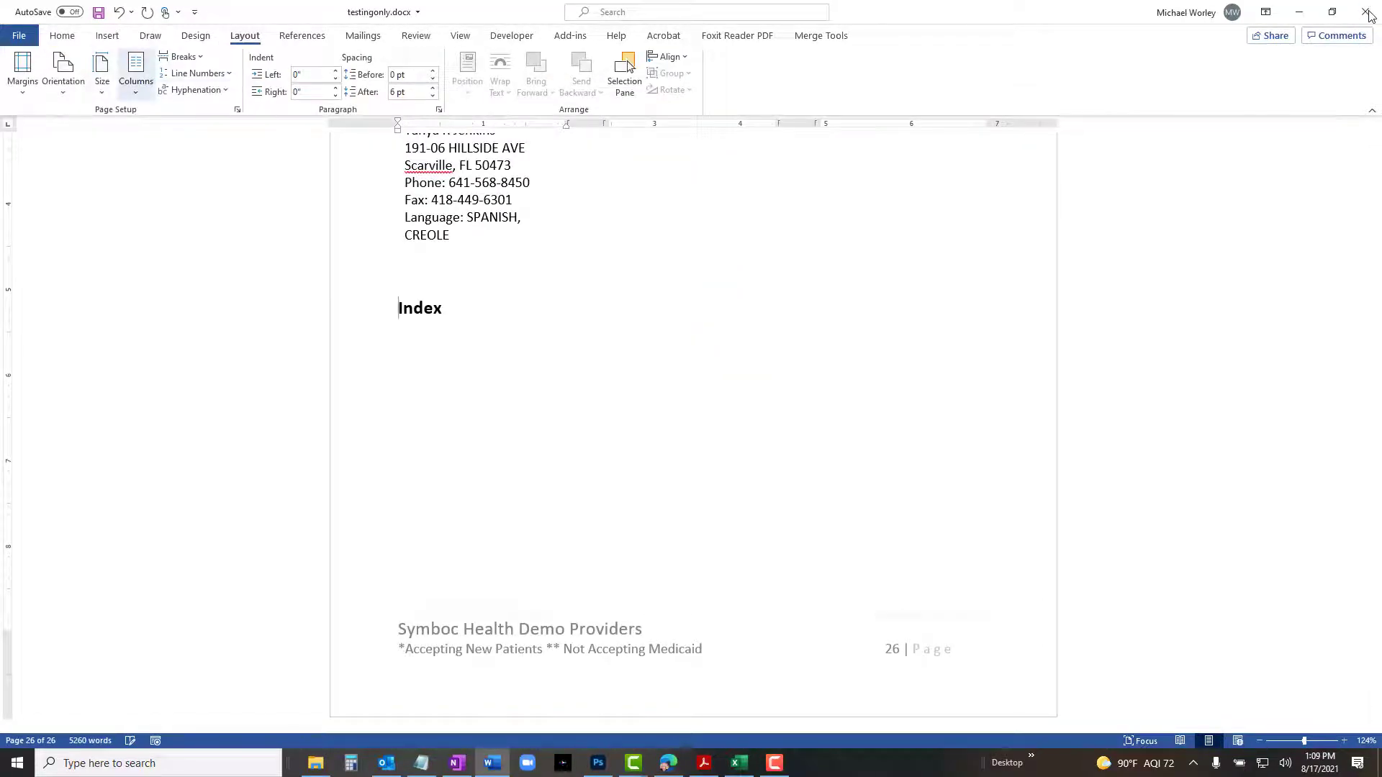
Insert a next-page section break after the Index heading and set that section to one column.
click(443, 310)
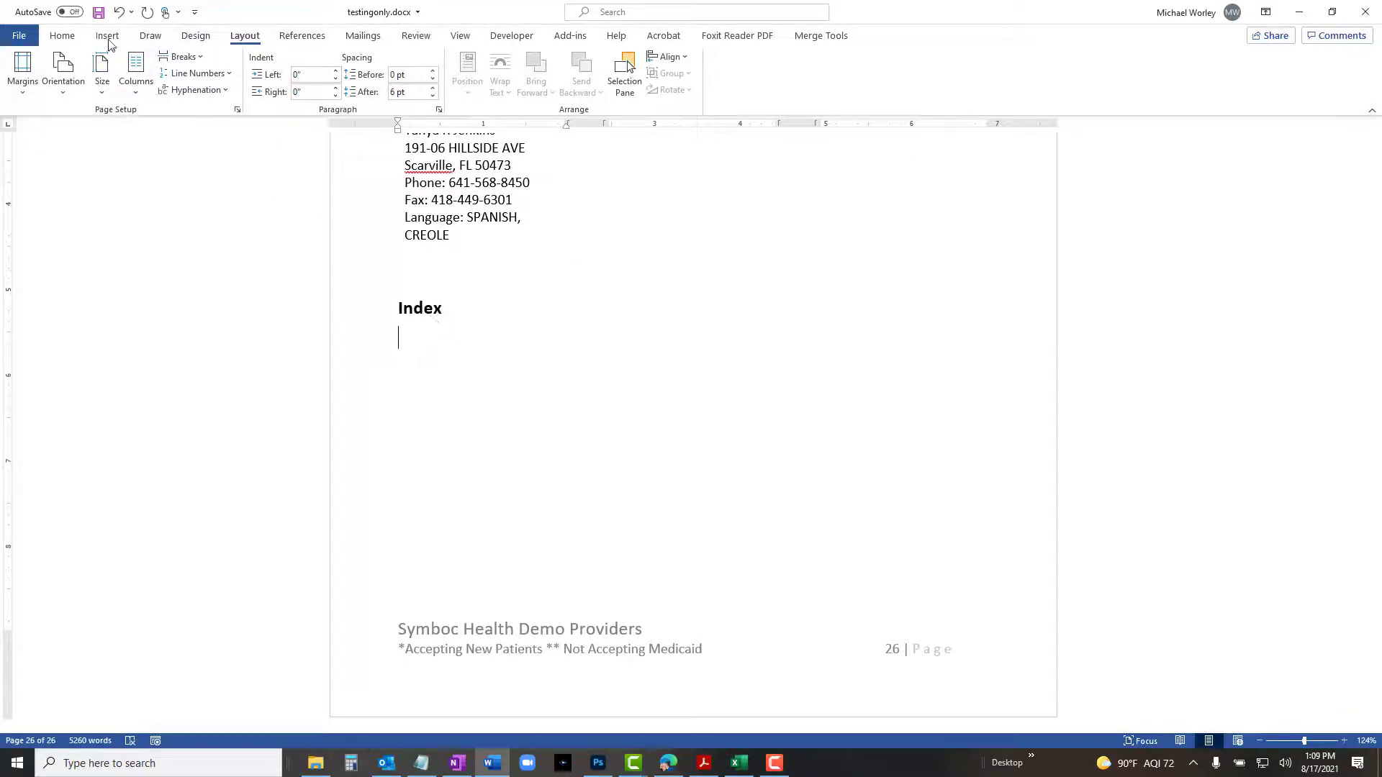
click(194, 58)
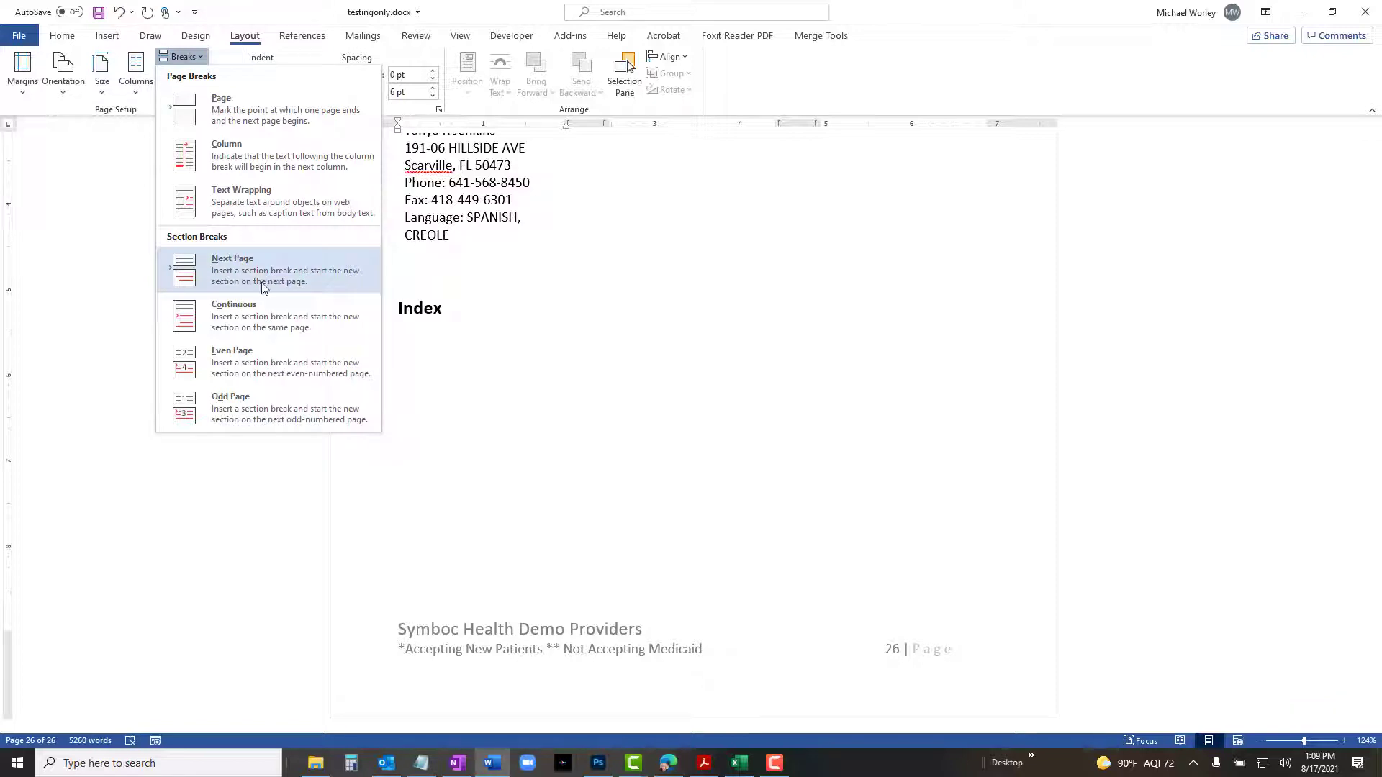
click(261, 282)
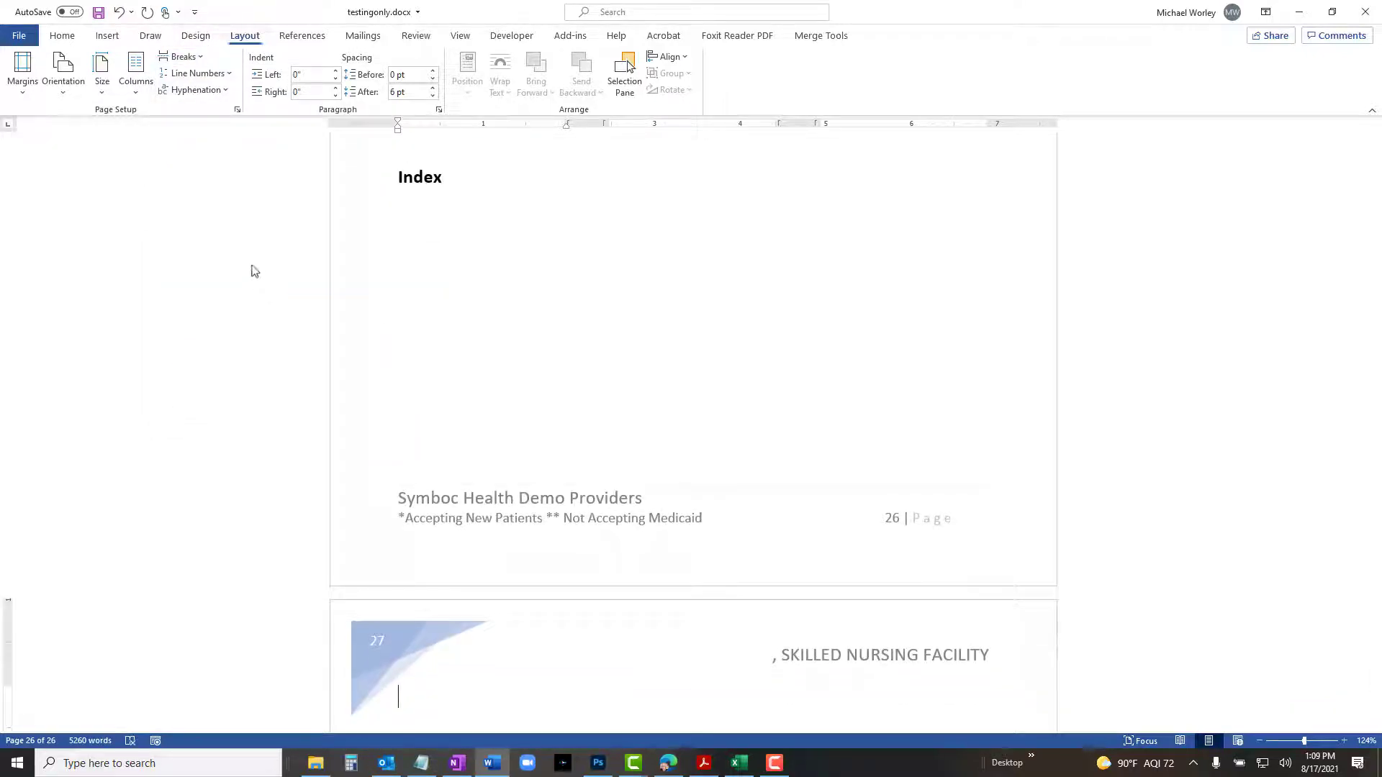
click(139, 66)
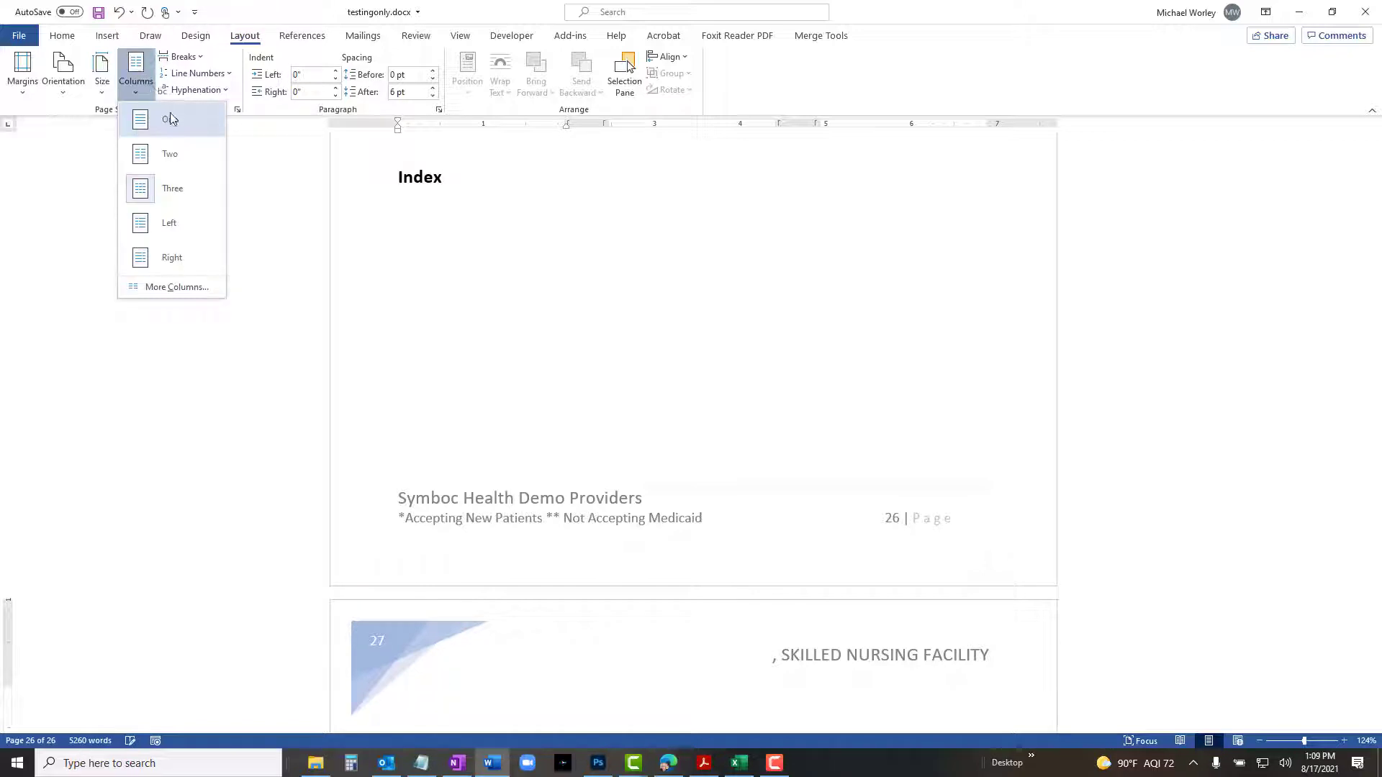
click(169, 114)
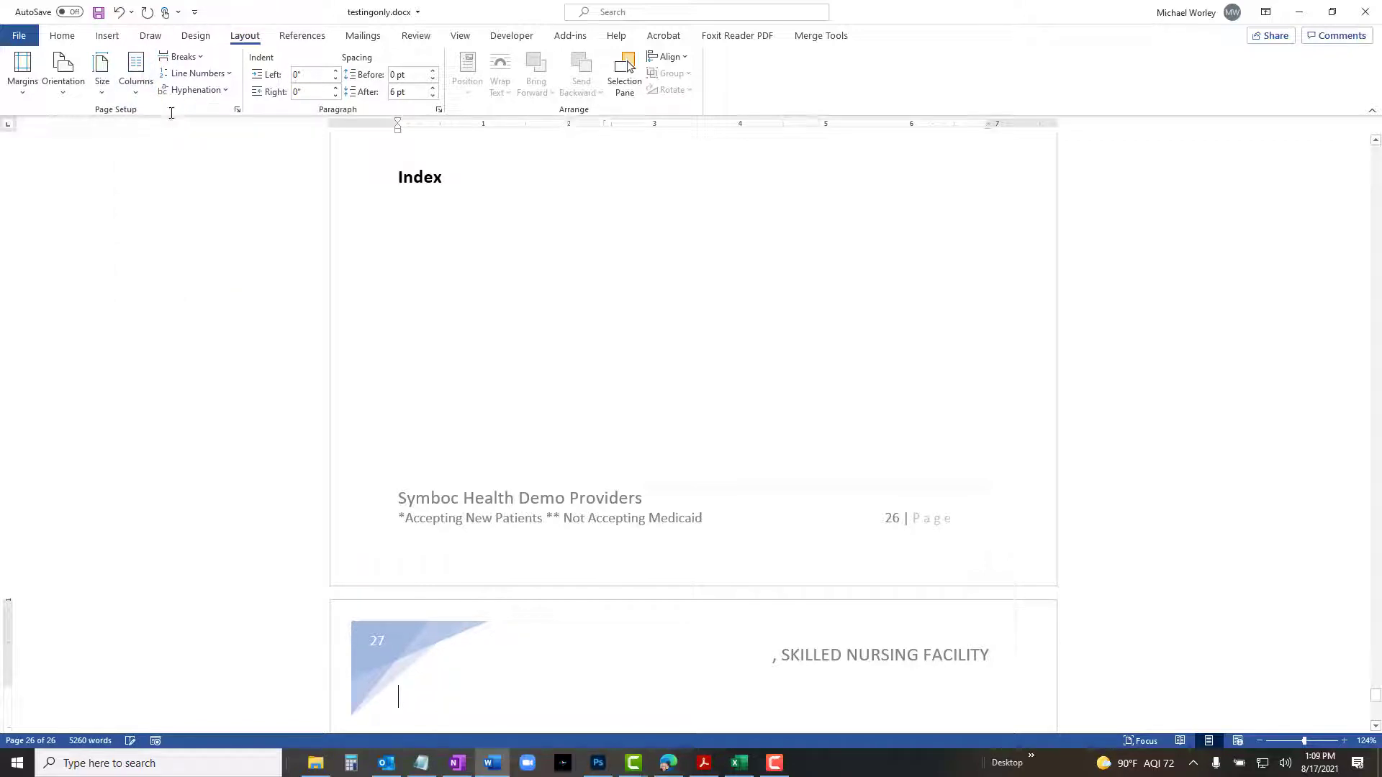
Add a new line under the Index heading and AutoMark index entries using the 4-index.docx concordance file.
click(446, 216)
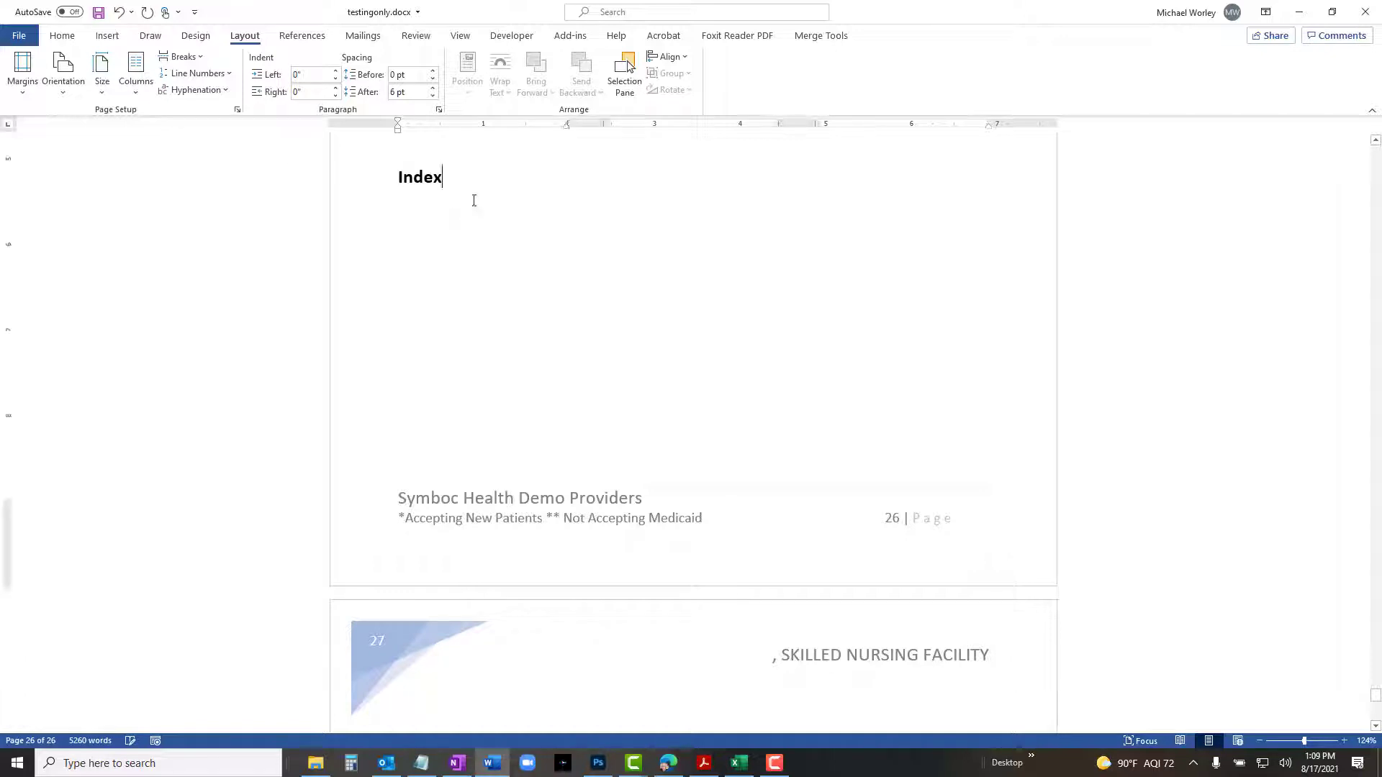
key(Return)
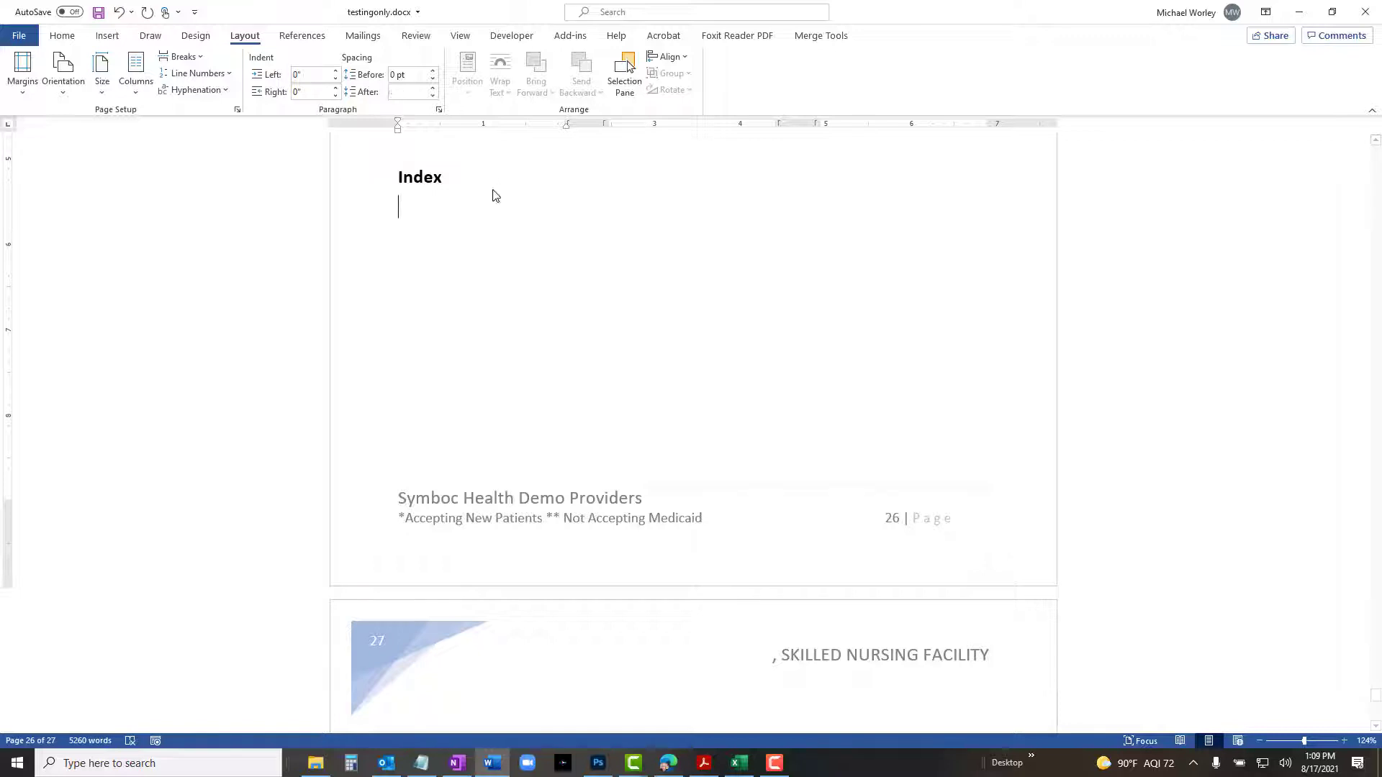
click(312, 39)
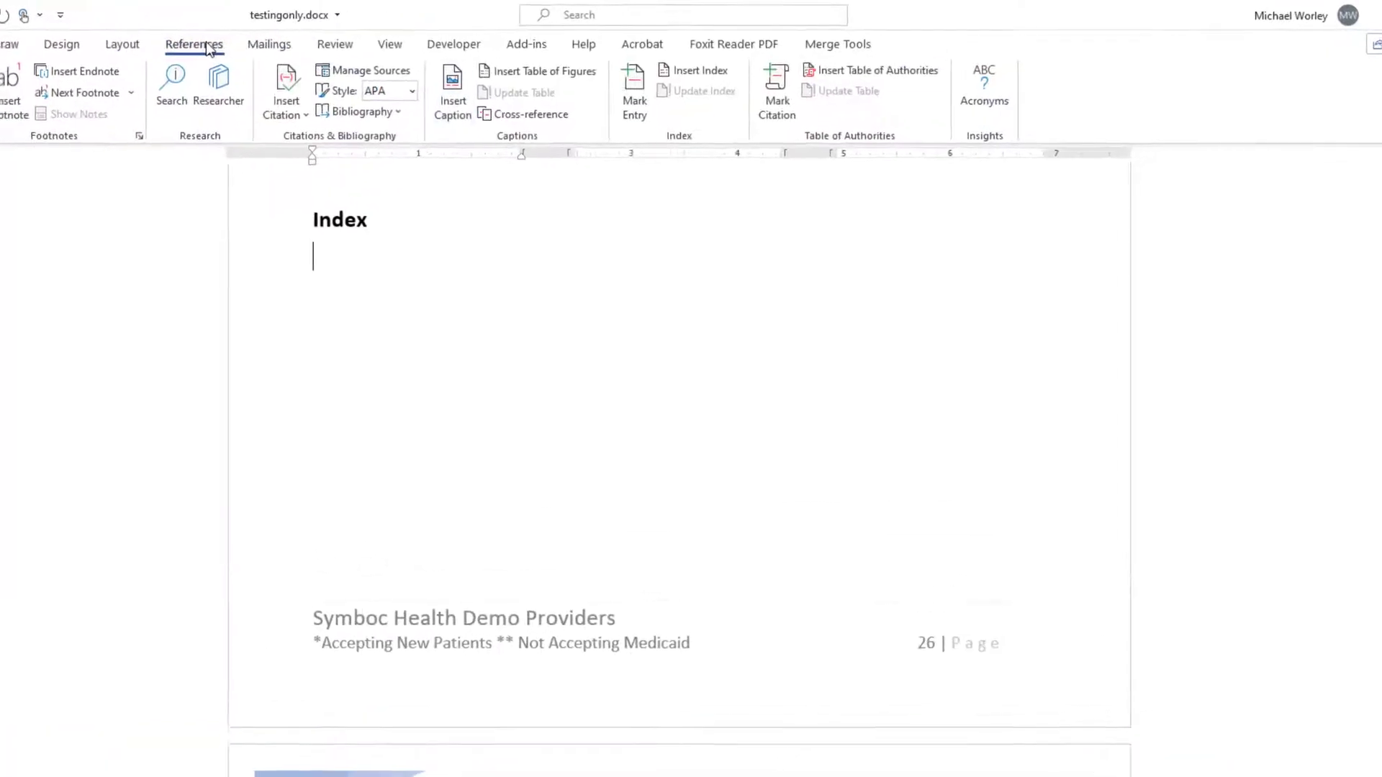
click(711, 73)
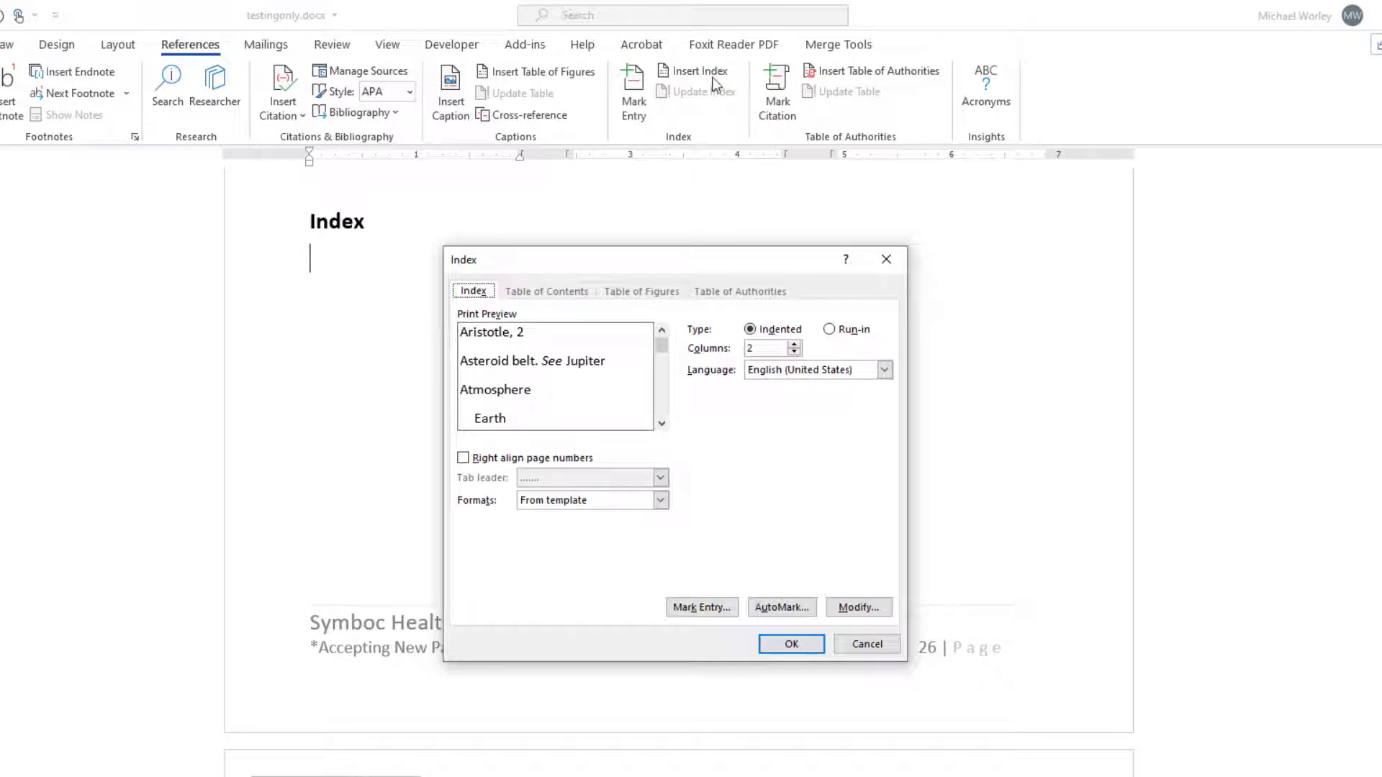
click(463, 458)
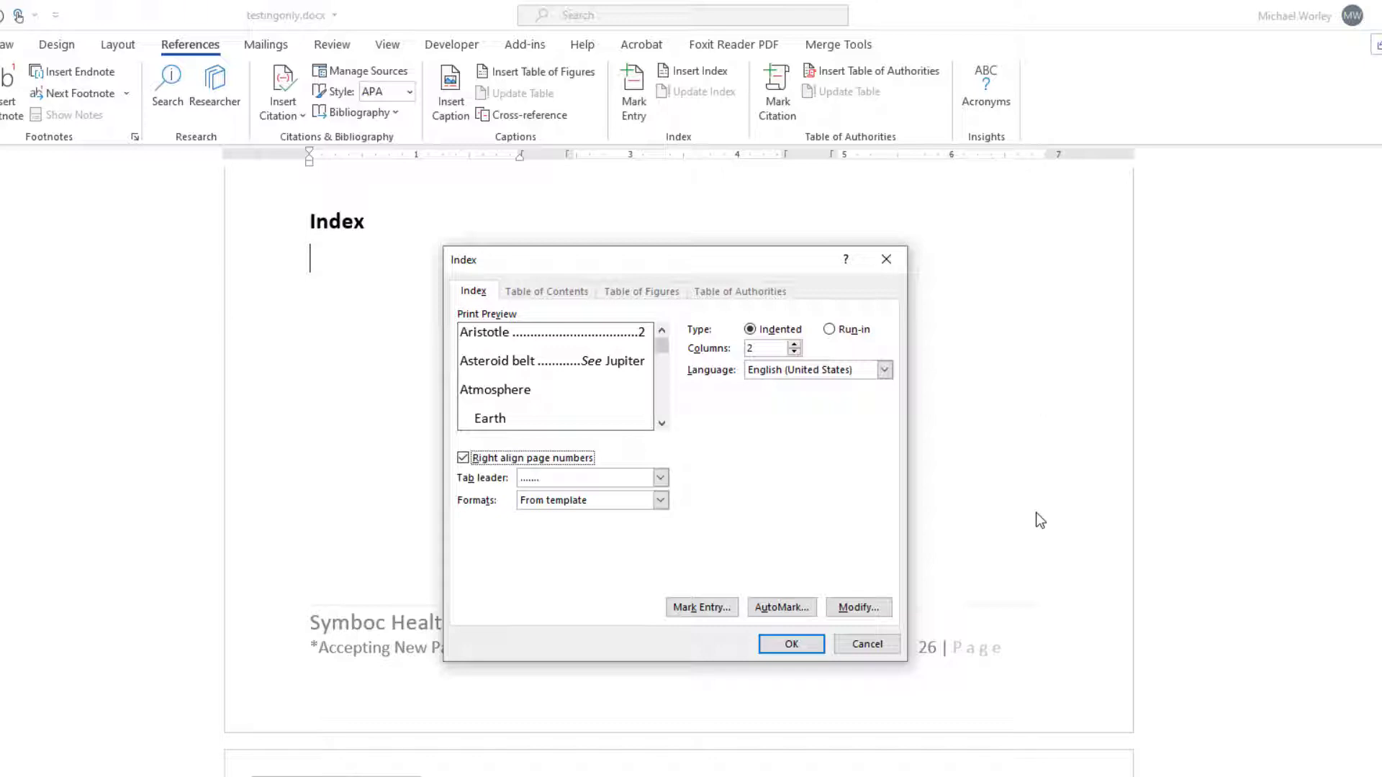
click(778, 607)
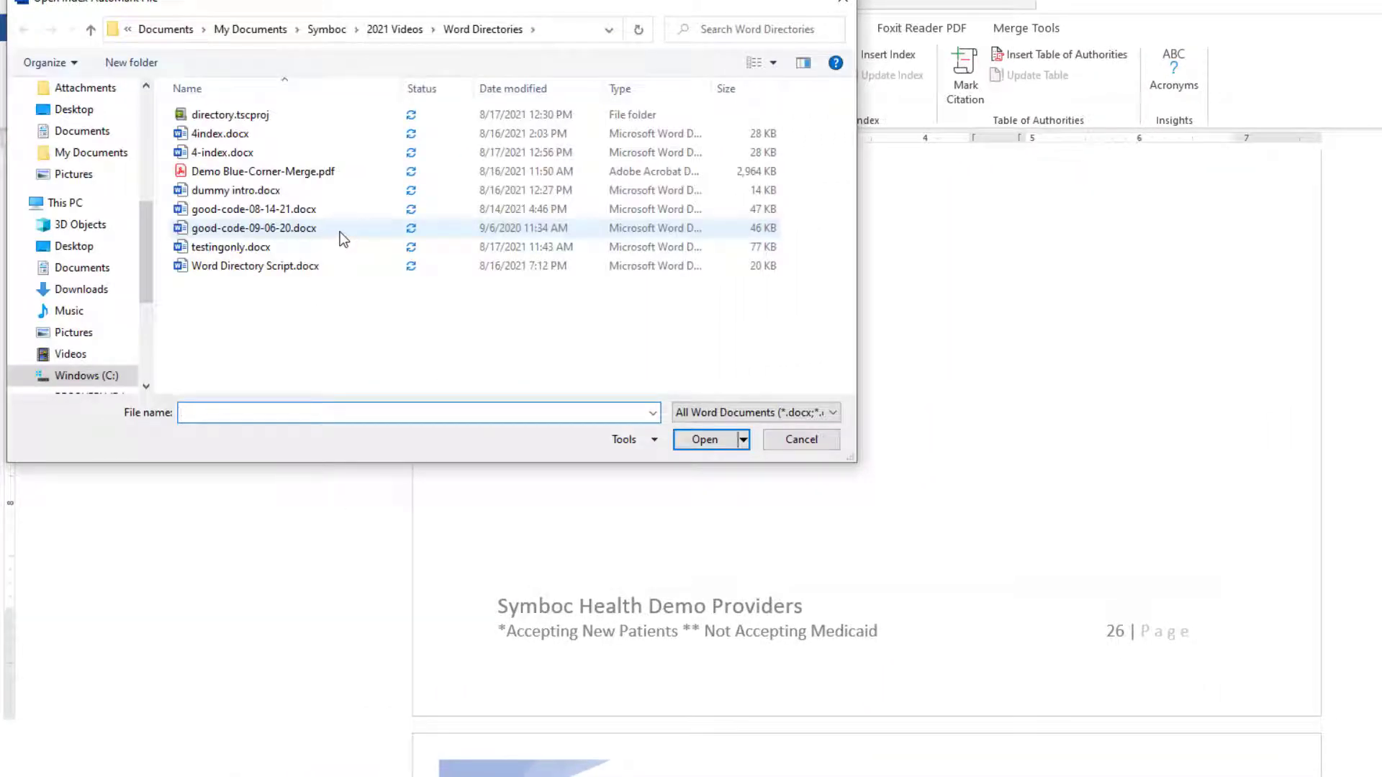
double_click(261, 132)
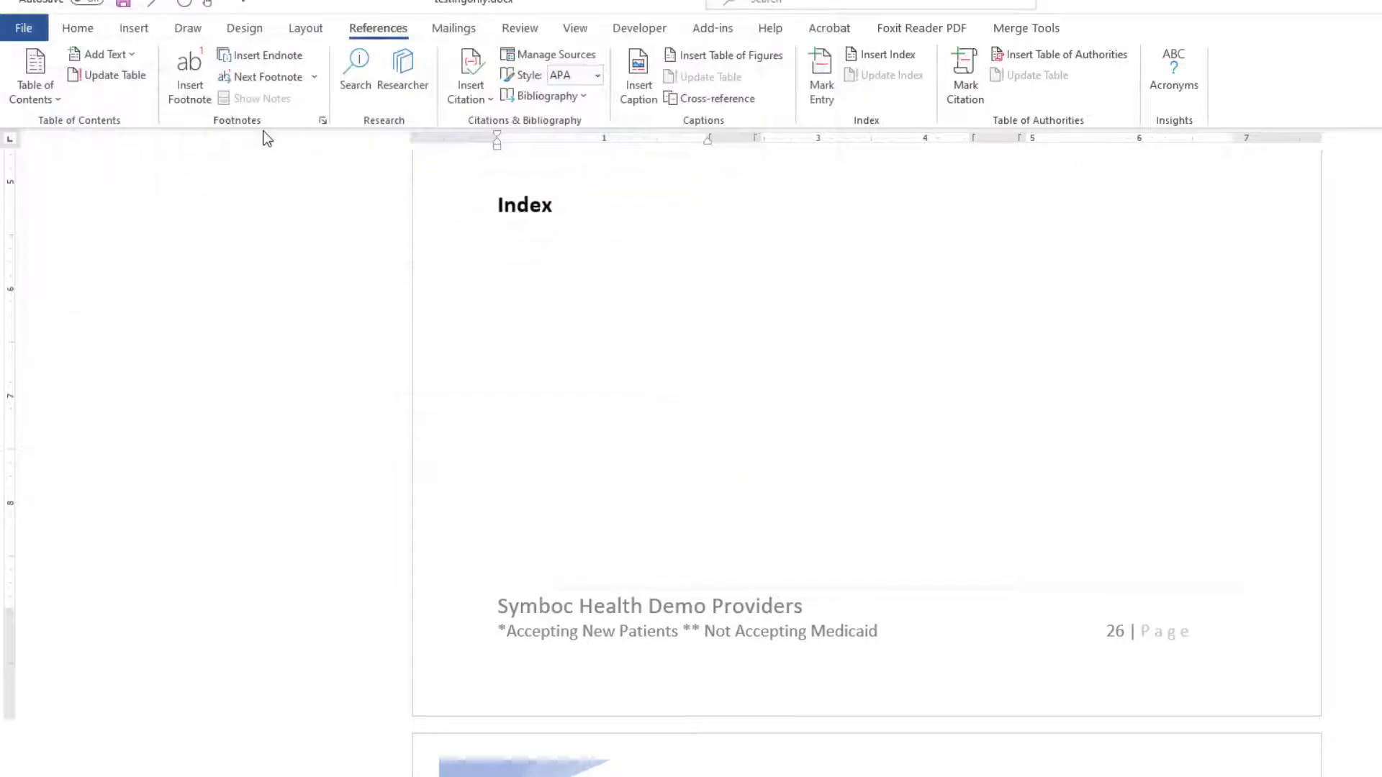
Show formatting marks to inspect the XE index entry fields in the directory, then hide them again.
key(ctrl+shift+8)
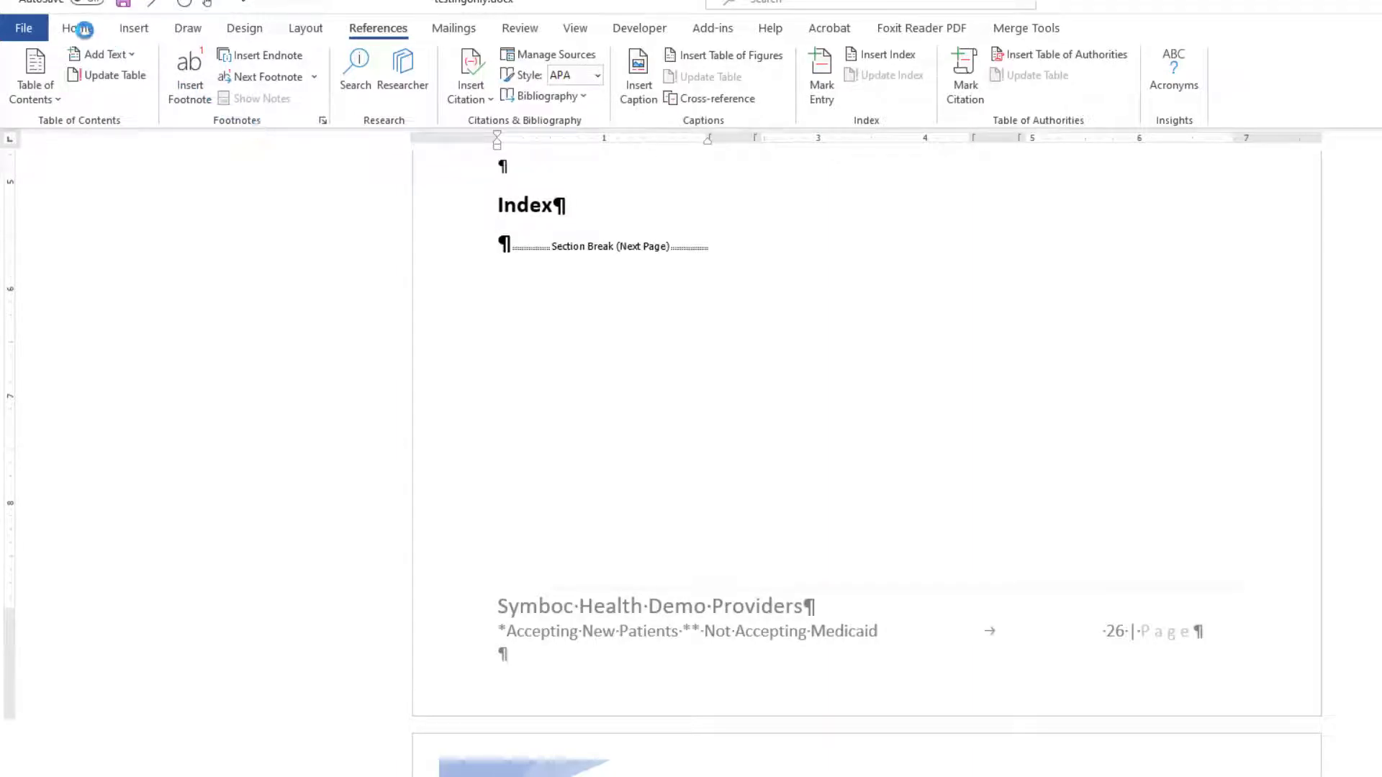
click(85, 32)
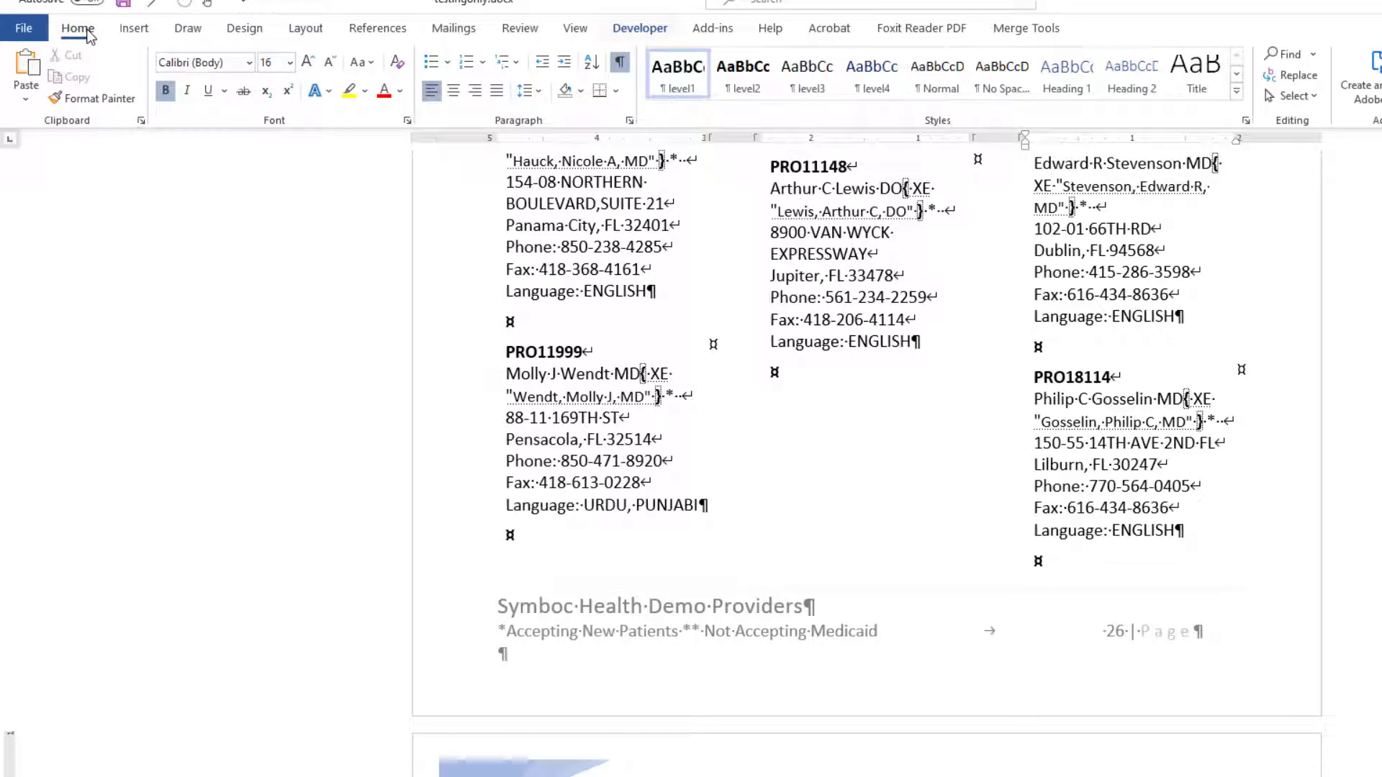
click(618, 65)
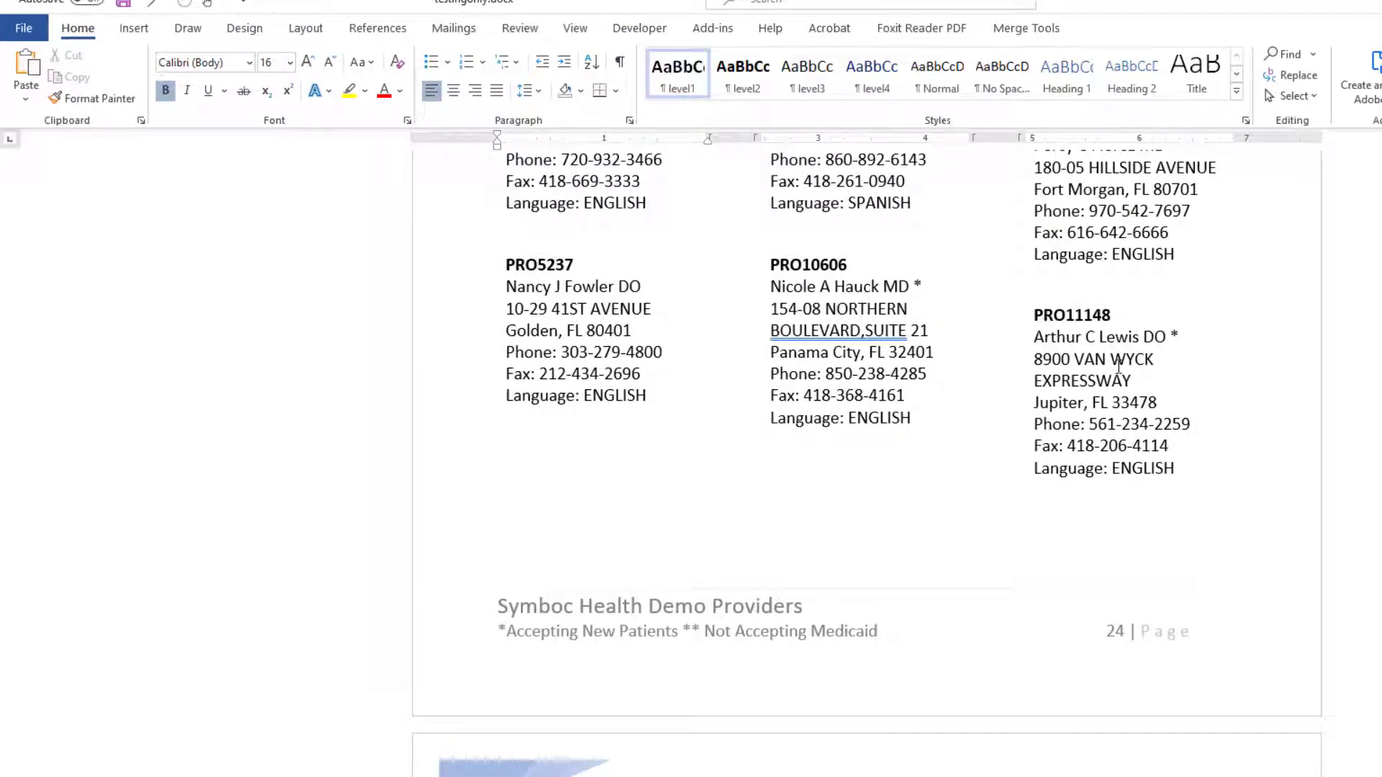
scroll(1117, 368, up, 5)
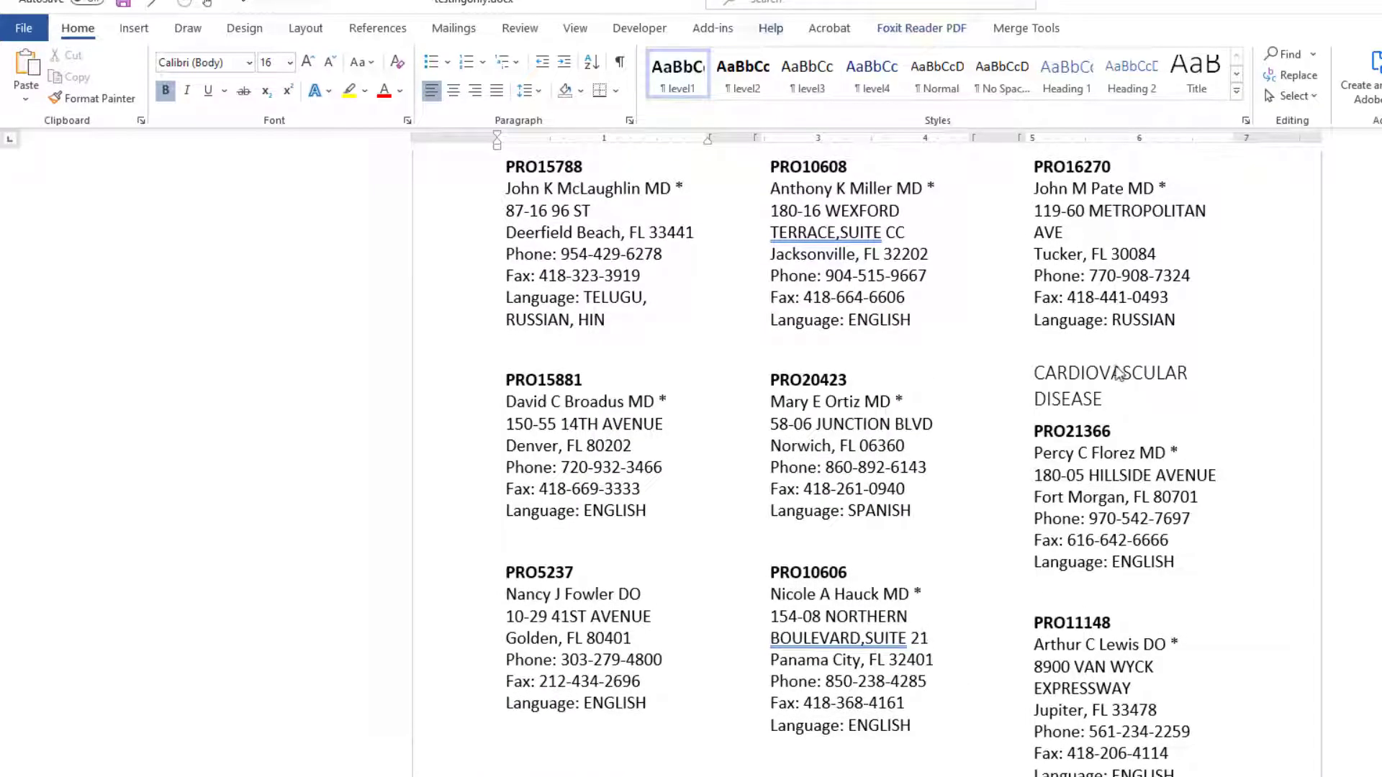
Insert the index under the Index heading with right-aligned page numbers.
click(375, 29)
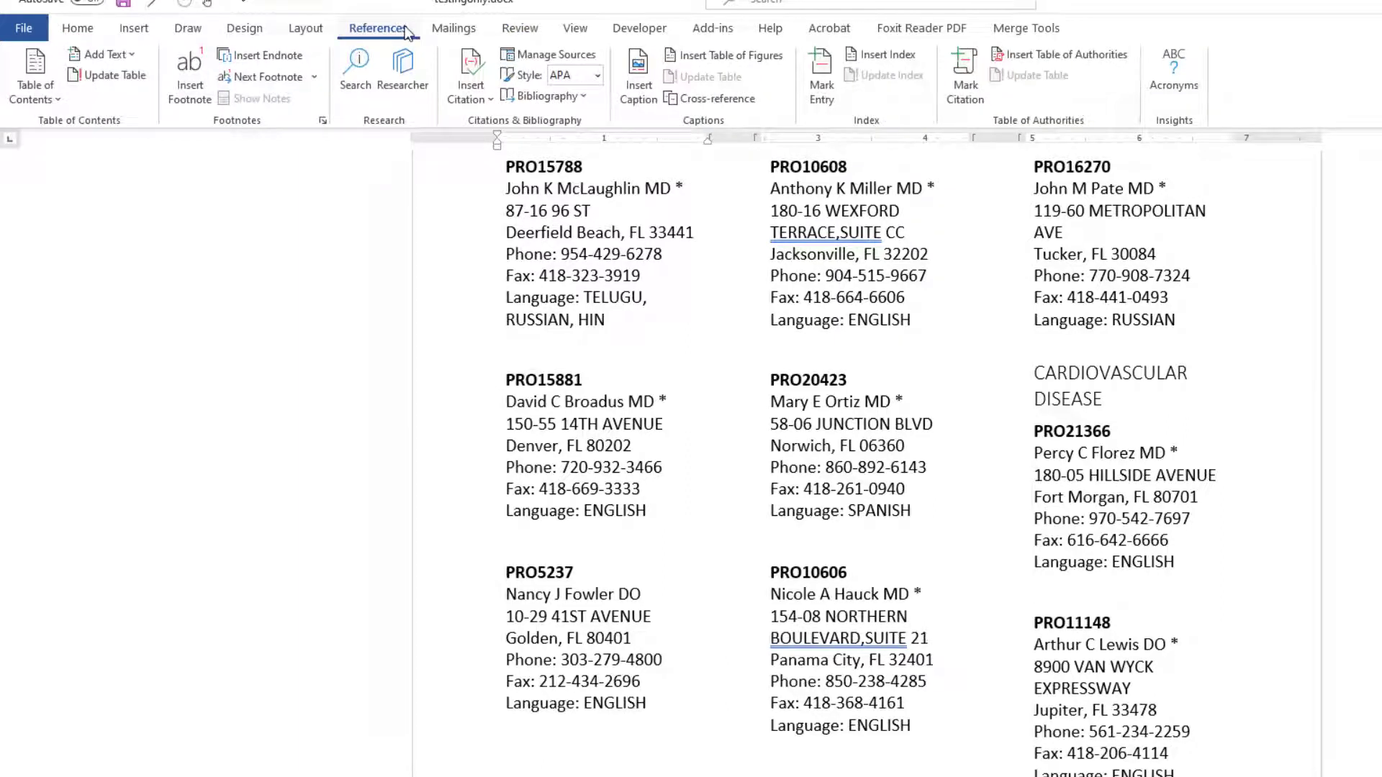
click(898, 55)
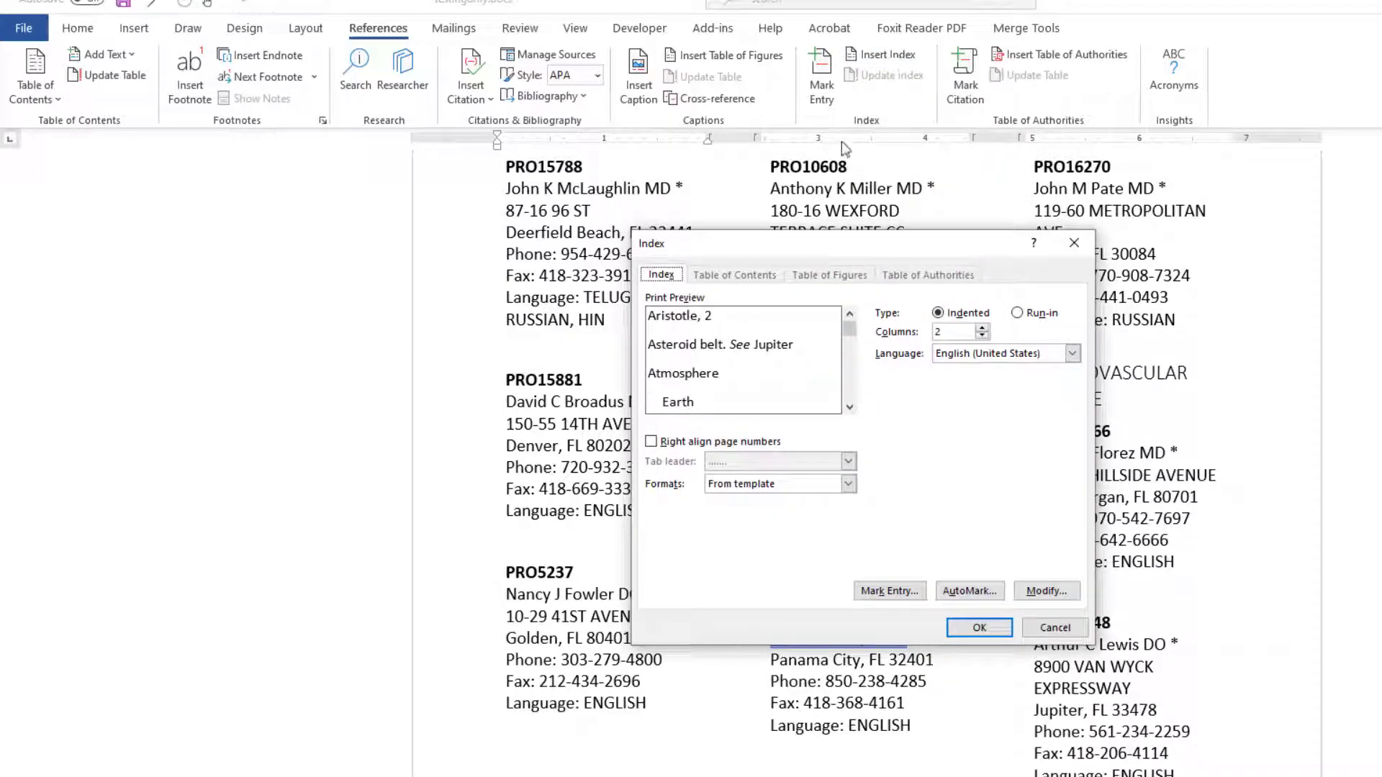
click(652, 442)
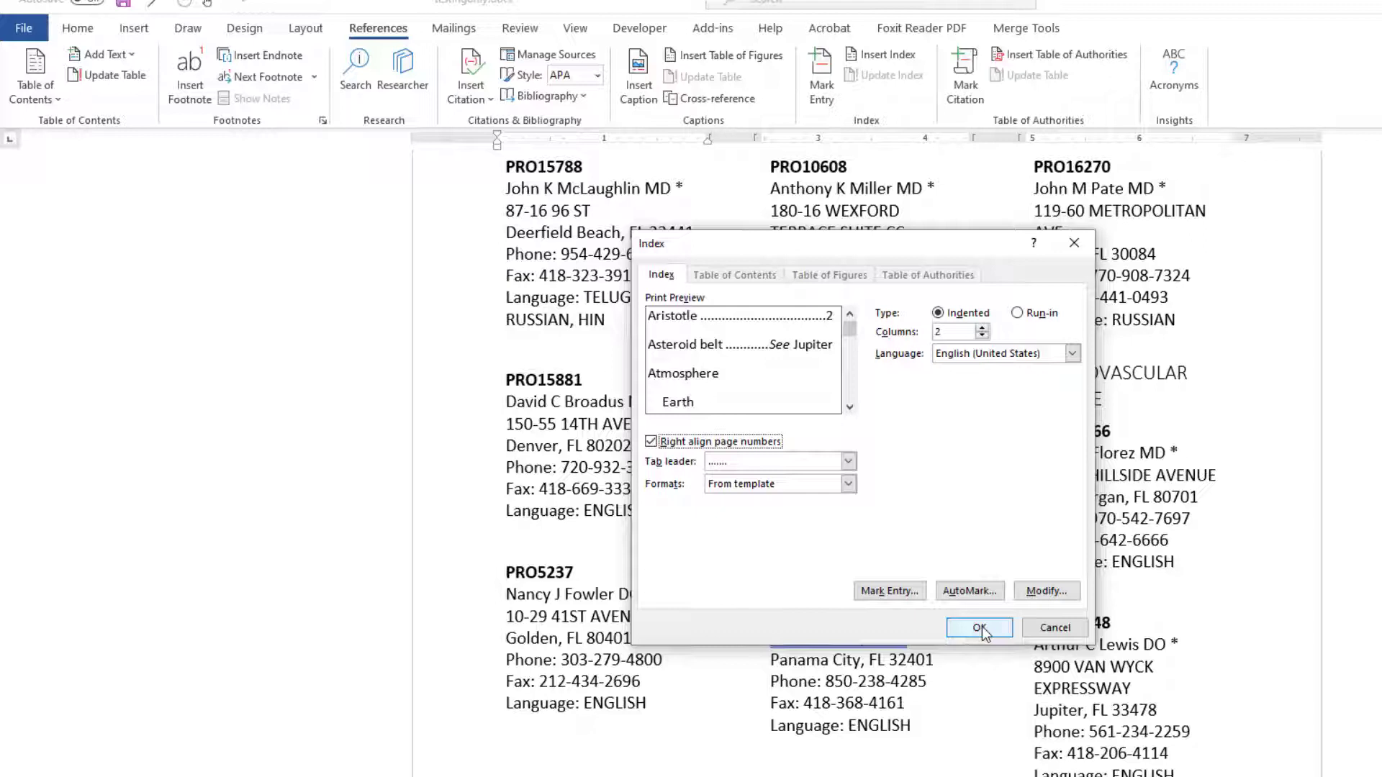
click(980, 629)
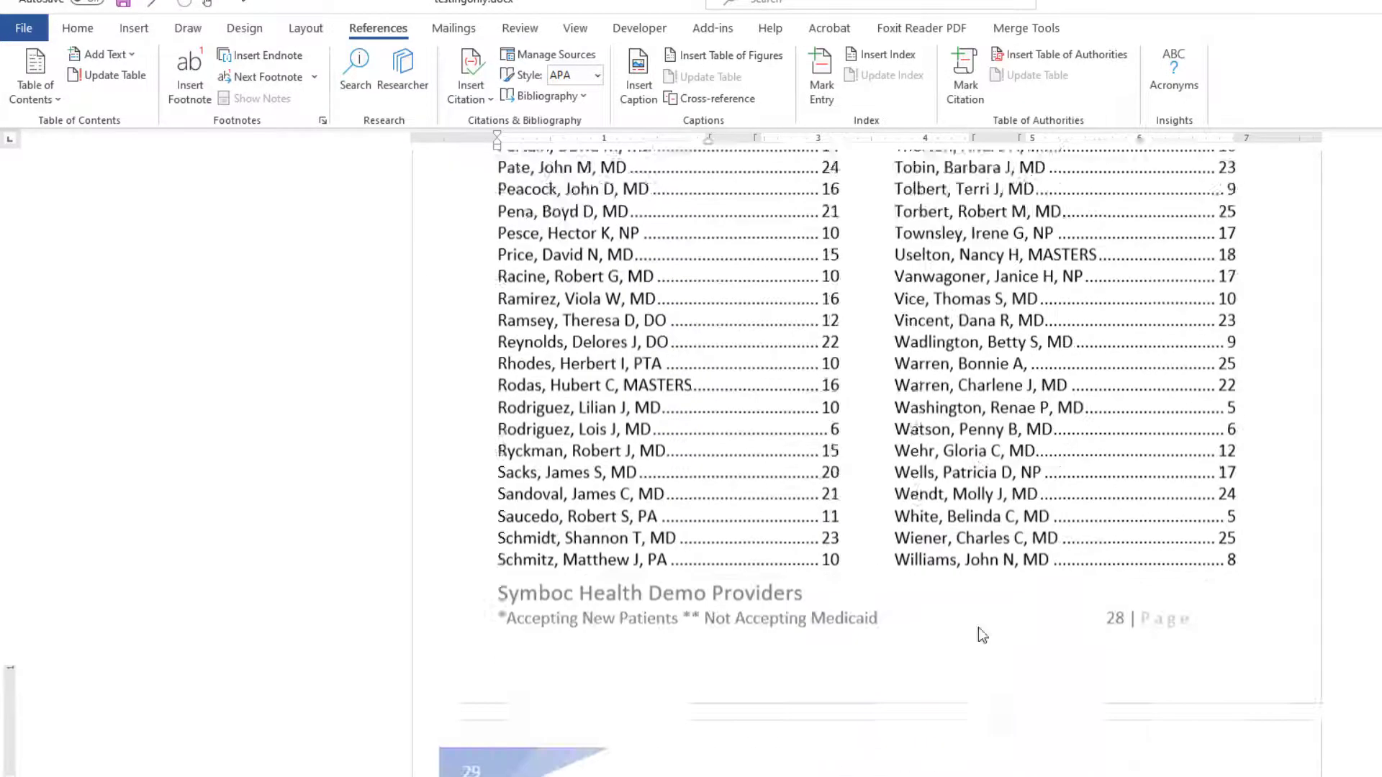
Update the entire table of contents at the start of the directory.
scroll(1116, 551, up, 3)
scroll(1117, 550, up, 5)
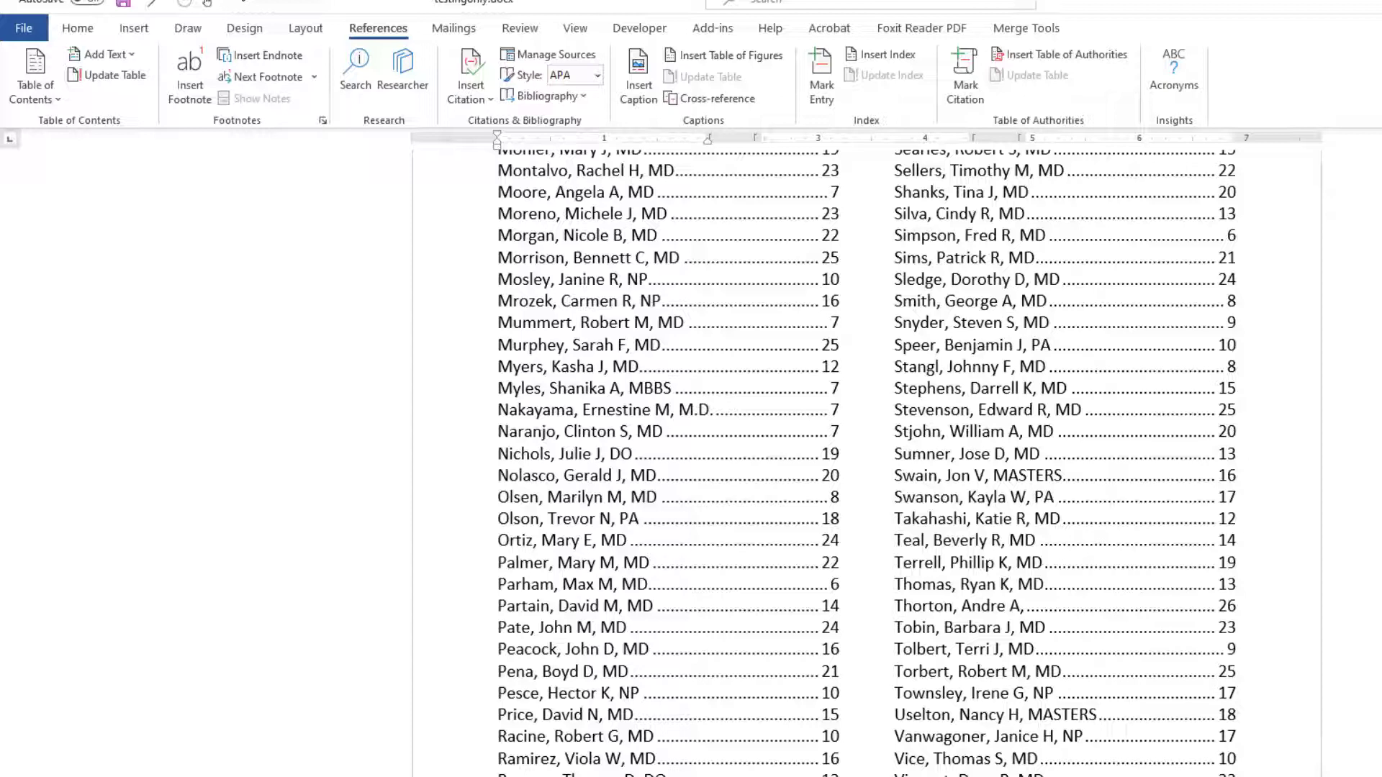
scroll(863, 460, up, 3)
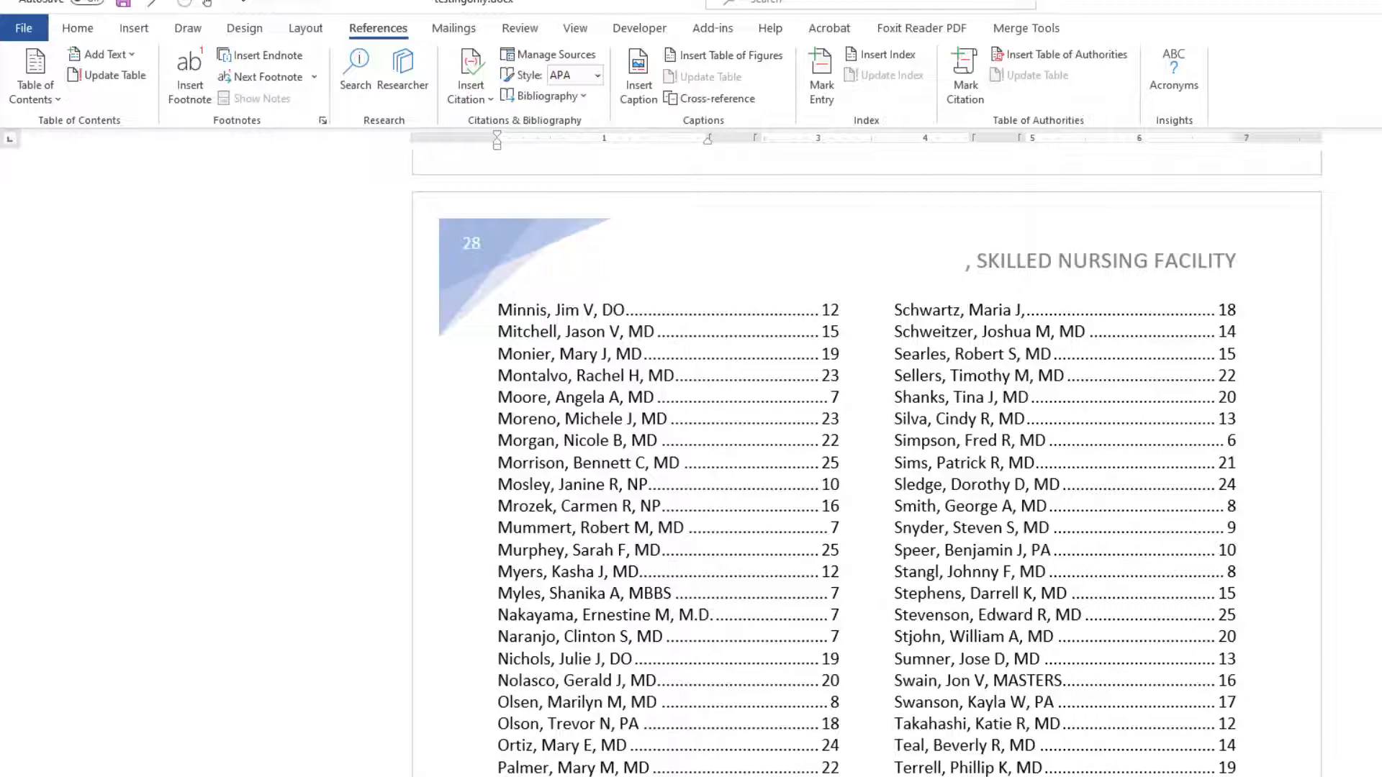
scroll(863, 460, up, 1)
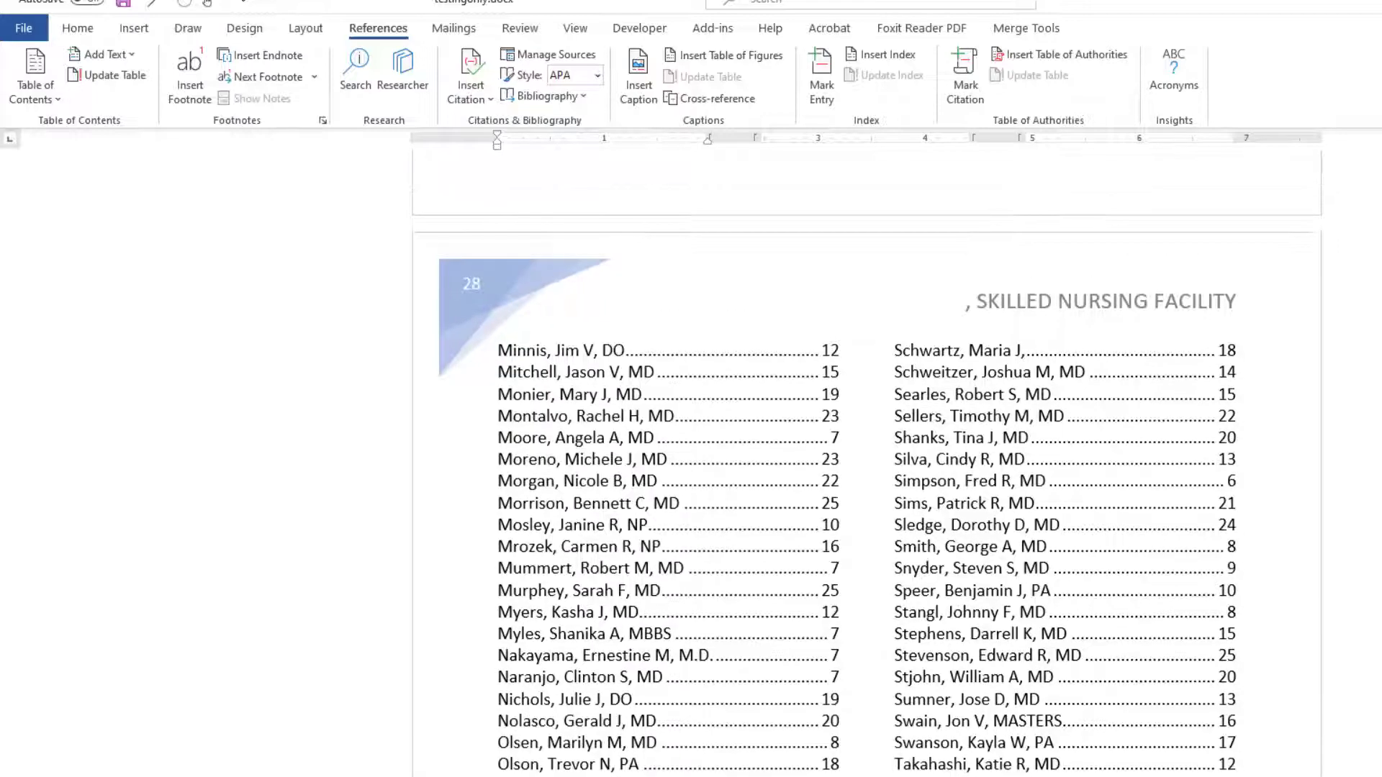
scroll(864, 460, up, 20)
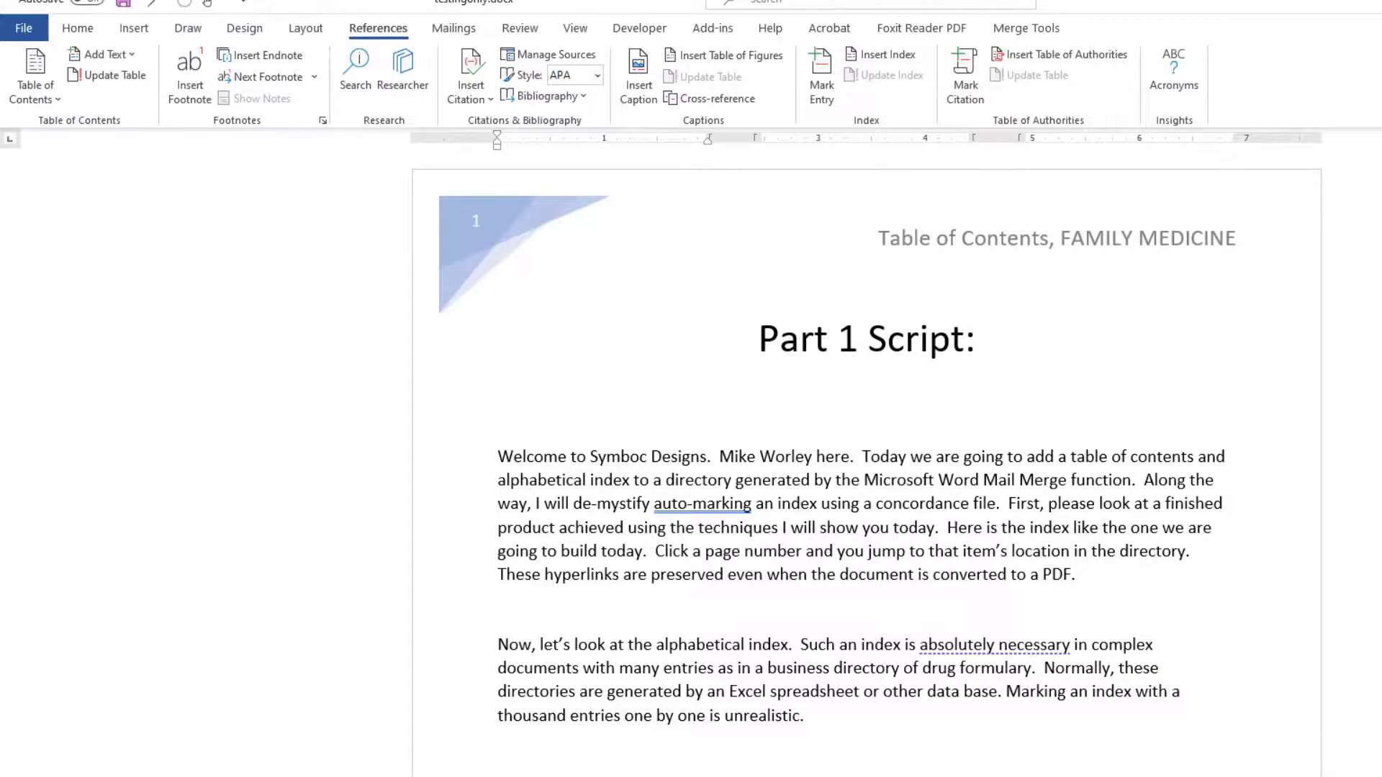
scroll(1112, 407, down, 16)
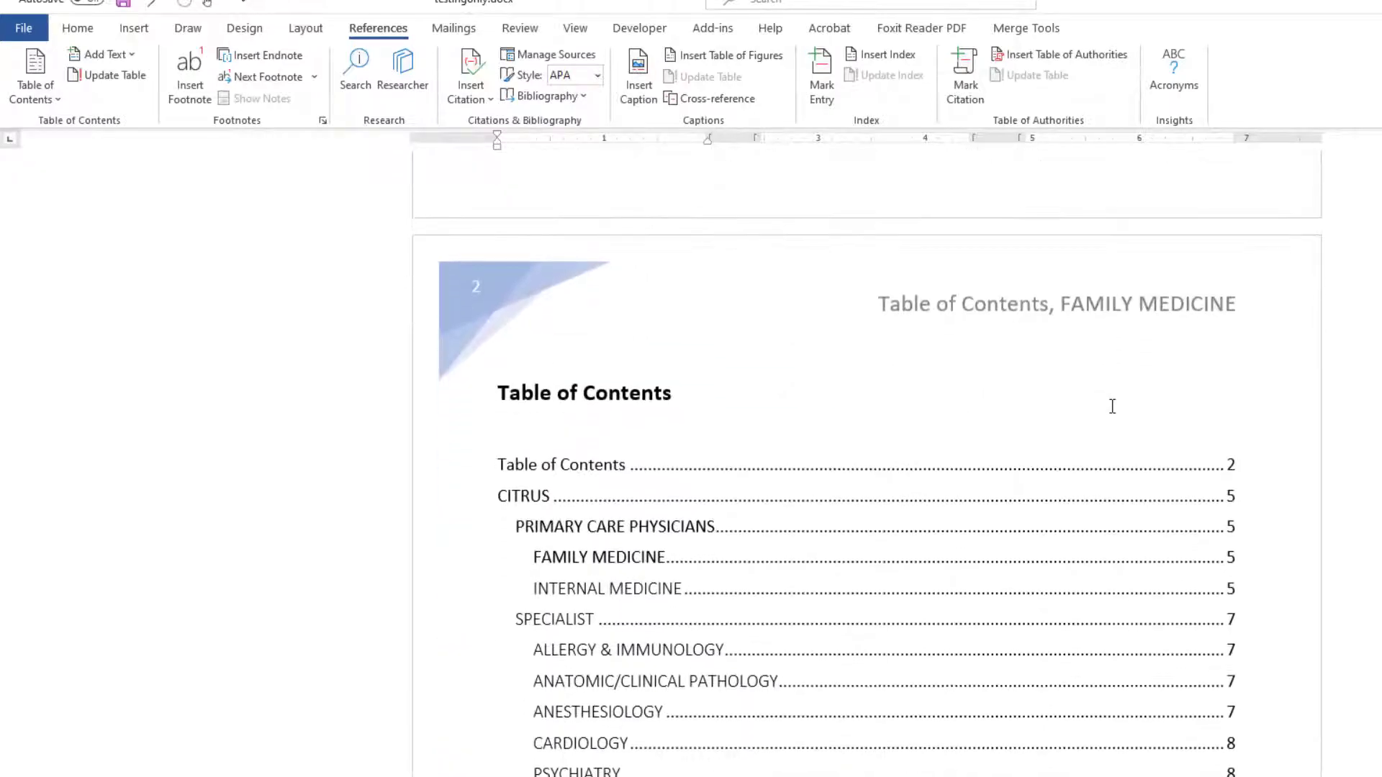
right_click(630, 506)
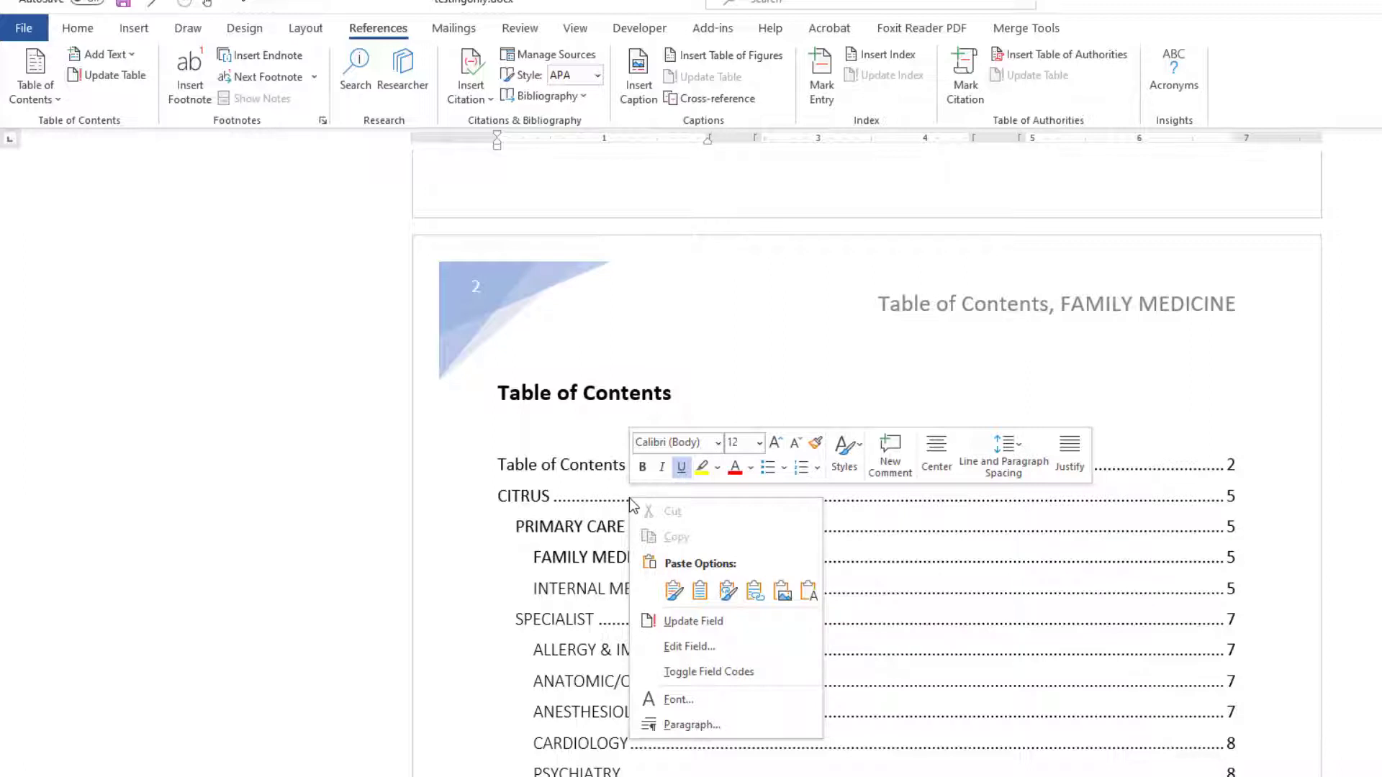
click(534, 505)
click(534, 505)
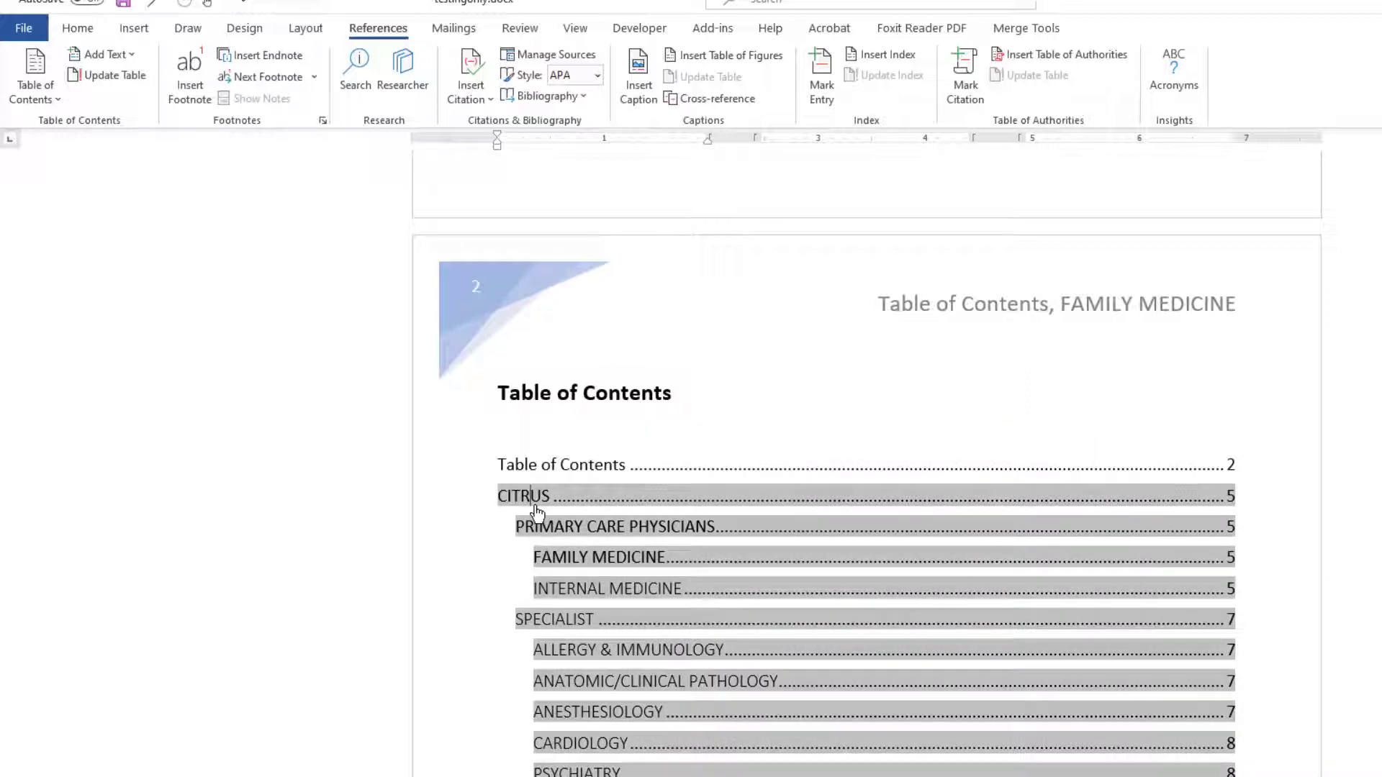
right_click(536, 511)
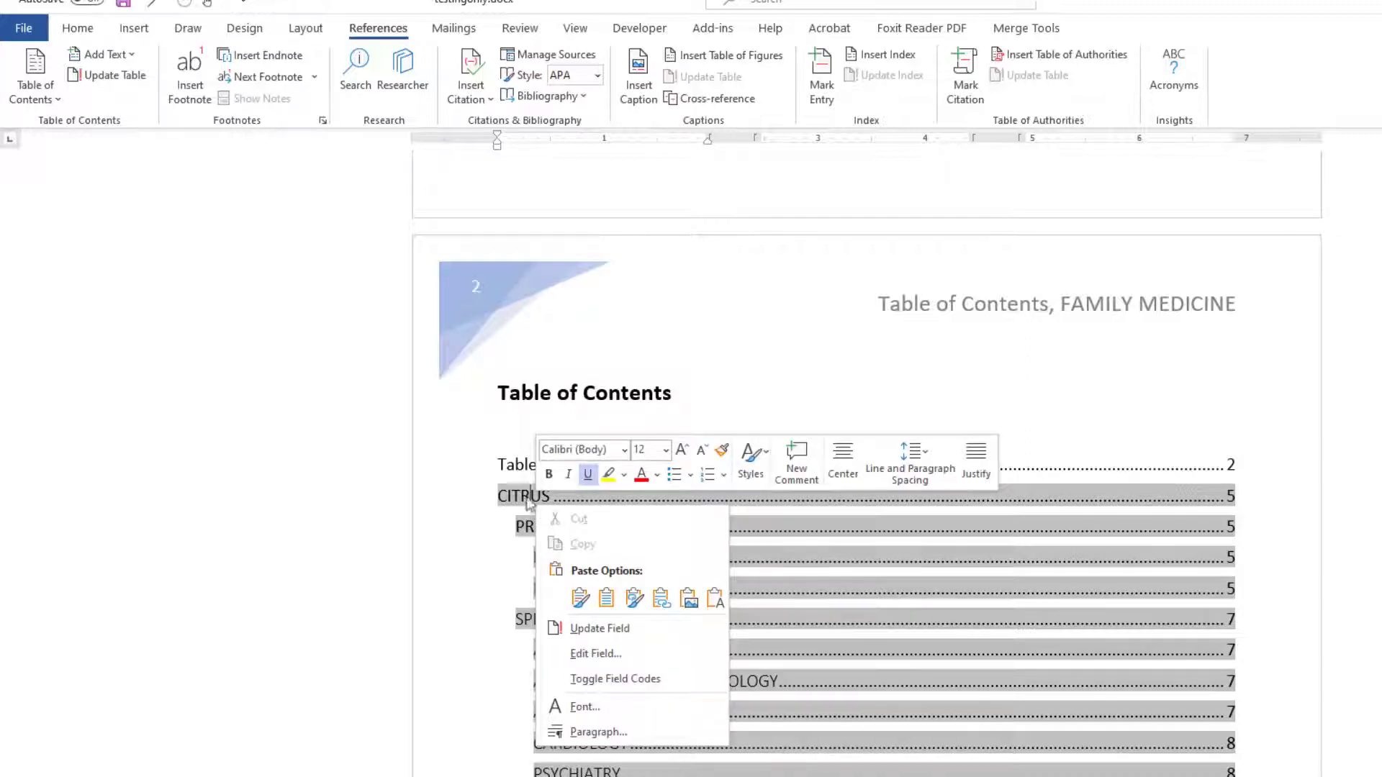
click(115, 78)
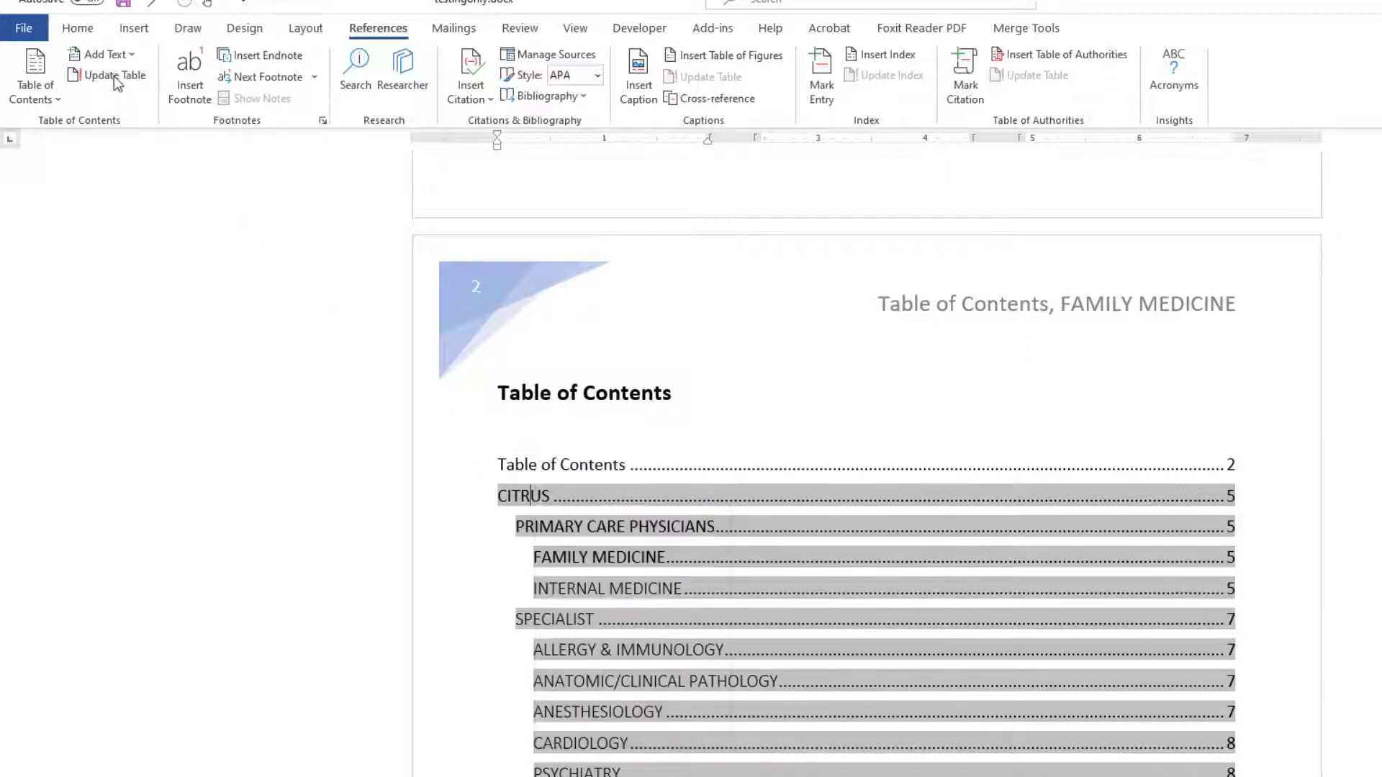
click(113, 76)
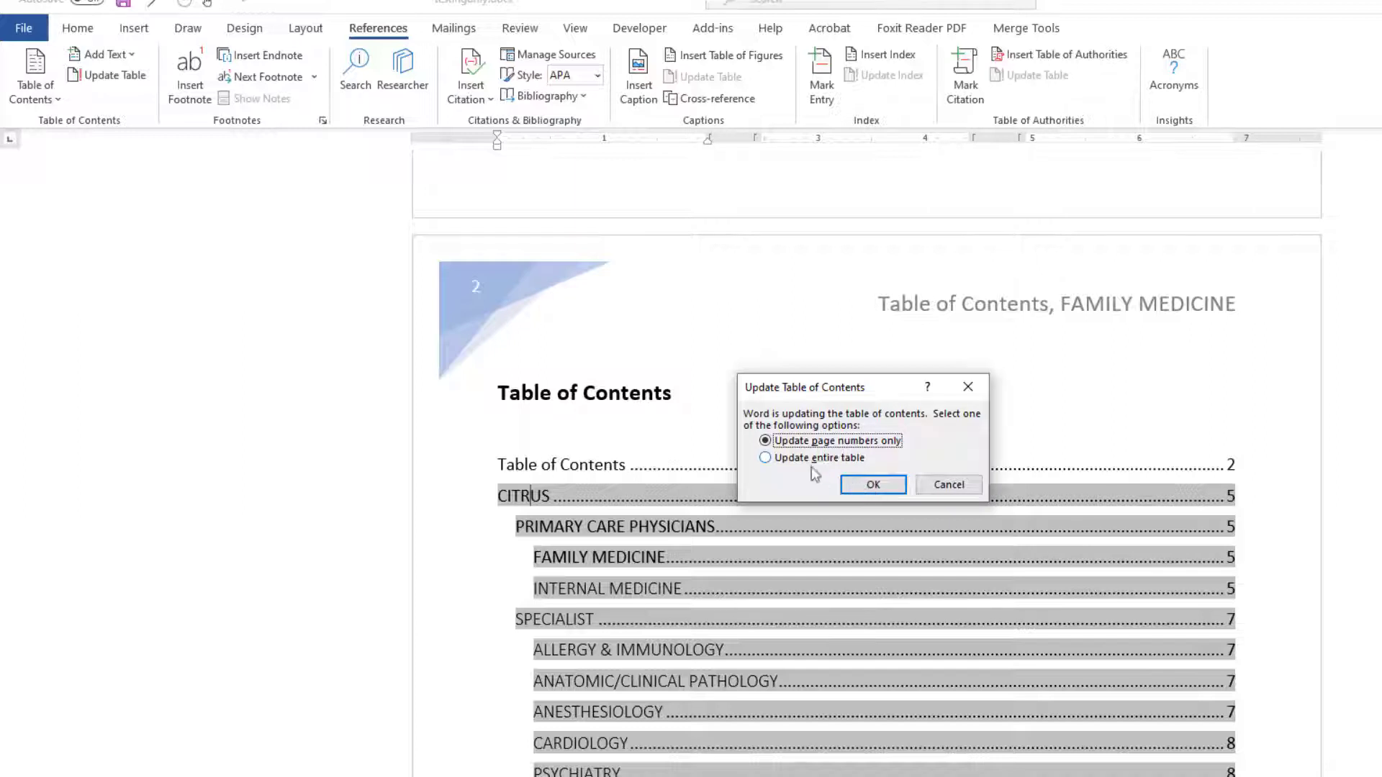
click(773, 459)
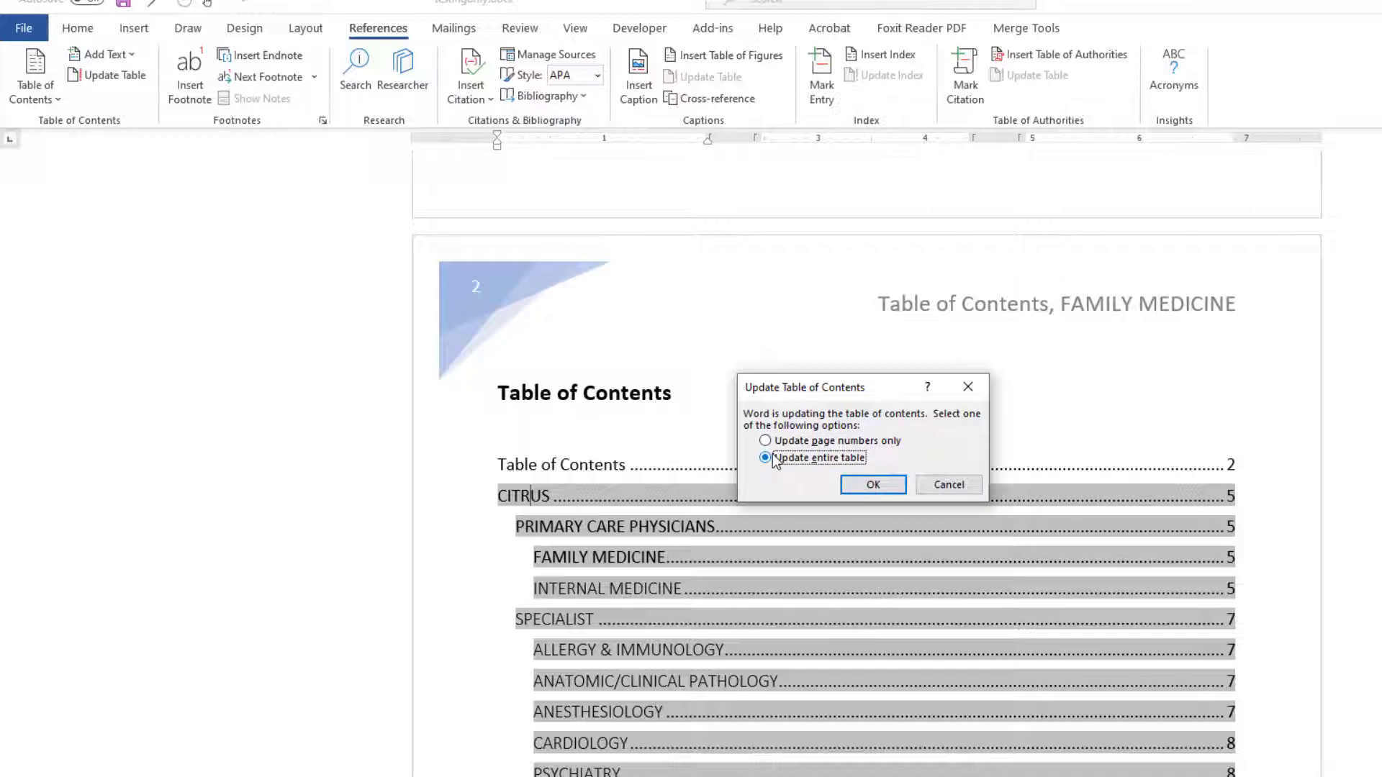
click(870, 481)
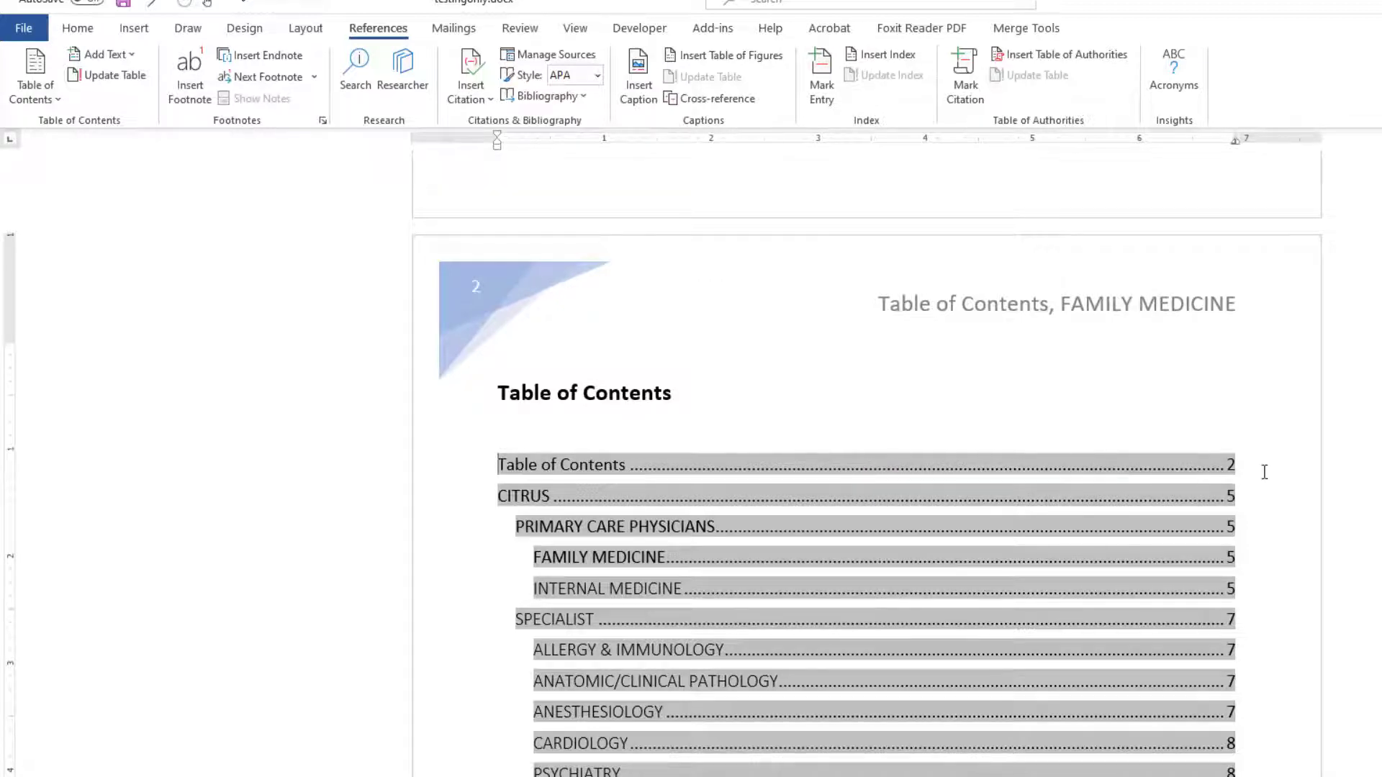
Scroll through the updated table of contents and the index field to review them.
scroll(1264, 471, down, 5)
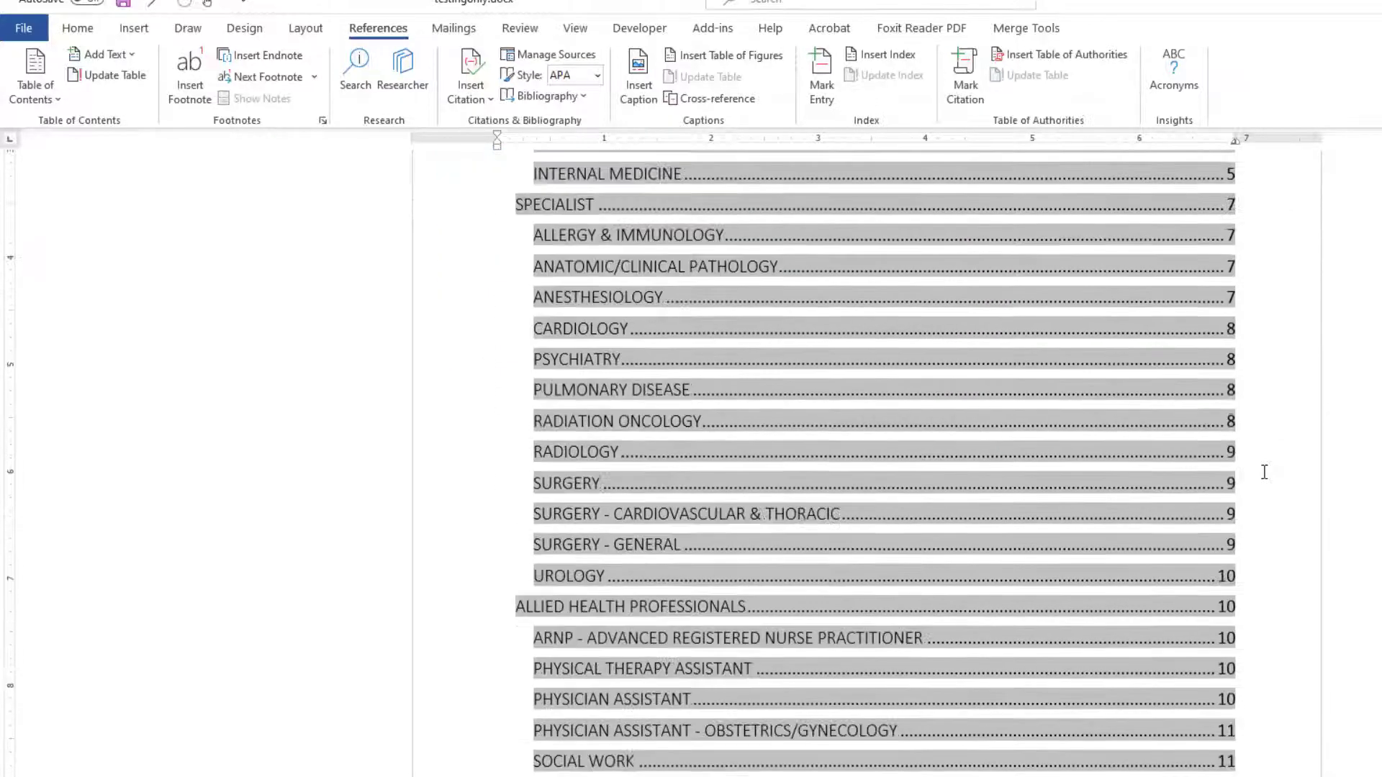
scroll(1264, 472, down, 5)
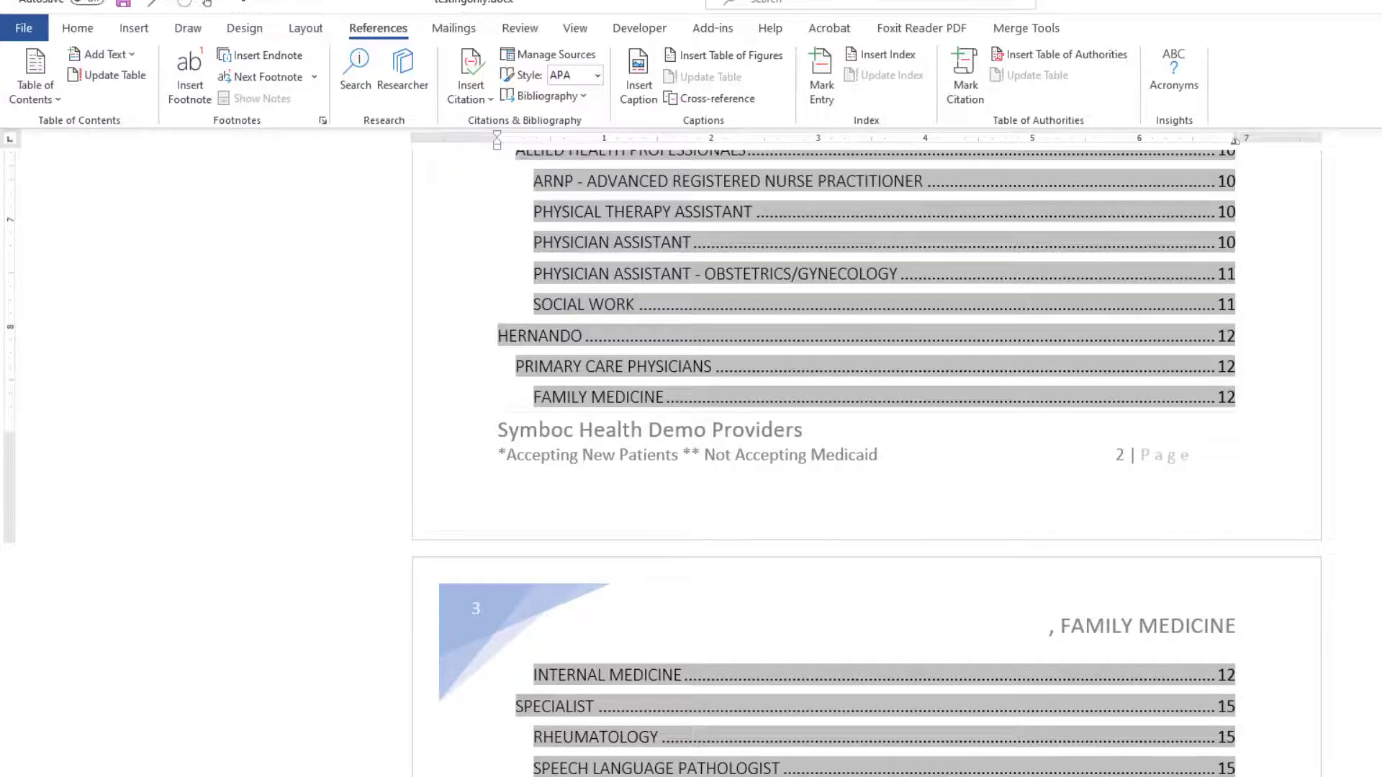
scroll(864, 461, down, 8)
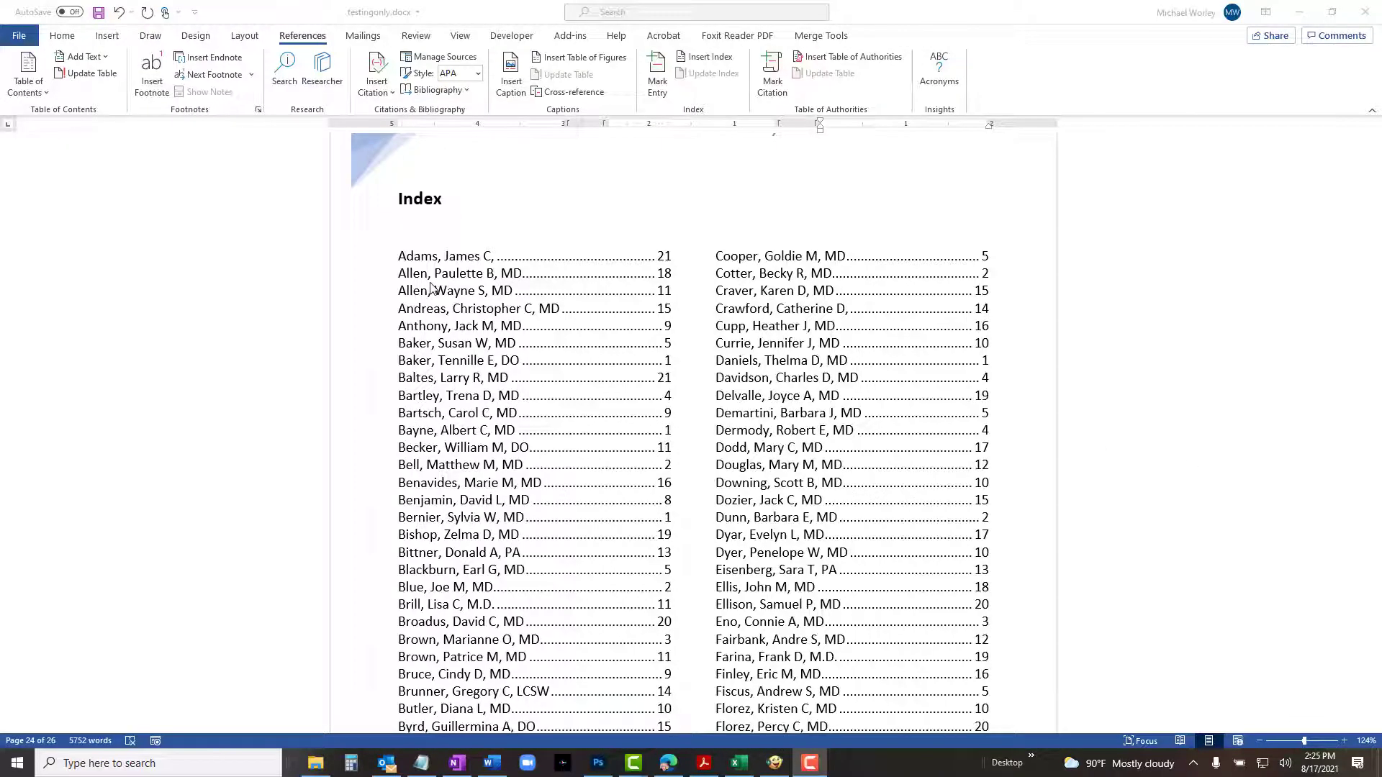
click(430, 283)
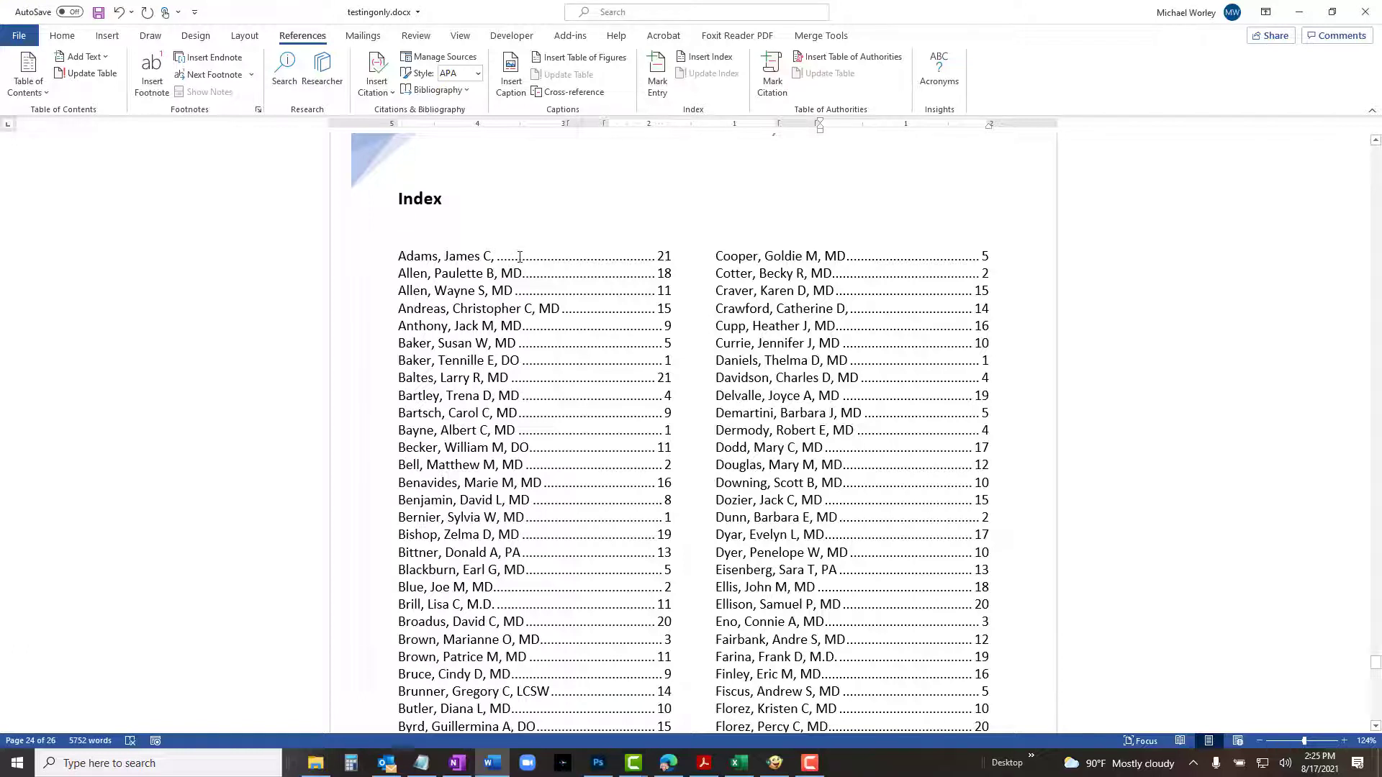
right_click(552, 278)
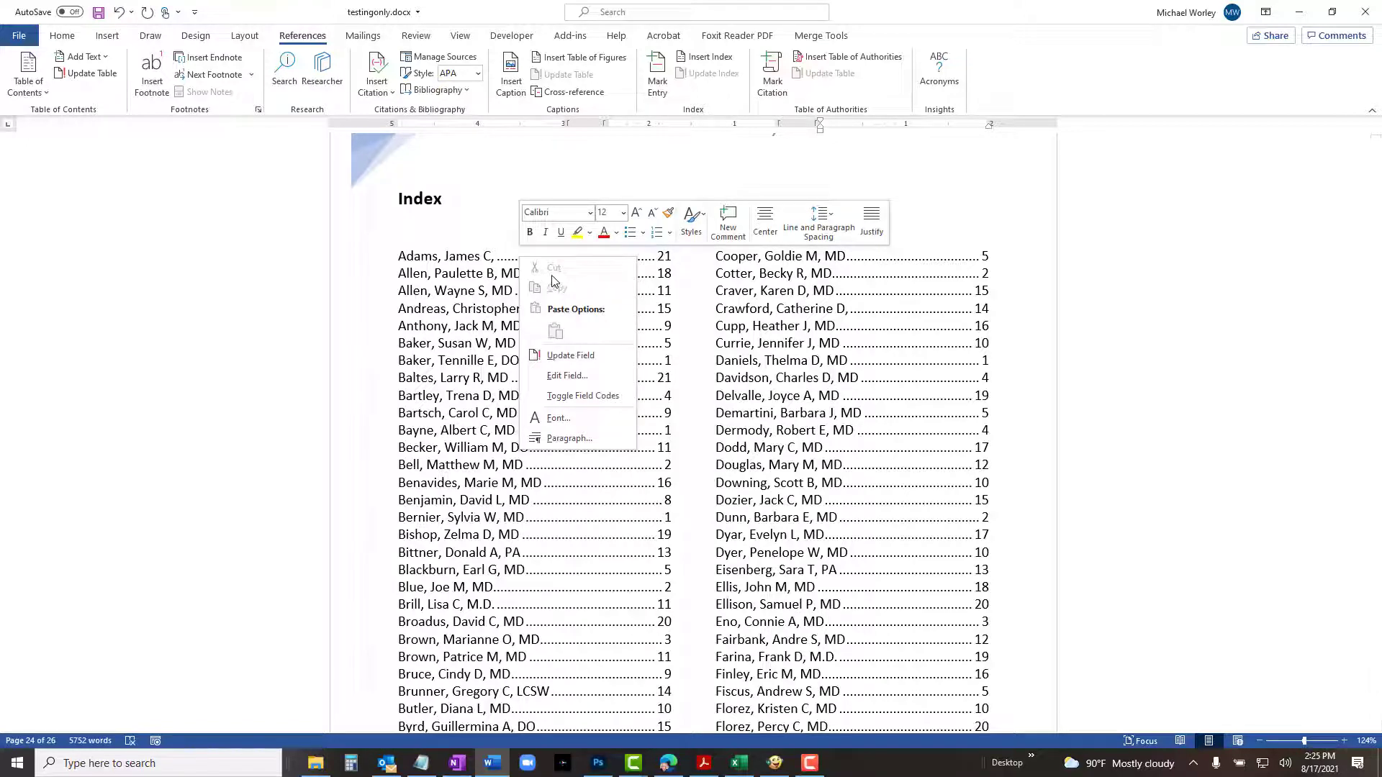
click(500, 280)
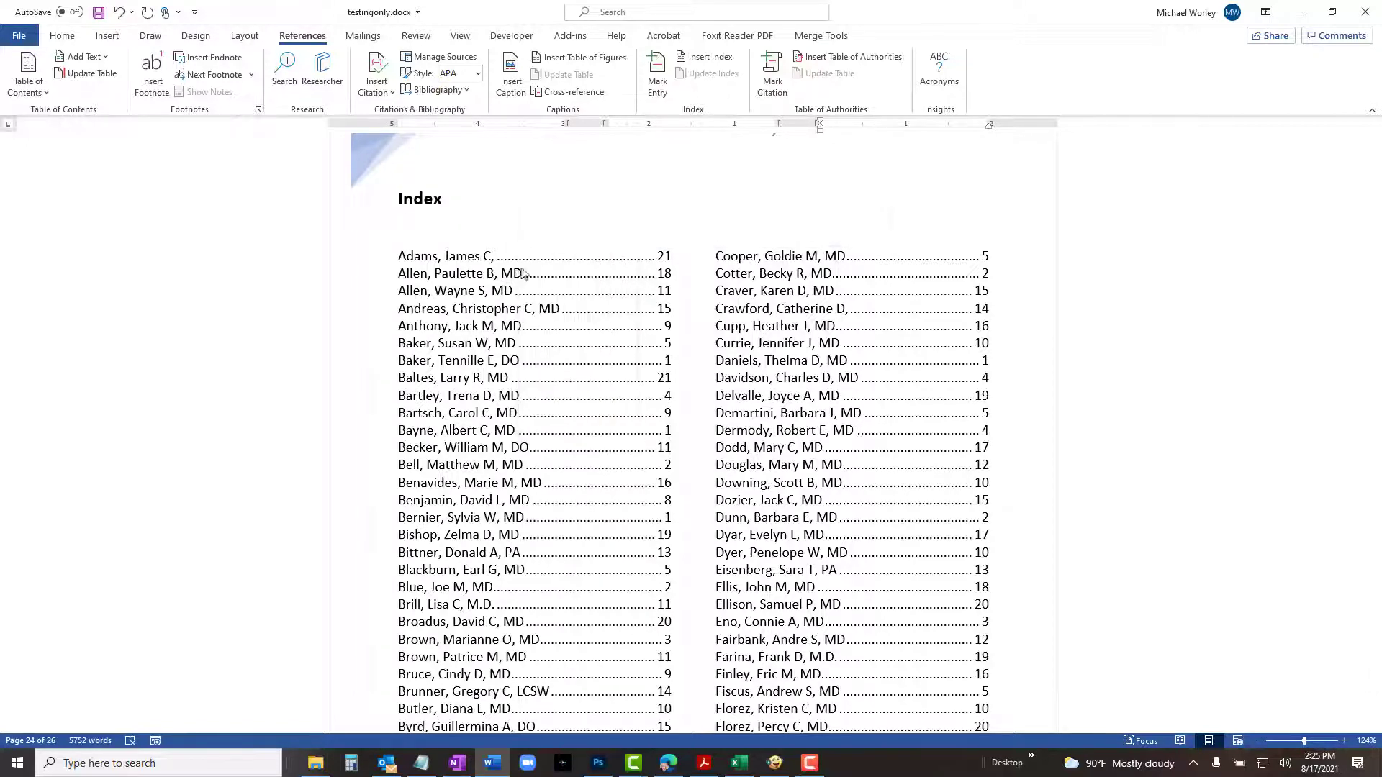
key(Down)
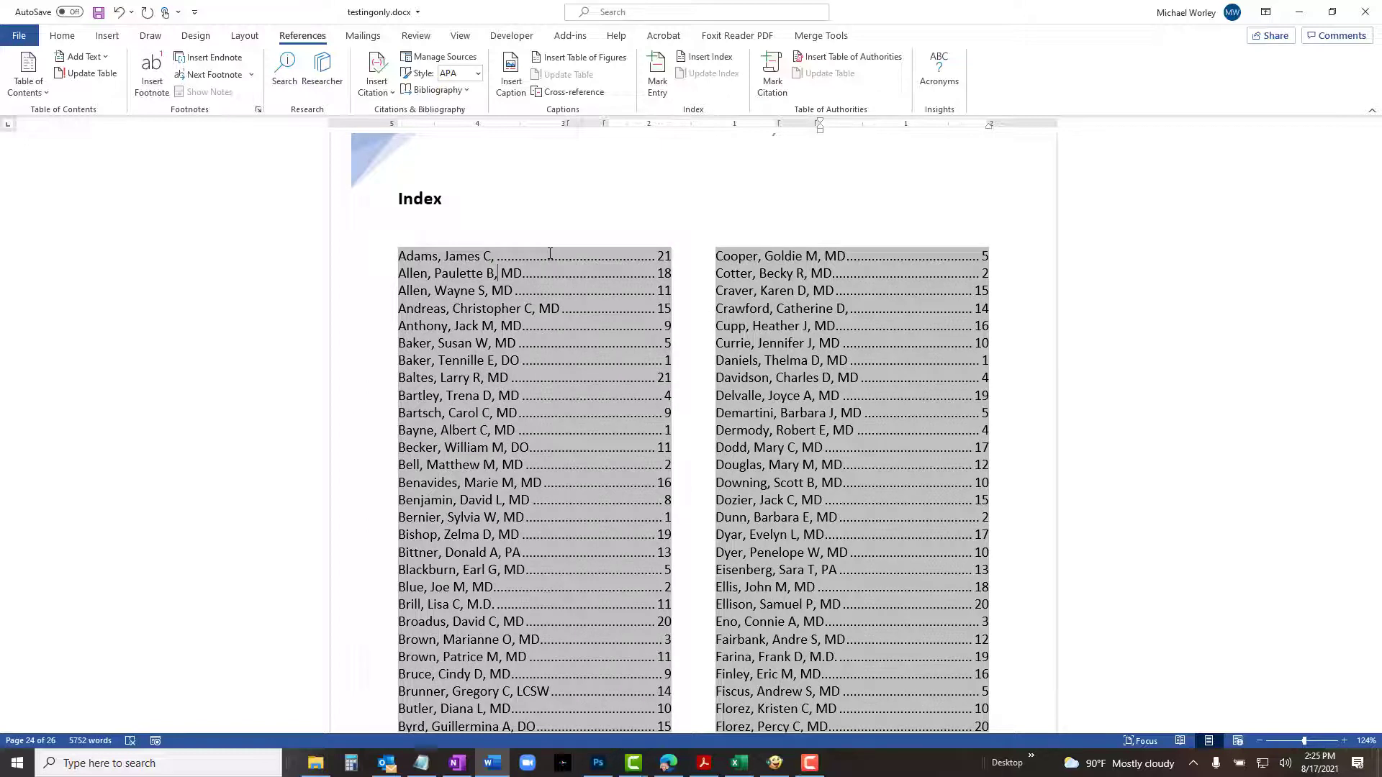
key(shift+F10)
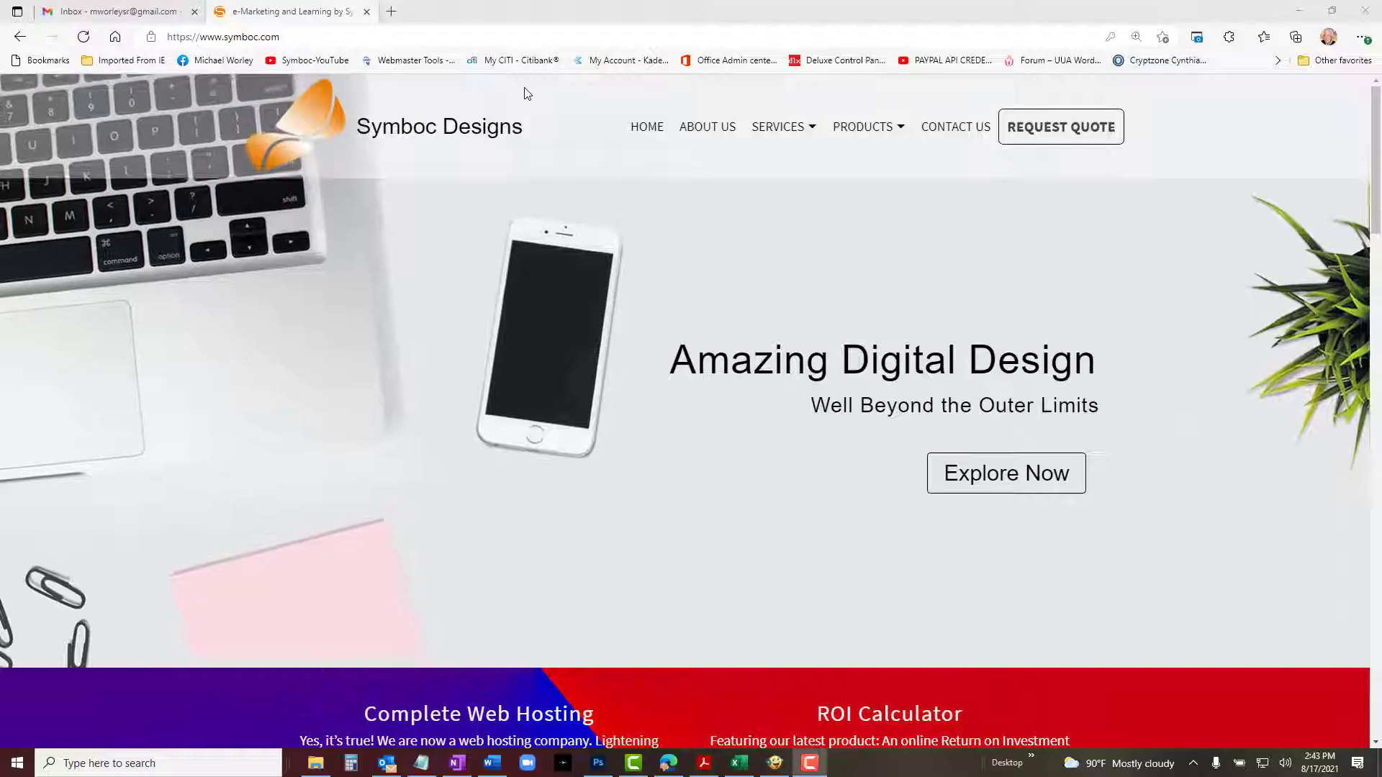
Switch to the browser, open the Directories page of the Symboc Designs website, and scroll through its content.
mouse_move(863, 127)
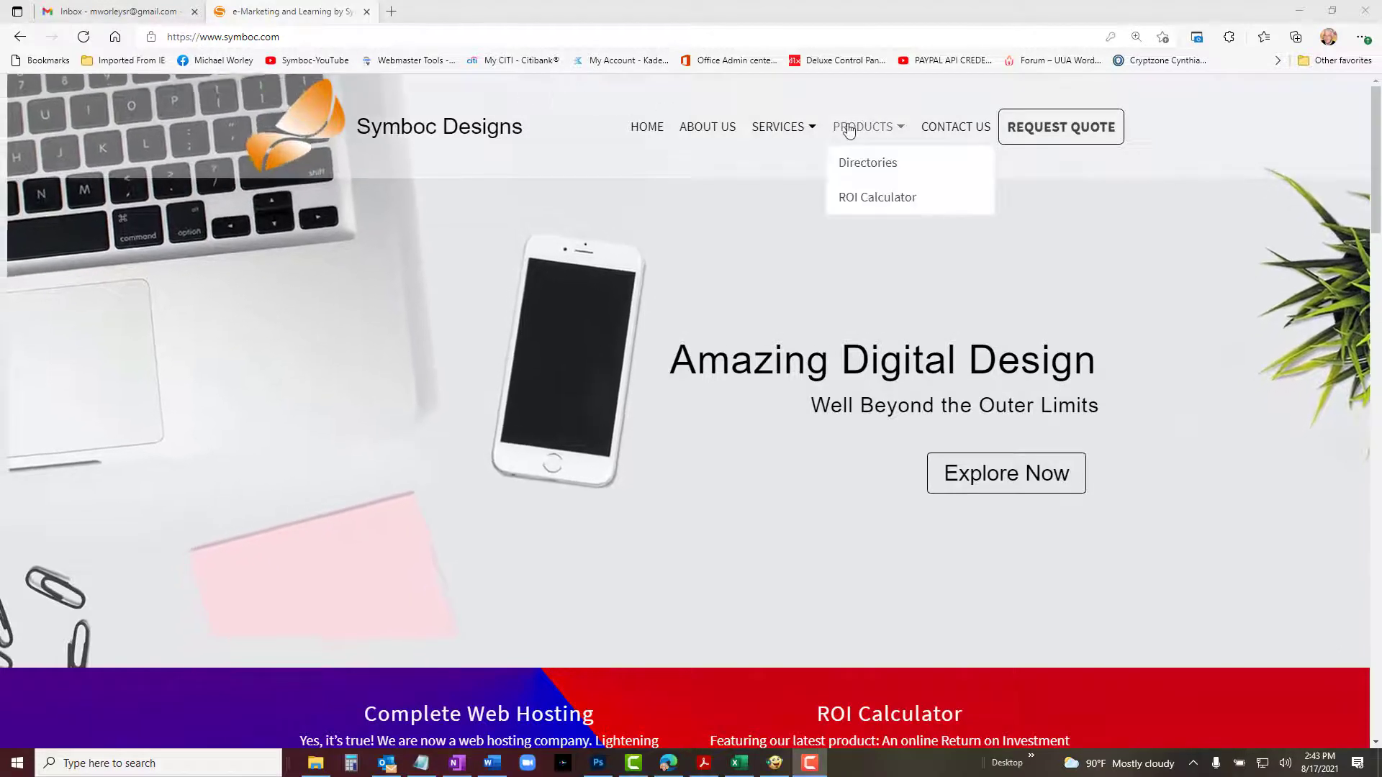
click(853, 167)
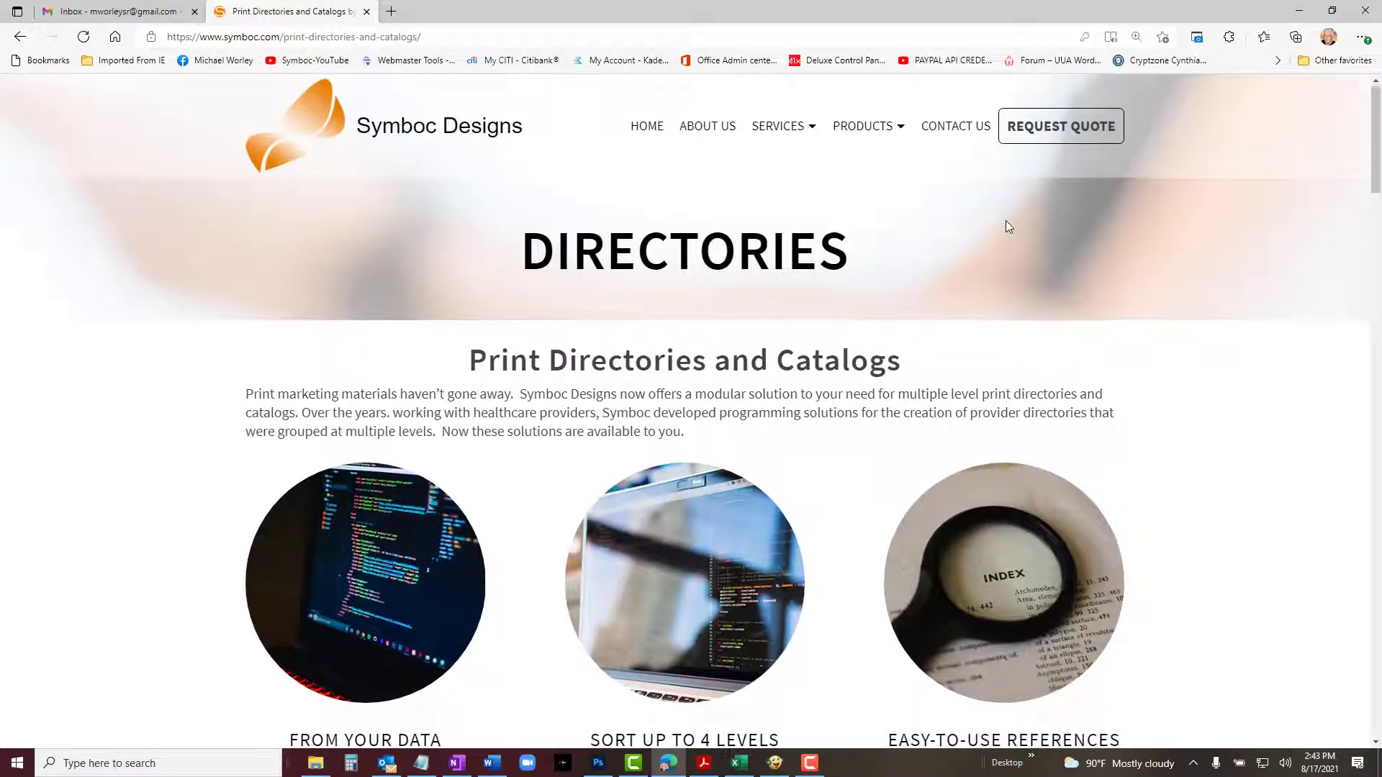
scroll(1006, 222, down, 3)
scroll(1007, 222, down, 1)
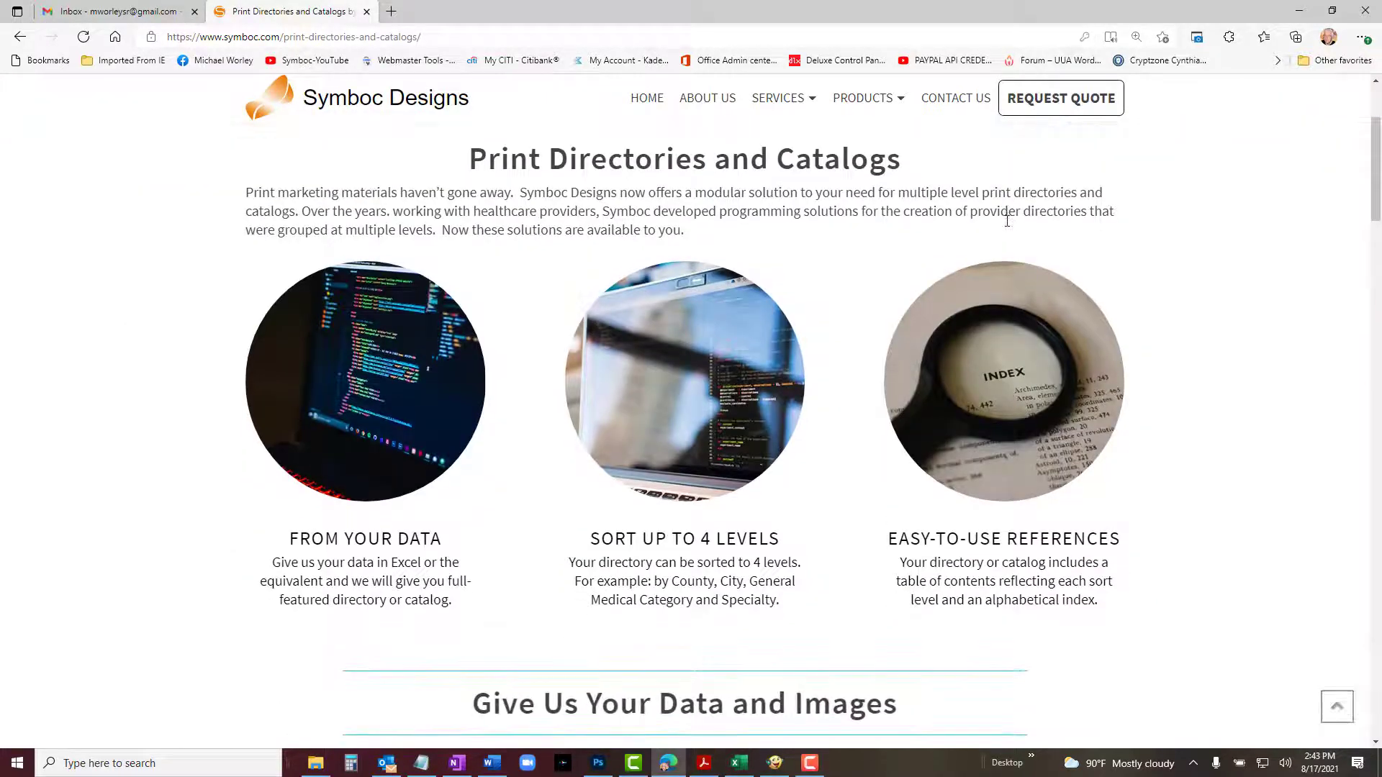
scroll(1007, 220, down, 6)
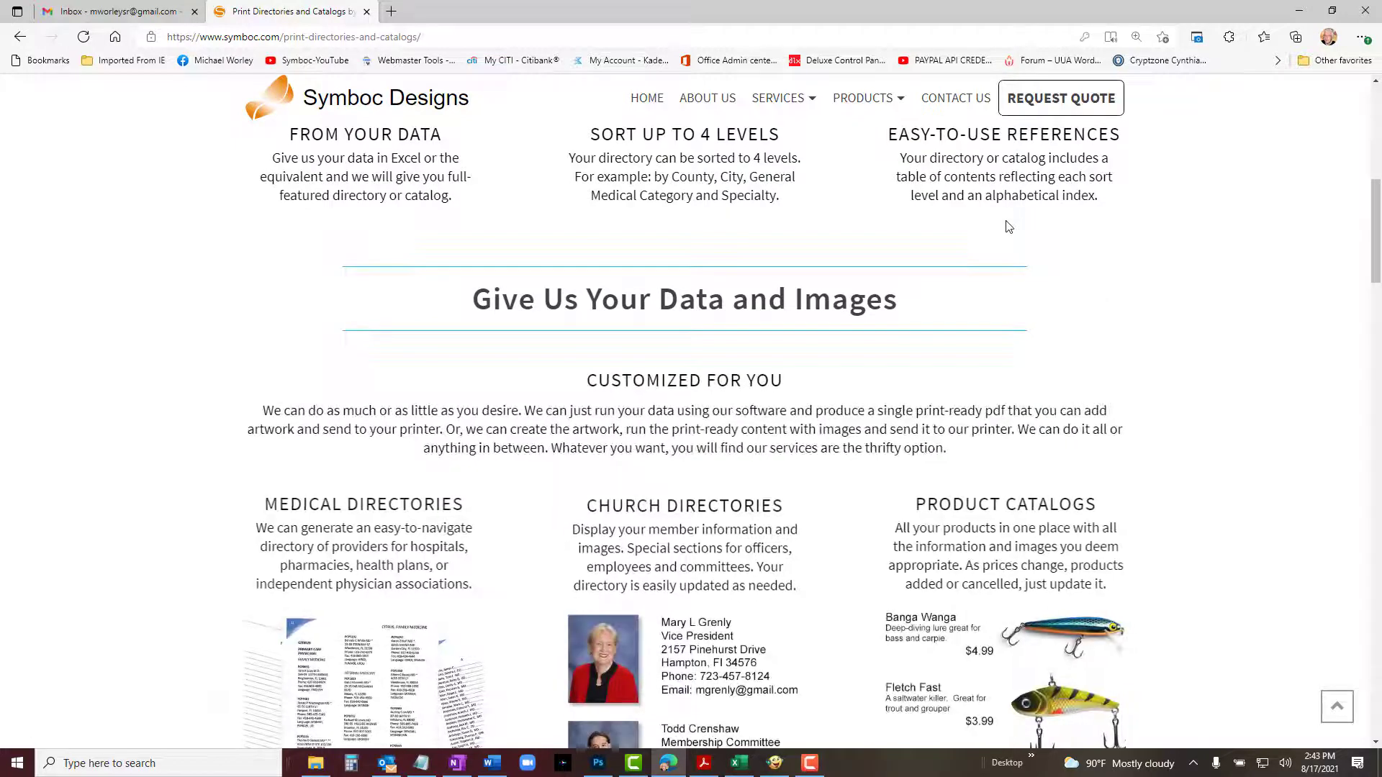
scroll(1008, 226, down, 3)
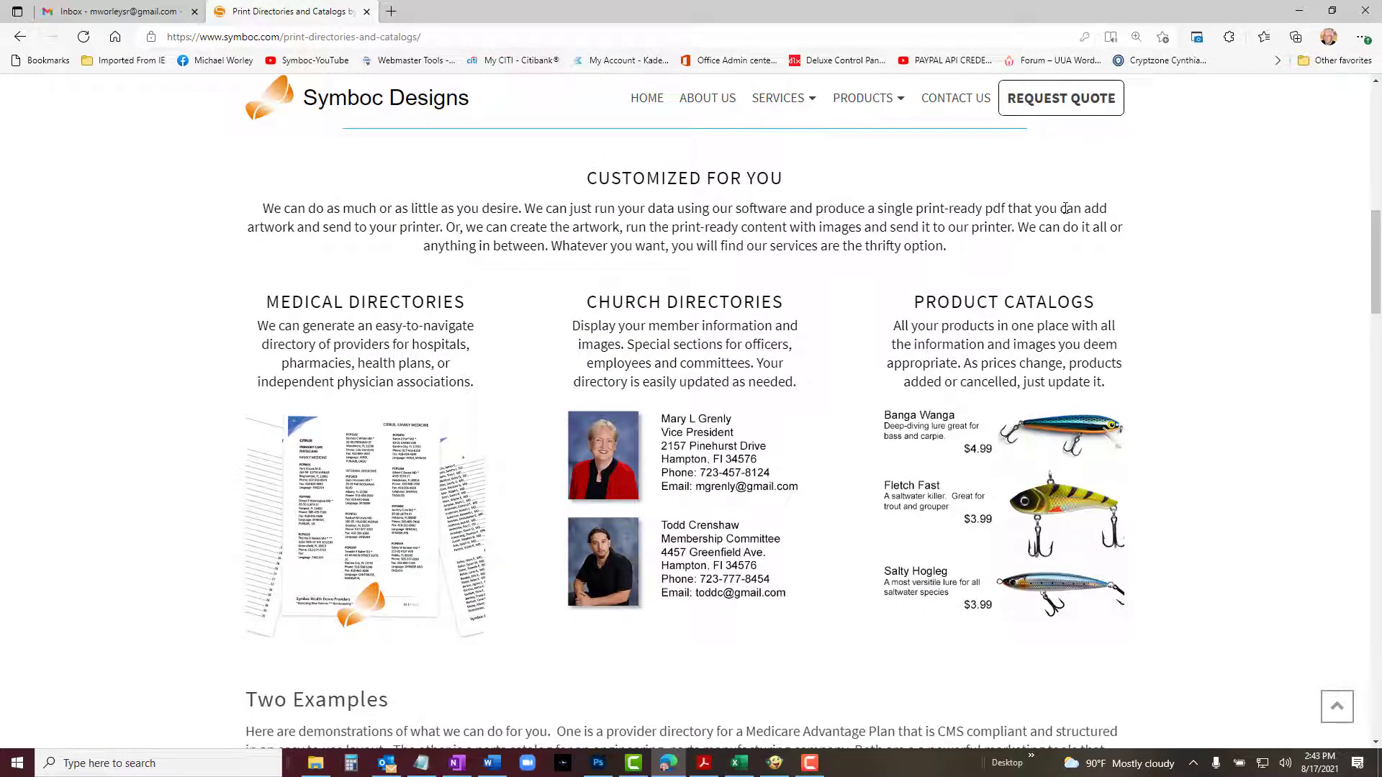
scroll(1065, 208, down, 6)
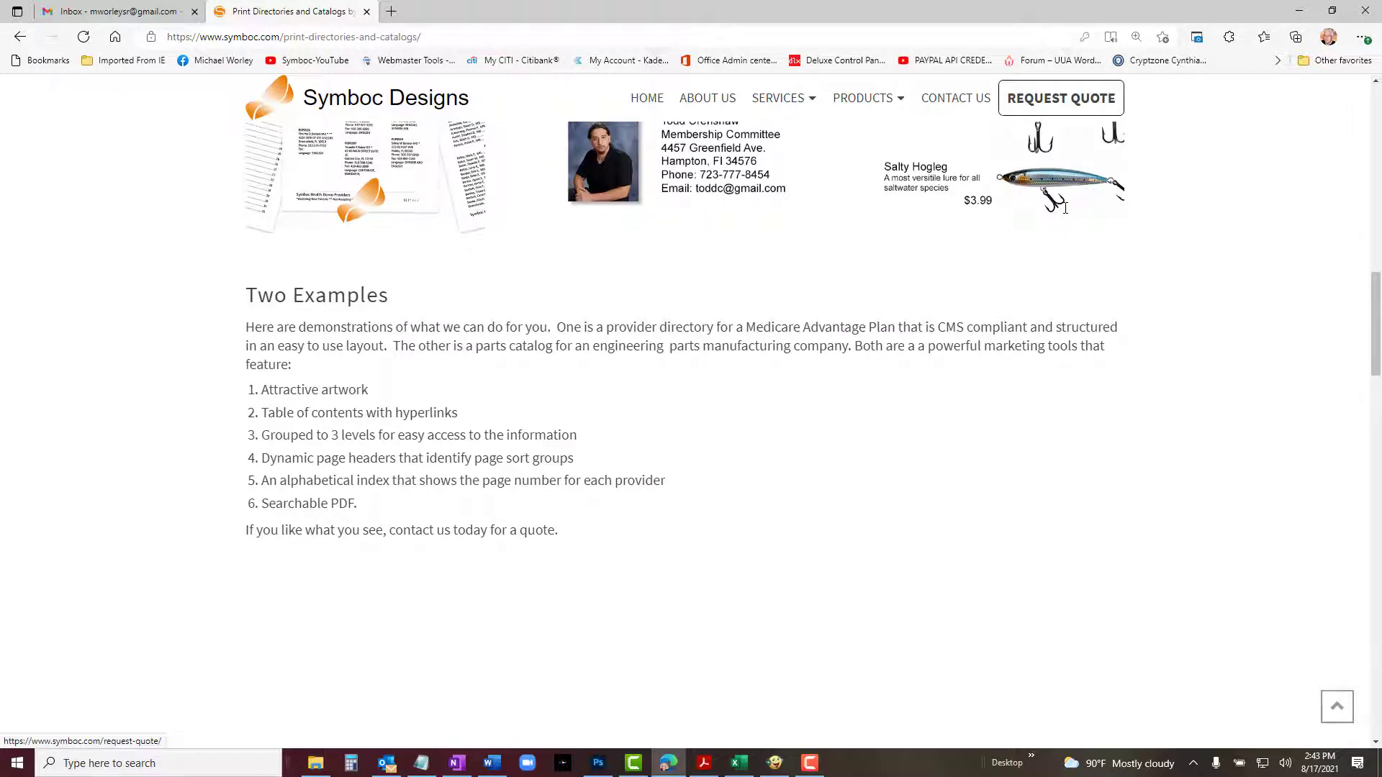
scroll(1065, 208, down, 3)
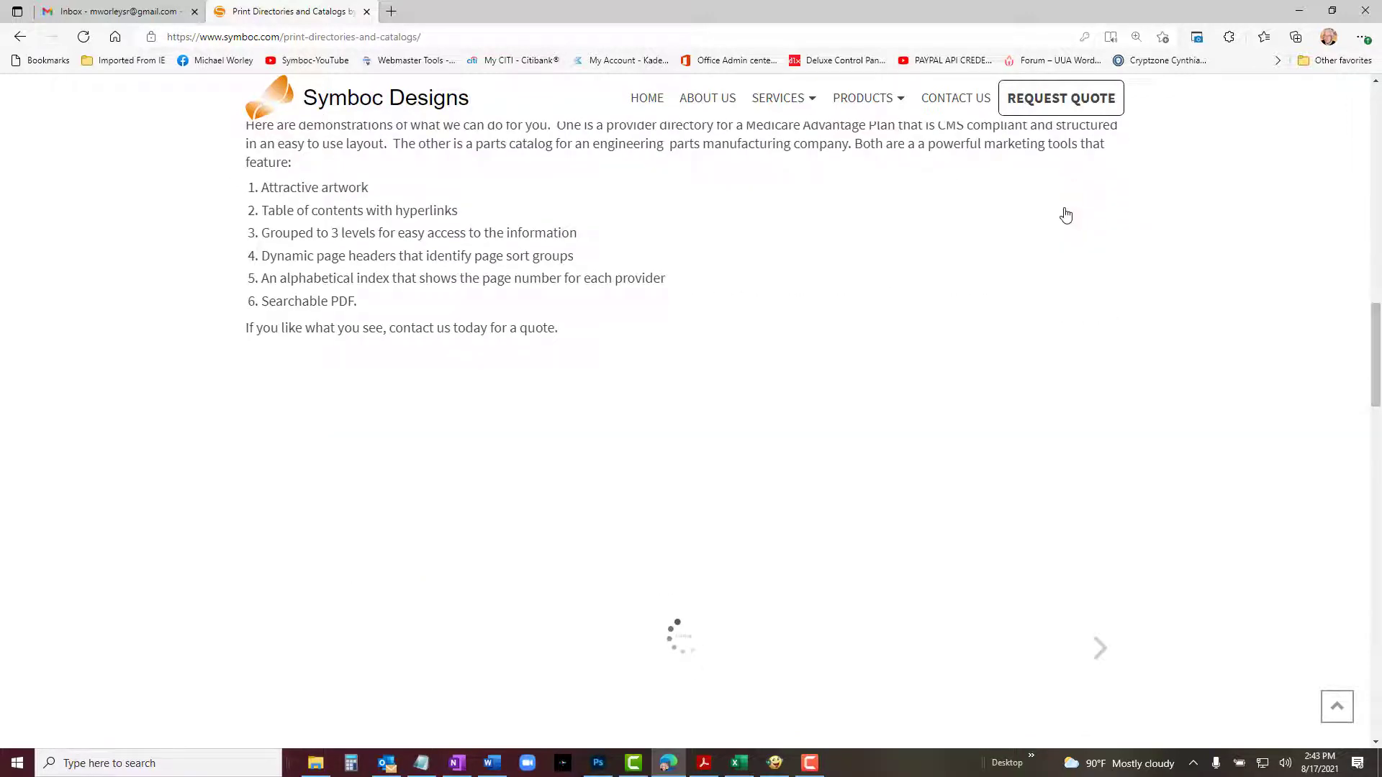
scroll(1065, 215, down, 5)
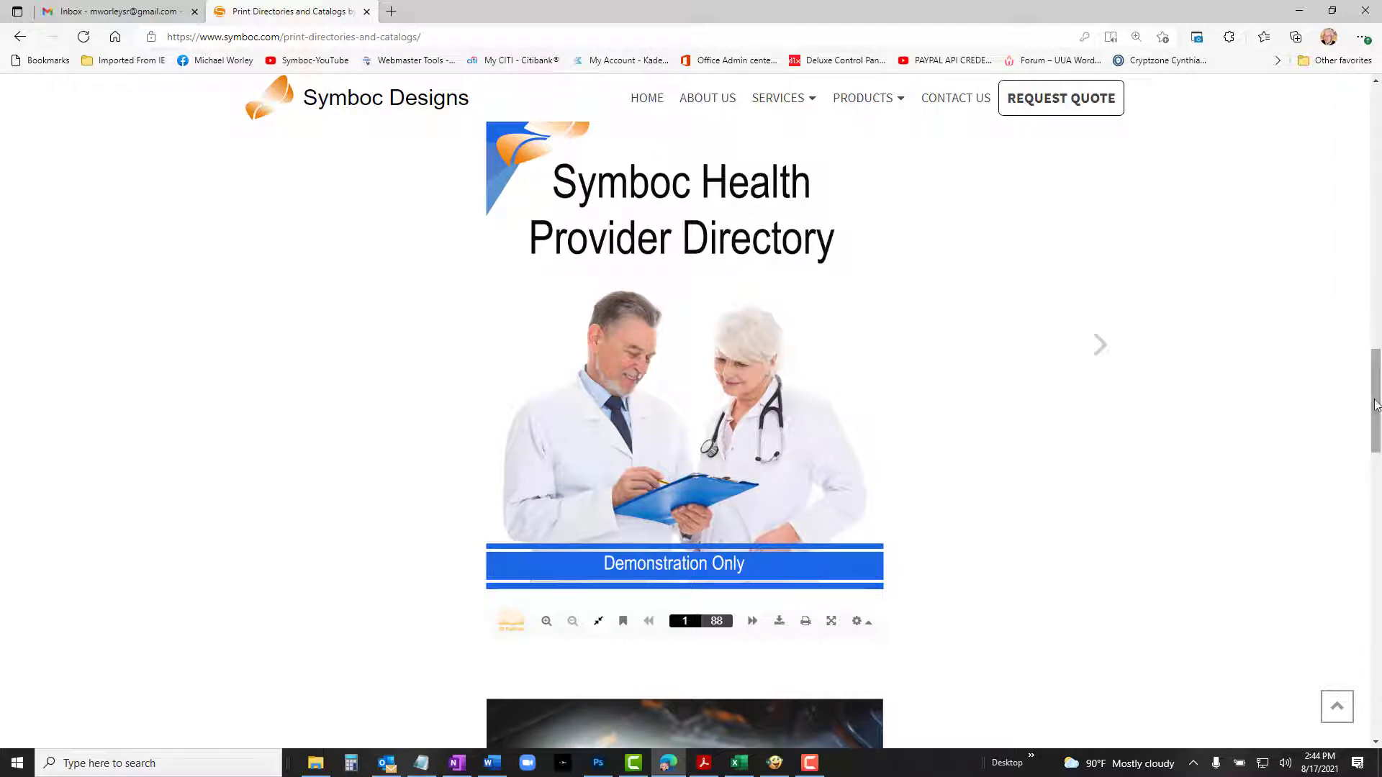
mouse_move(1376, 403)
mouse_down()
mouse_move(1323, 651)
mouse_move(1338, 559)
mouse_up()
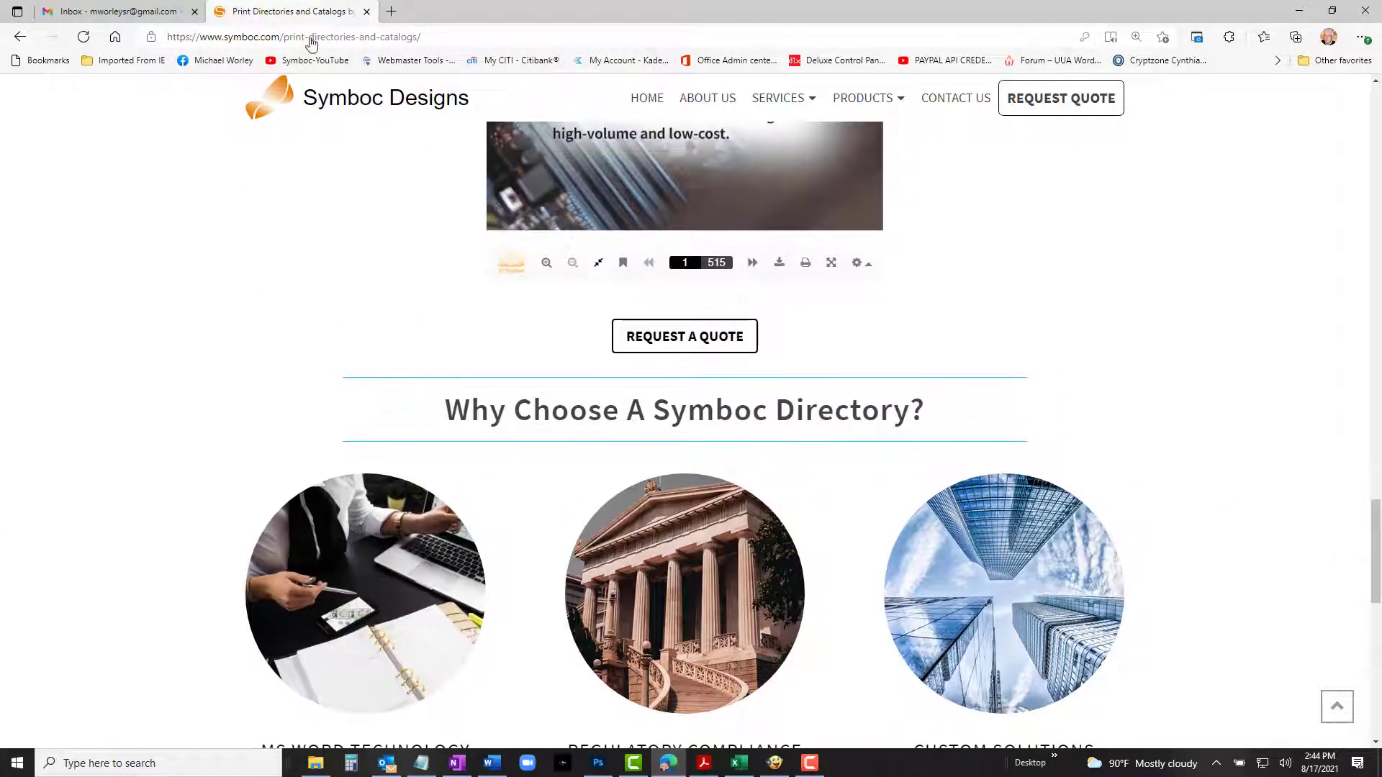